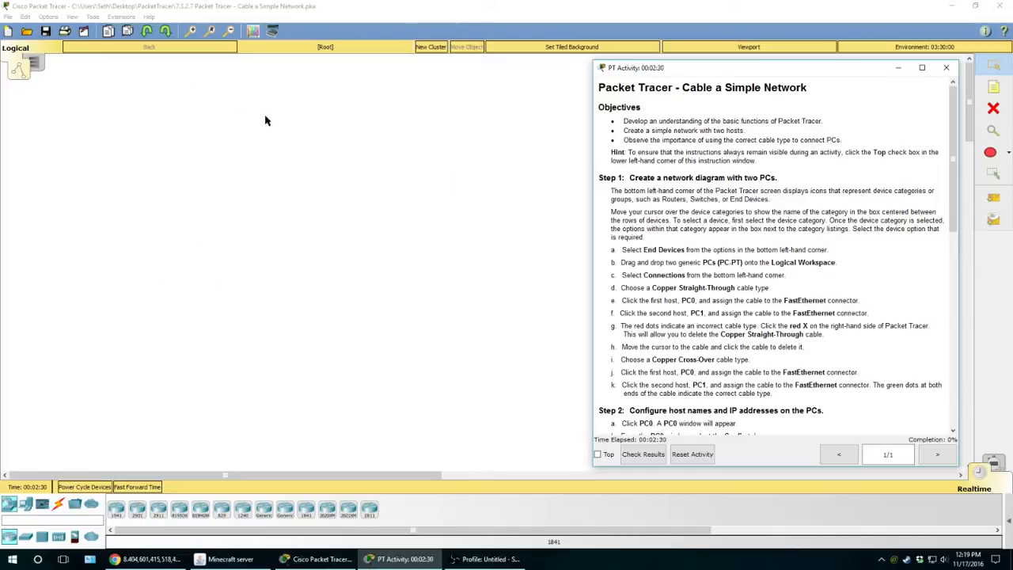
- Look through the device categories, including end devices, components, connections, miscellaneous devices and multiuser connection
left_click(26, 509)
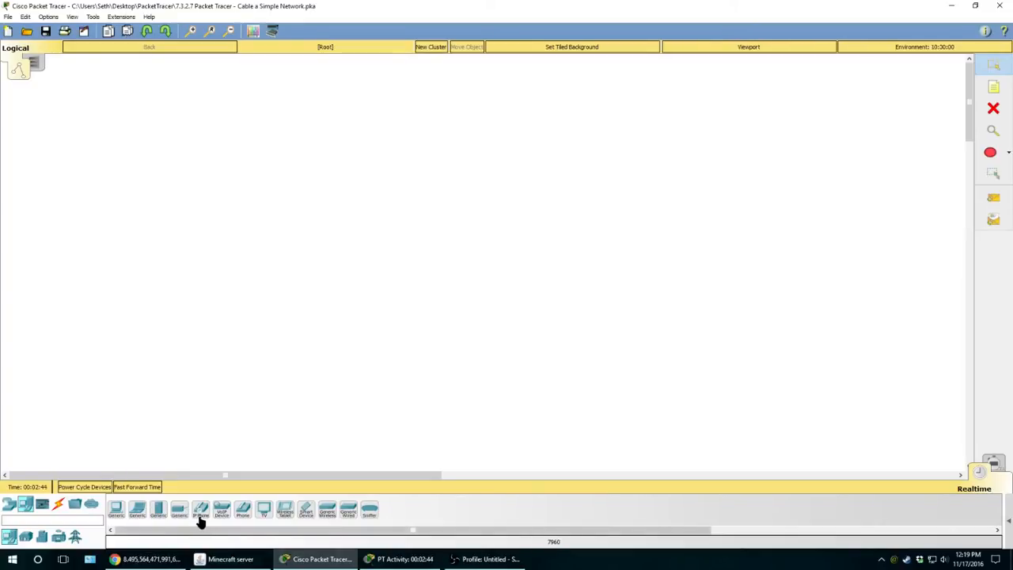
left_click(159, 511)
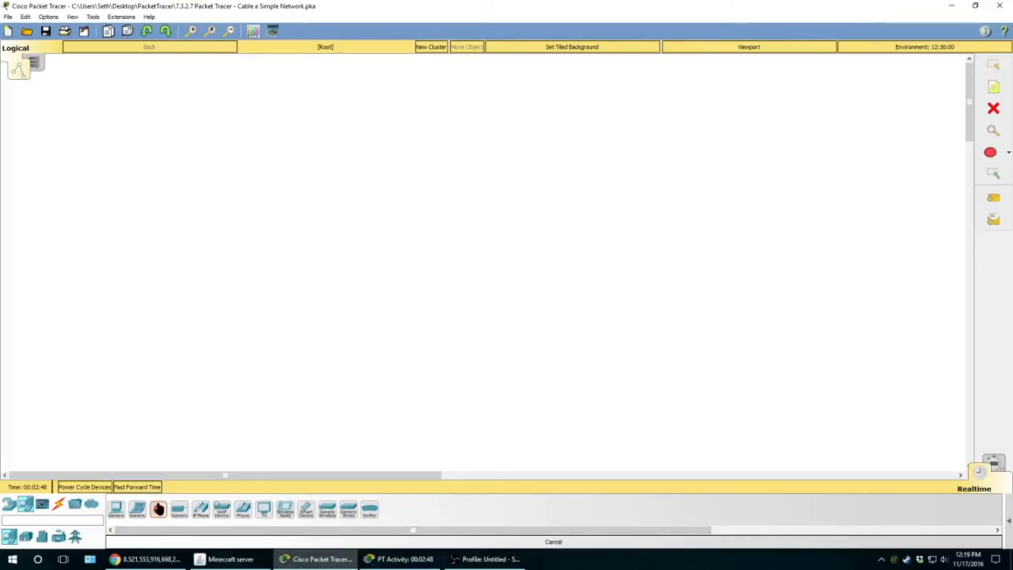
left_click(159, 511)
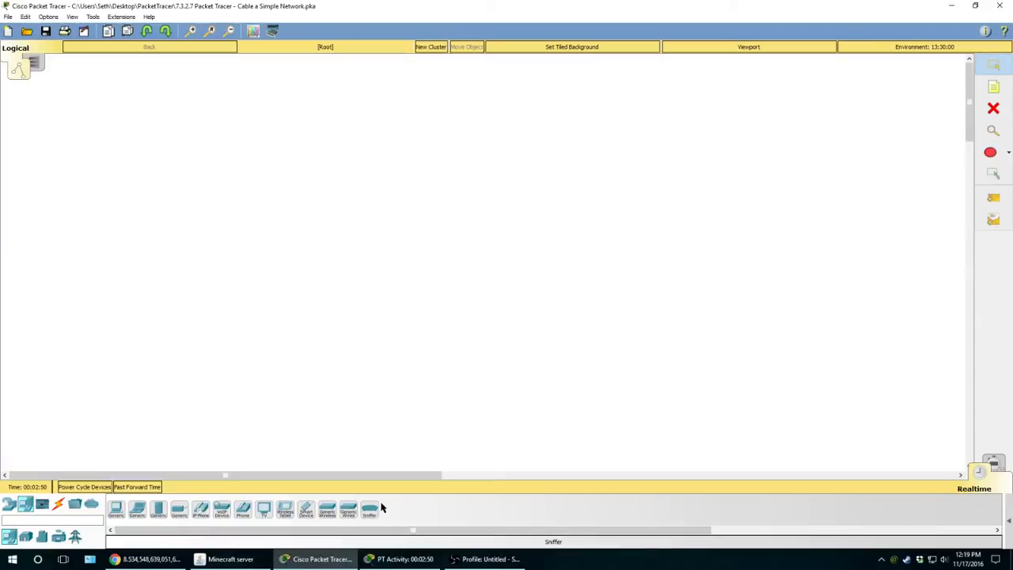
left_click(42, 504)
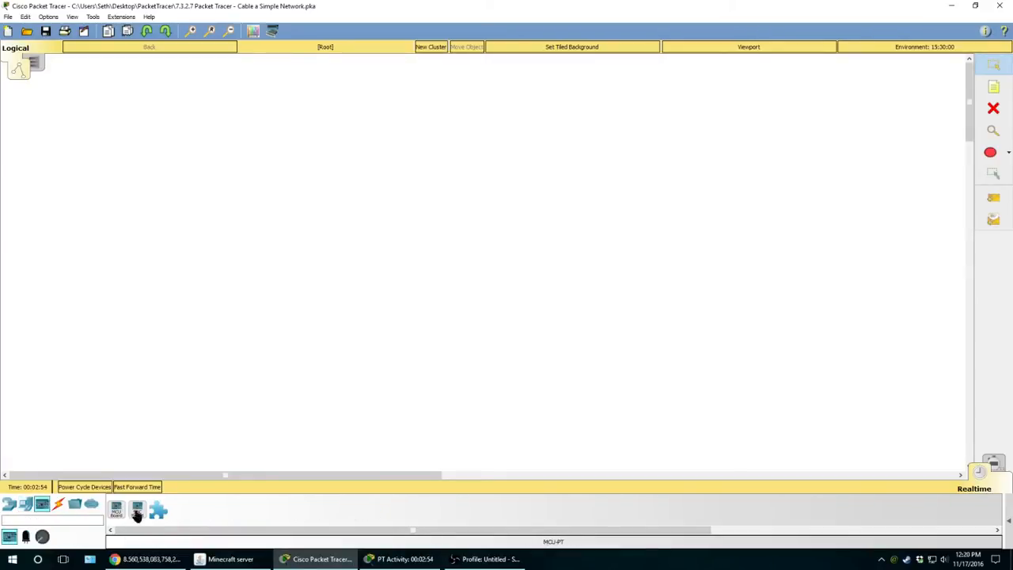
left_click(58, 505)
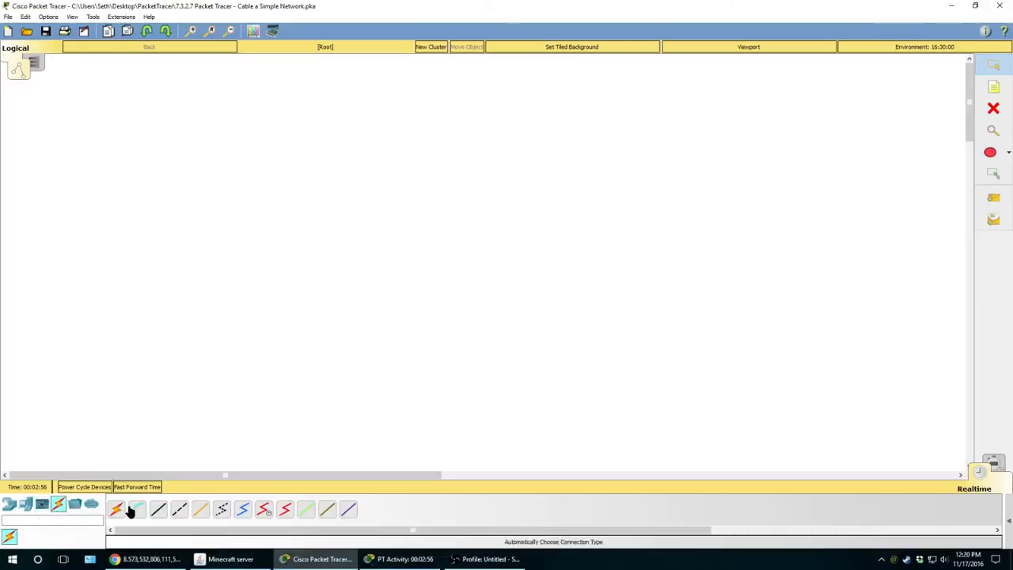
left_click(74, 505)
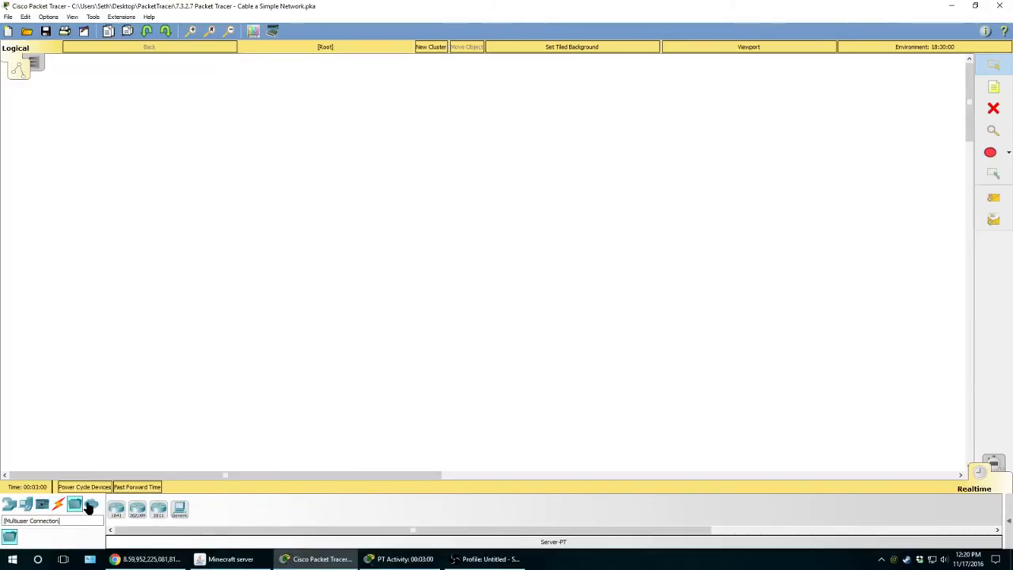
left_click(91, 506)
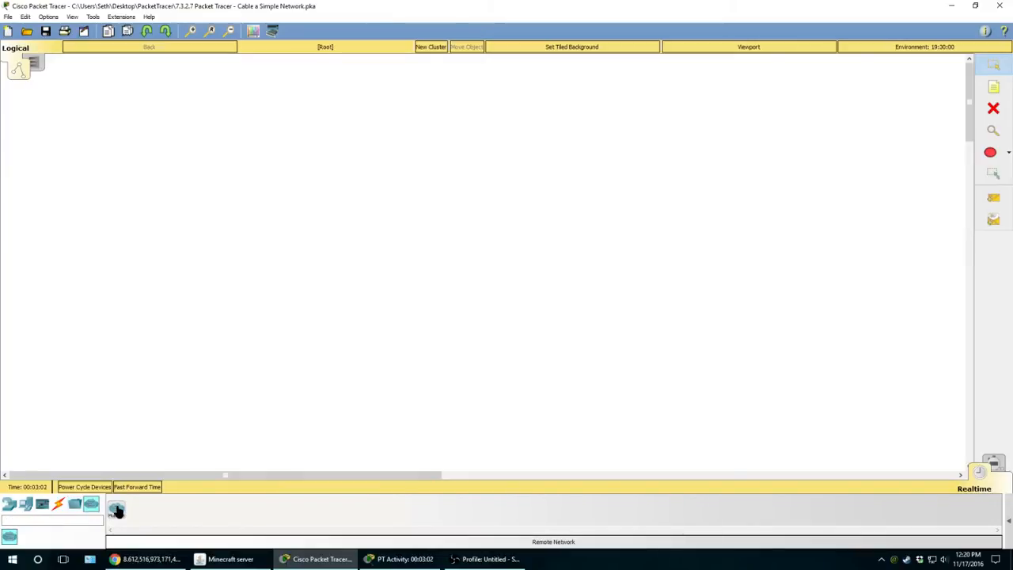
- Place a Multiuser remote network in the workspace and delete it again
left_click(117, 508)
left_click(444, 148)
left_click(443, 154)
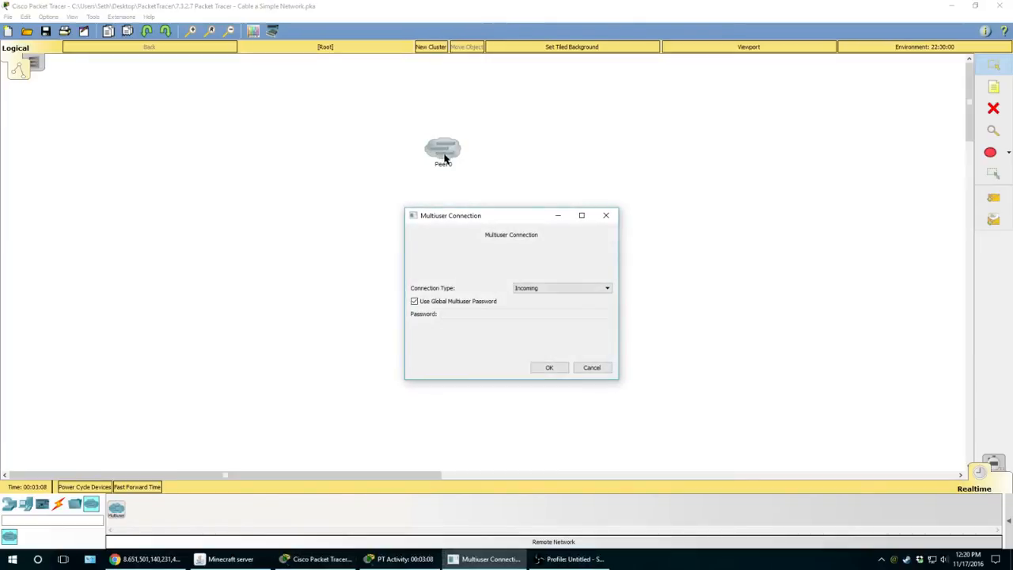
left_click(591, 368)
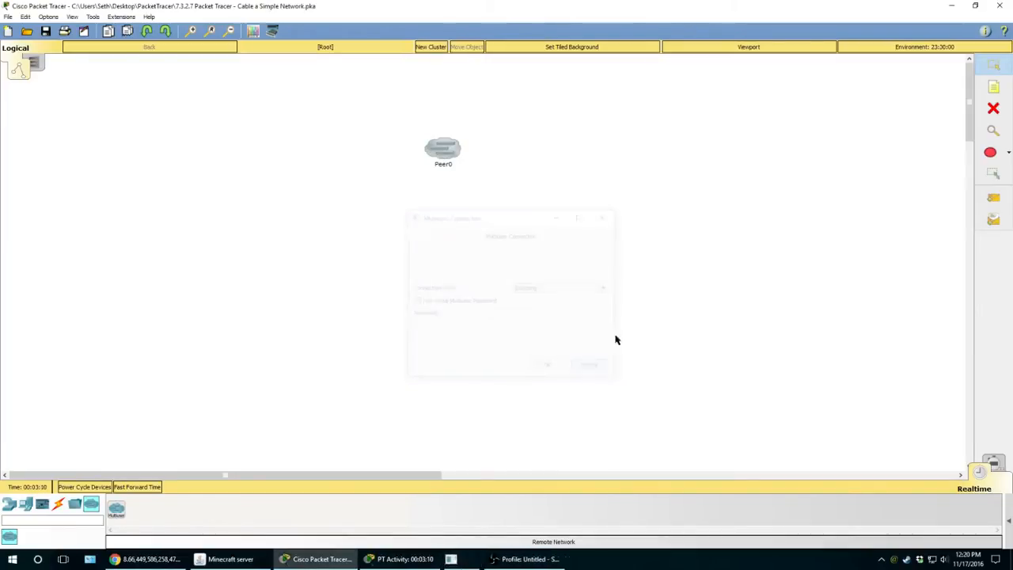
left_click(994, 108)
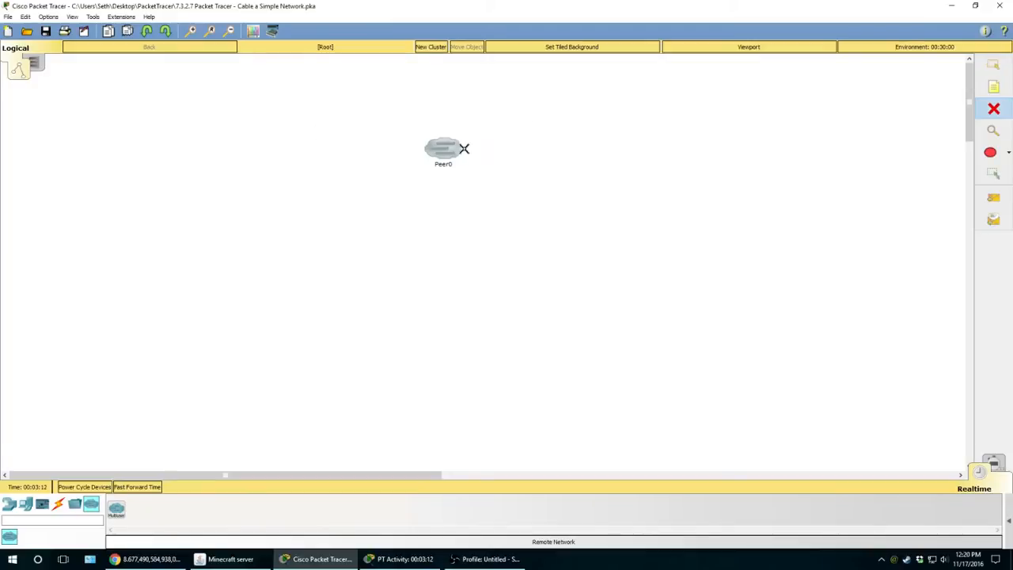
left_click(450, 152)
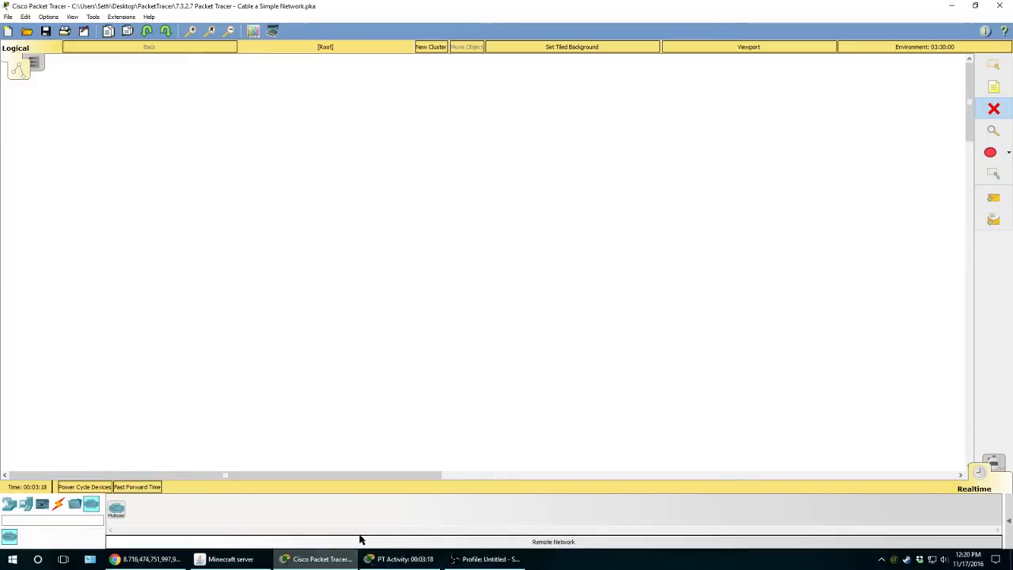
- Bring up the activity instructions and read the objectives about the two hosts
left_click(395, 559)
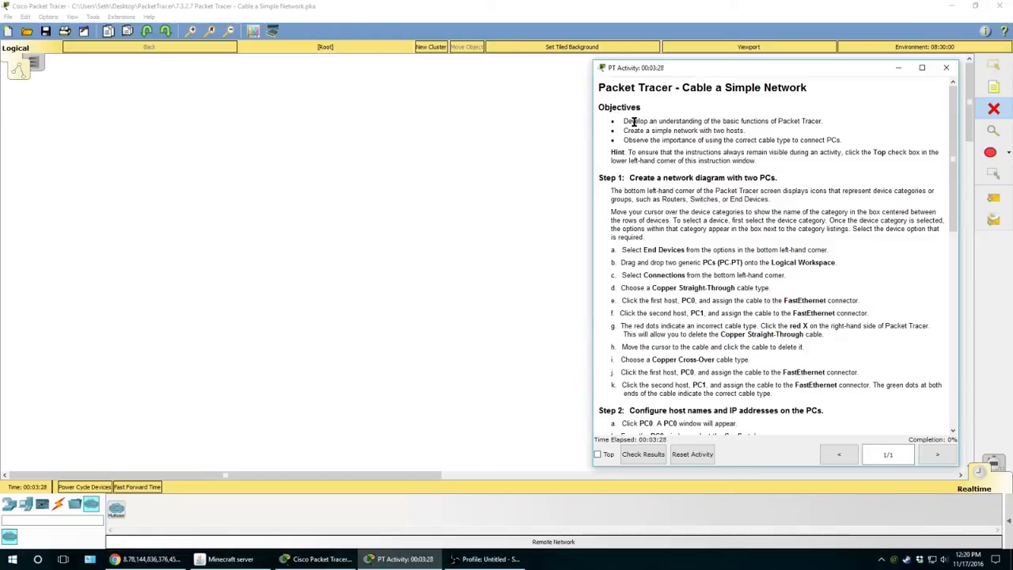
double_click(737, 130)
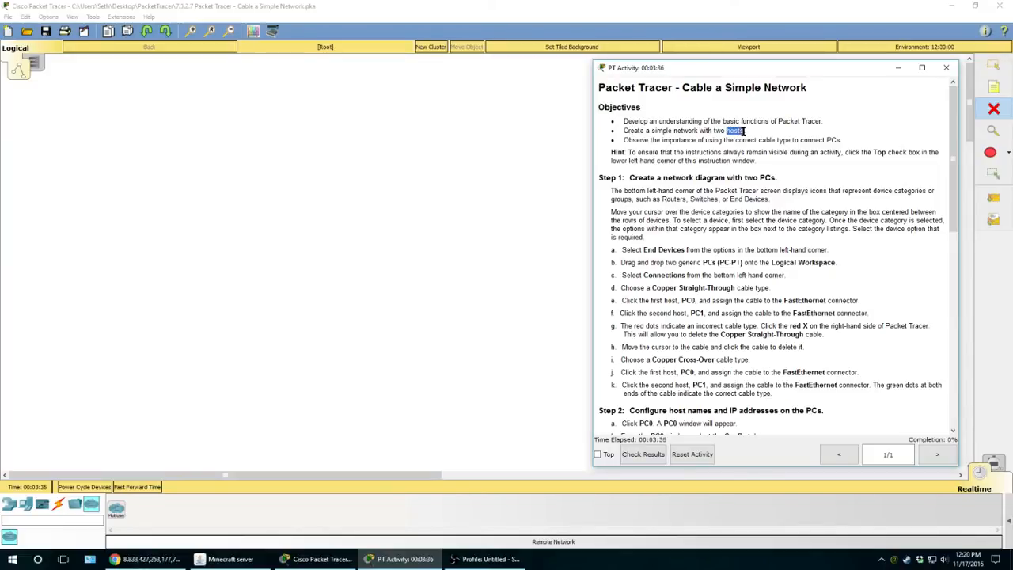
left_click(745, 132)
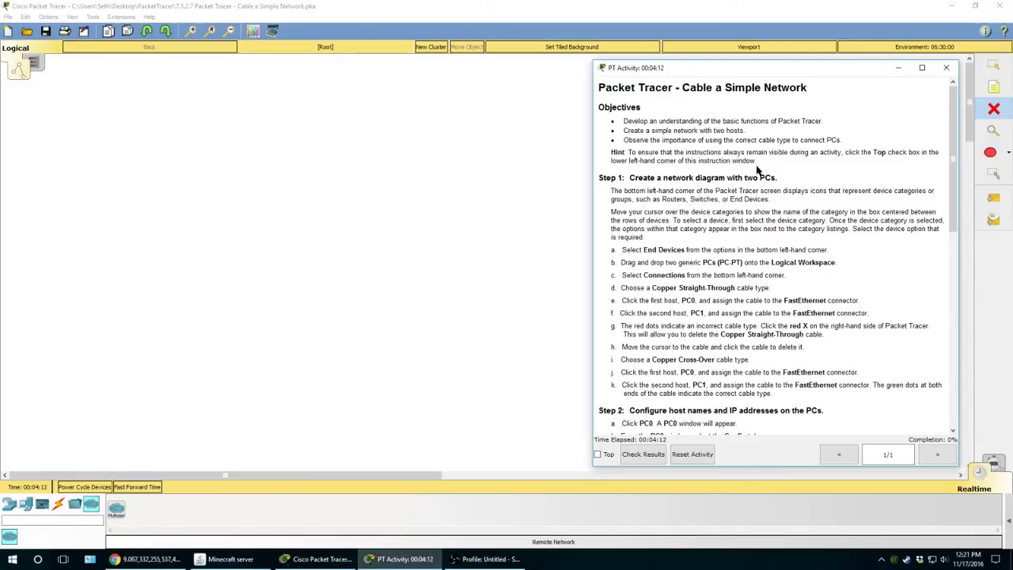
- Keep the activity instructions always on top of the workspace and place the window beside the drawing area
left_click(599, 455)
left_click_drag(751, 78, 647, 87)
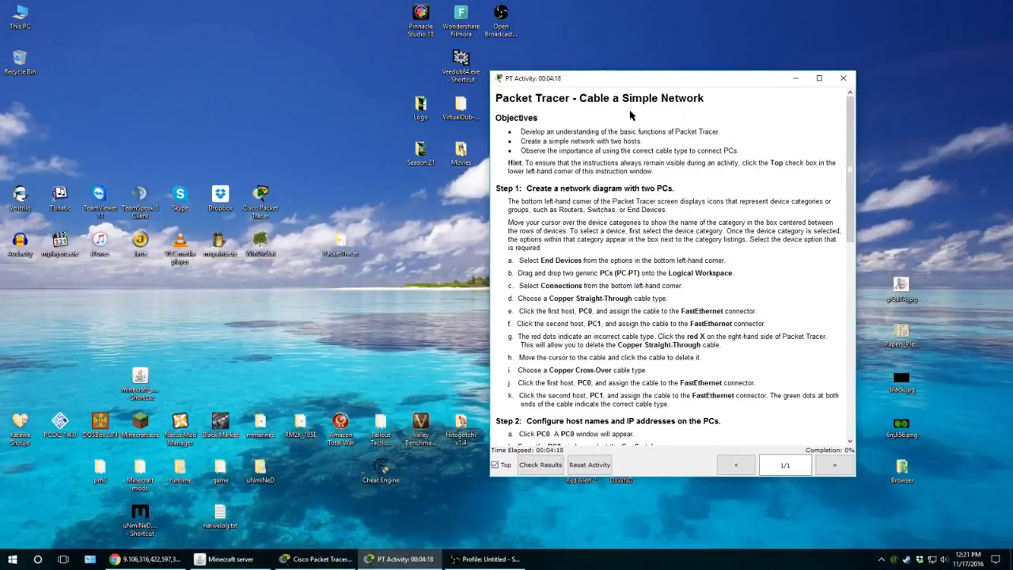
left_click(318, 559)
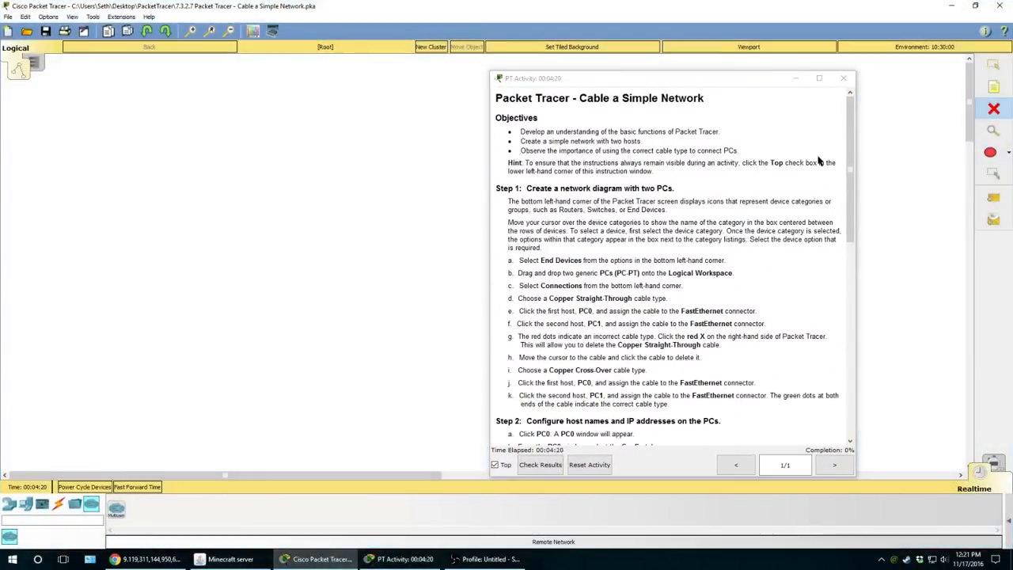
left_click(487, 559)
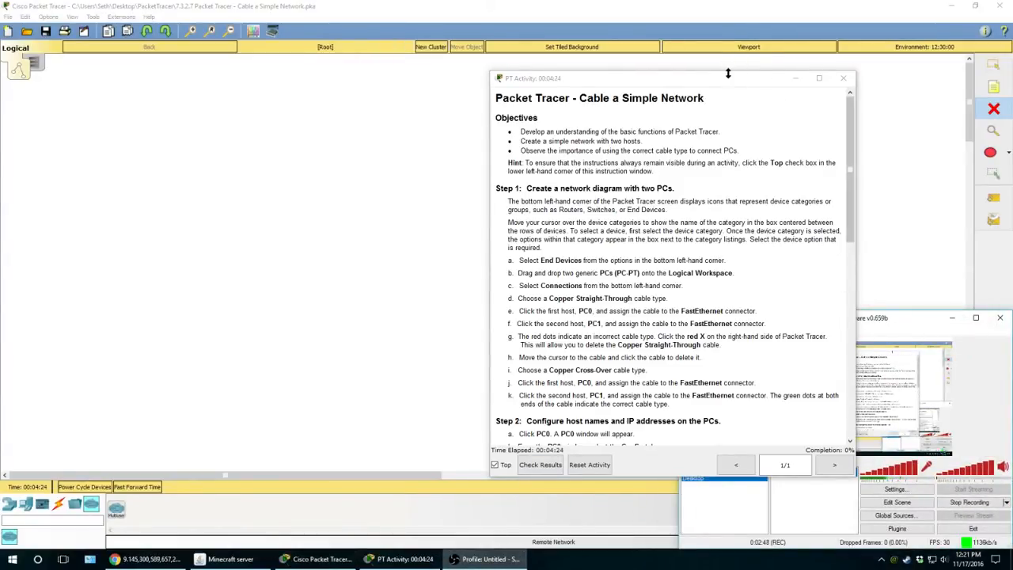
left_click_drag(725, 80, 692, 88)
left_click(375, 199)
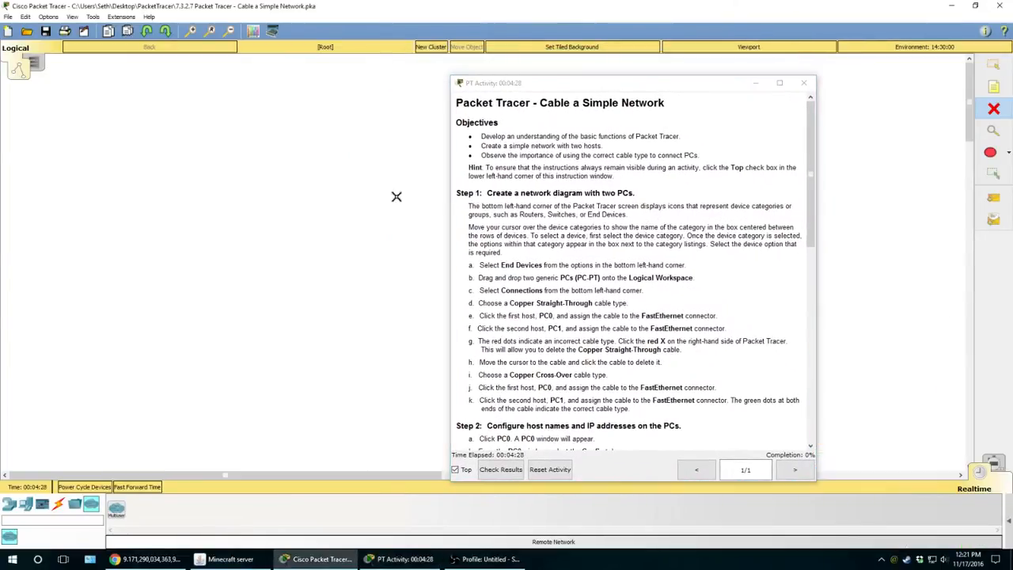
left_click_drag(620, 84, 767, 65)
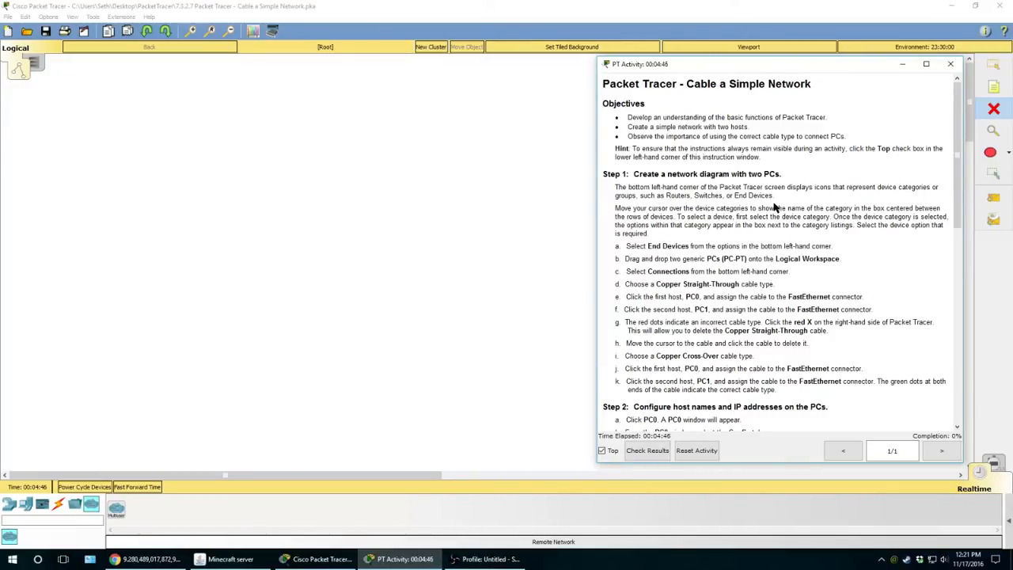
- Place two generic PCs (PC-PT) side by side in the logical workspace
left_click(25, 507)
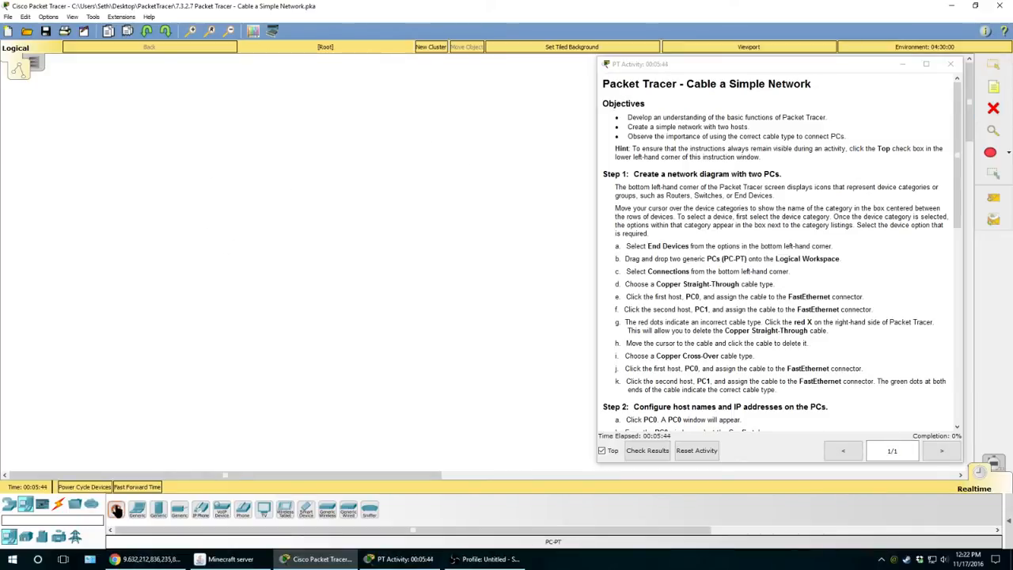
left_click_drag(116, 510, 170, 195)
left_click(301, 204)
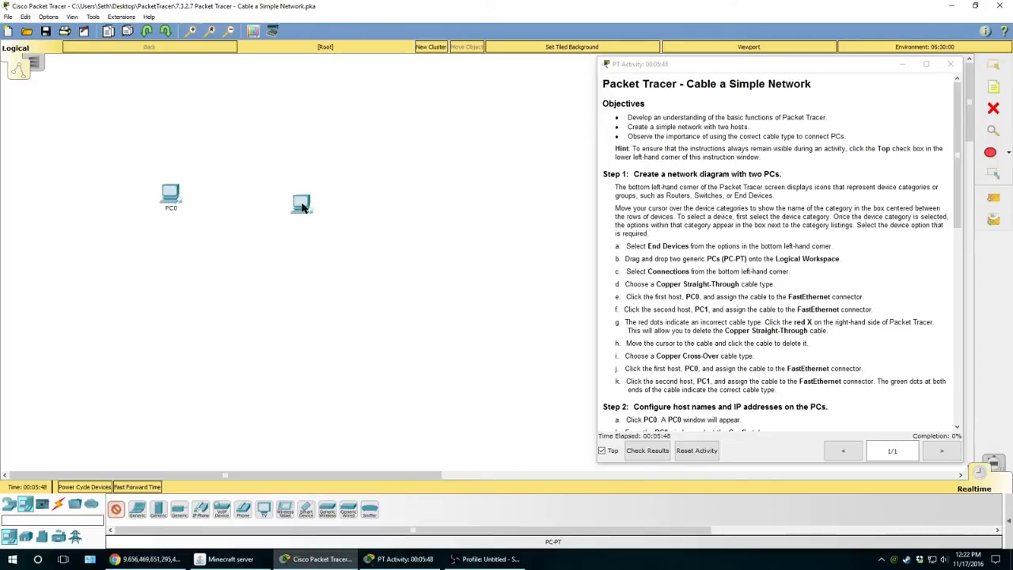
mouse_move(299, 204)
left_mouse_down()
mouse_move(299, 185)
mouse_move(292, 195)
left_mouse_up()
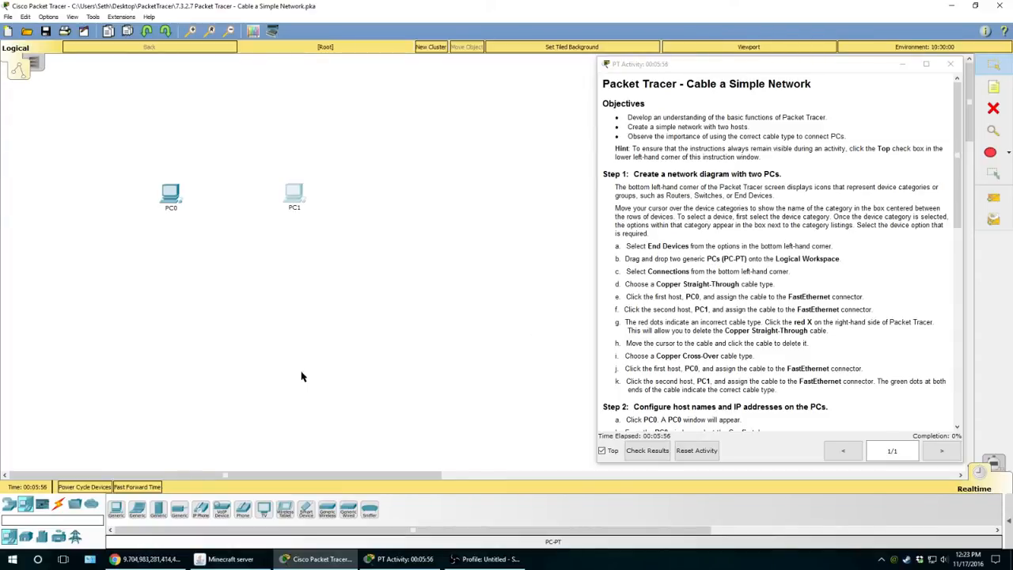
- Connect PC0's FastEthernet0 port to PC1's FastEthernet0 port with a Copper Straight-Through cable
left_click(58, 509)
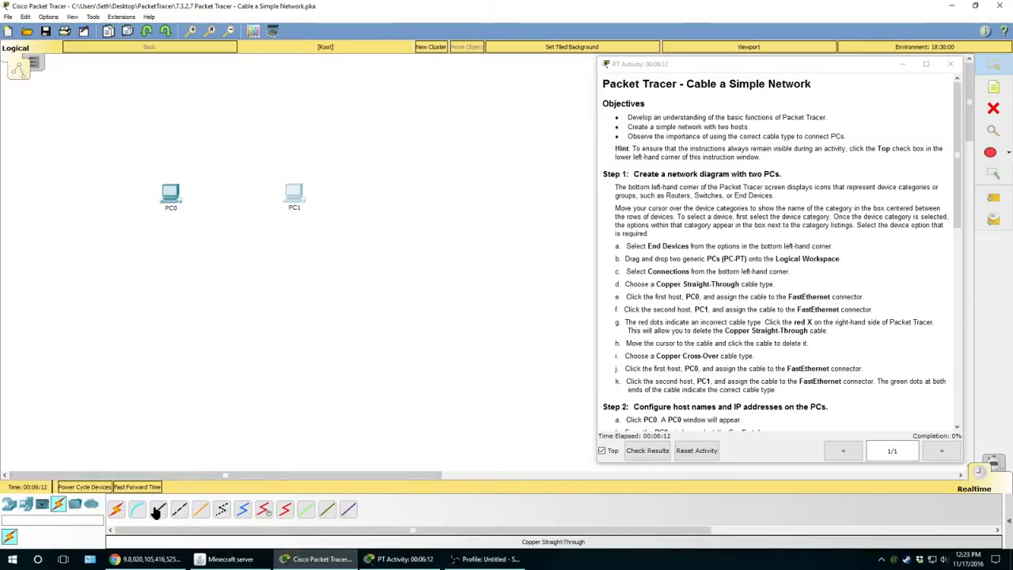
left_click(159, 512)
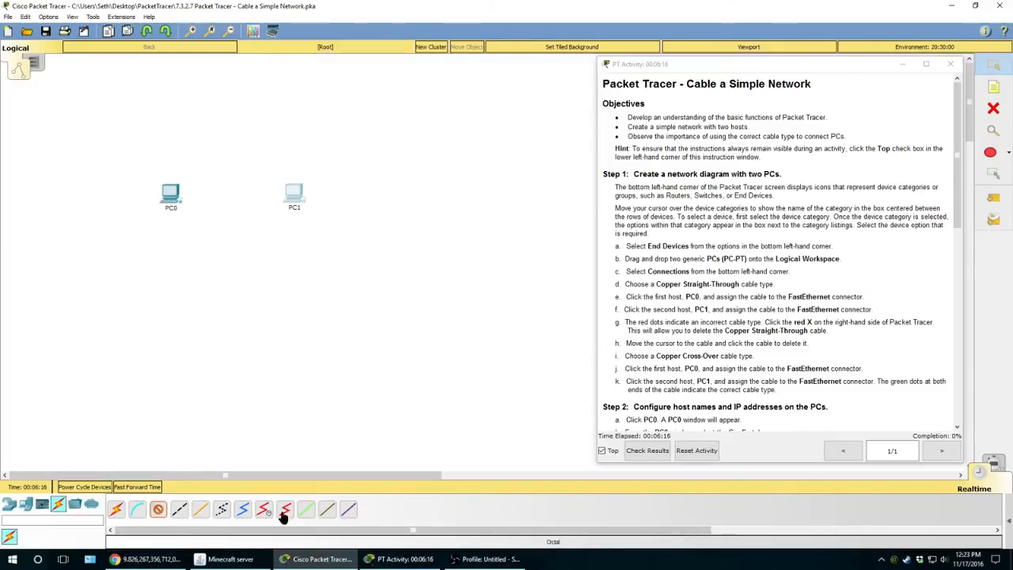
left_click(160, 511)
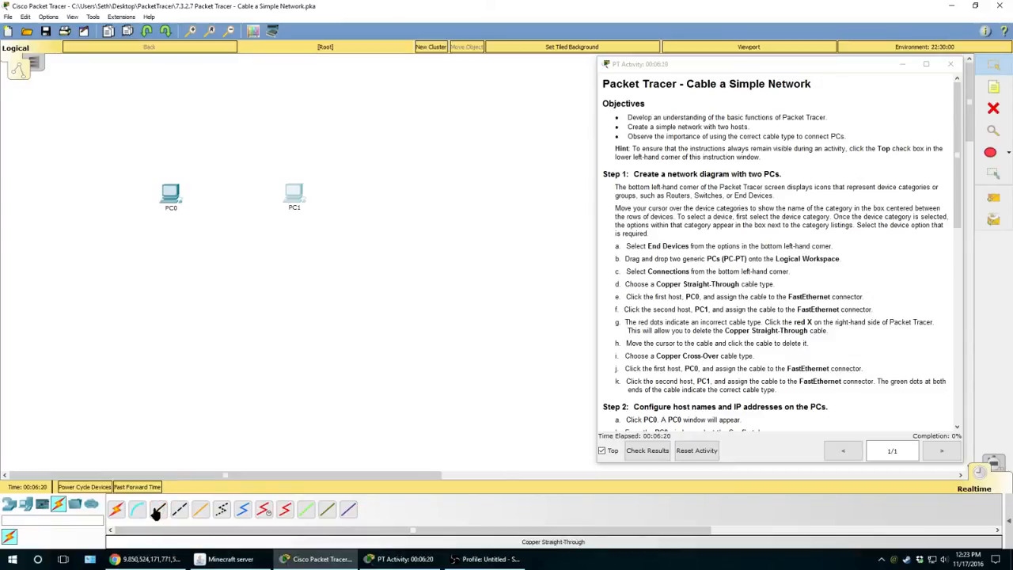
left_click(159, 511)
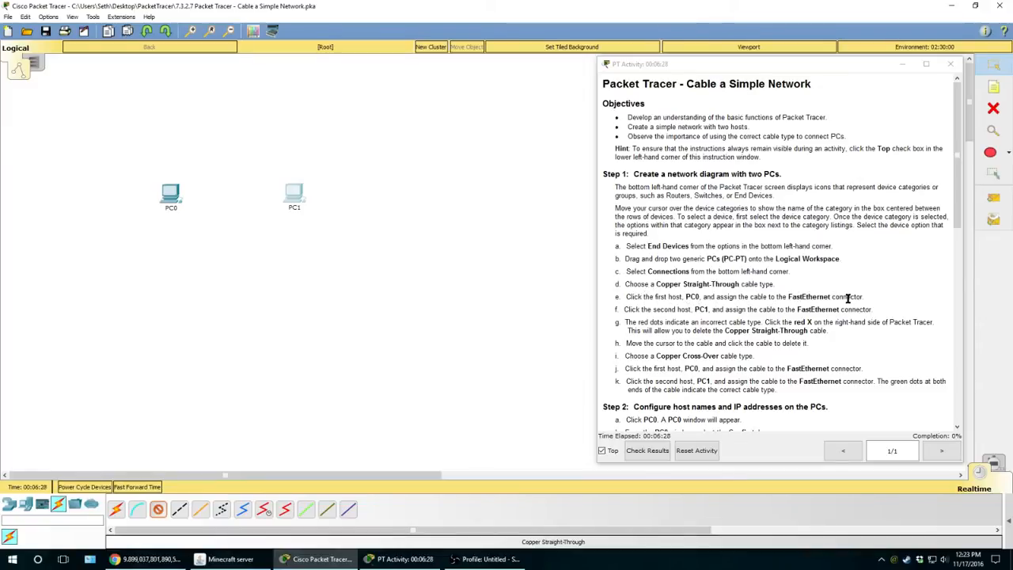
left_click(171, 195)
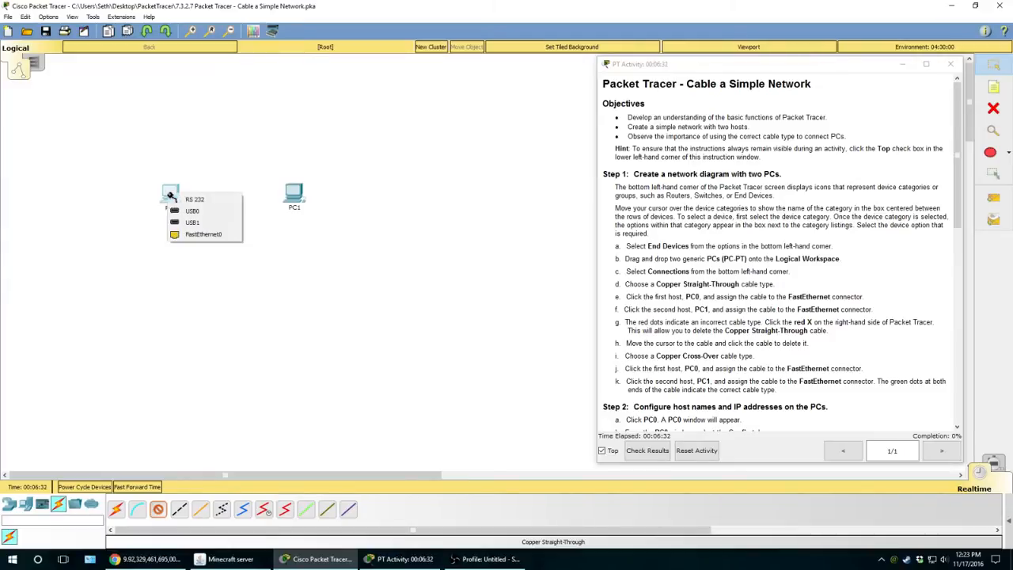
left_click(221, 235)
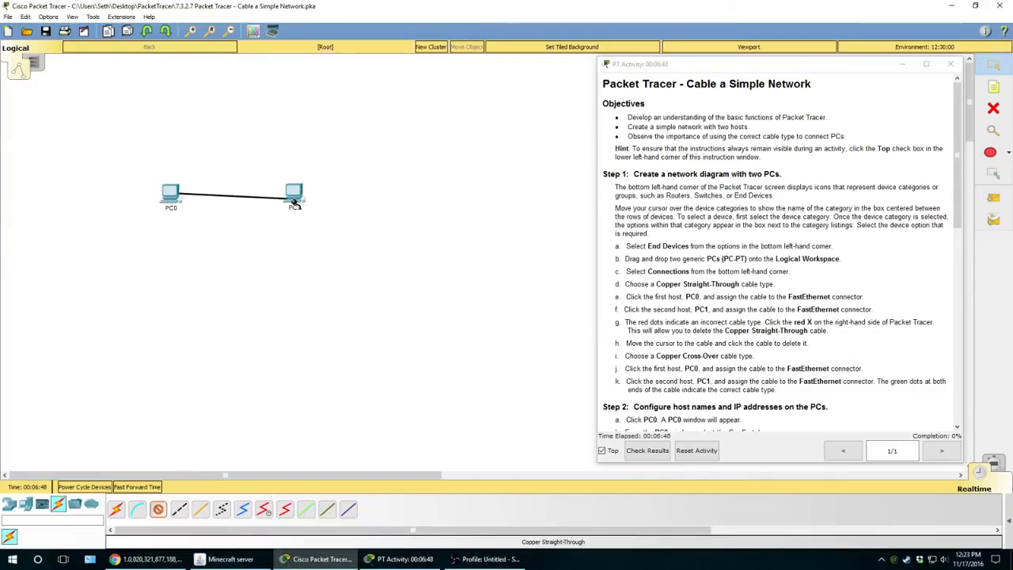
mouse_move(295, 202)
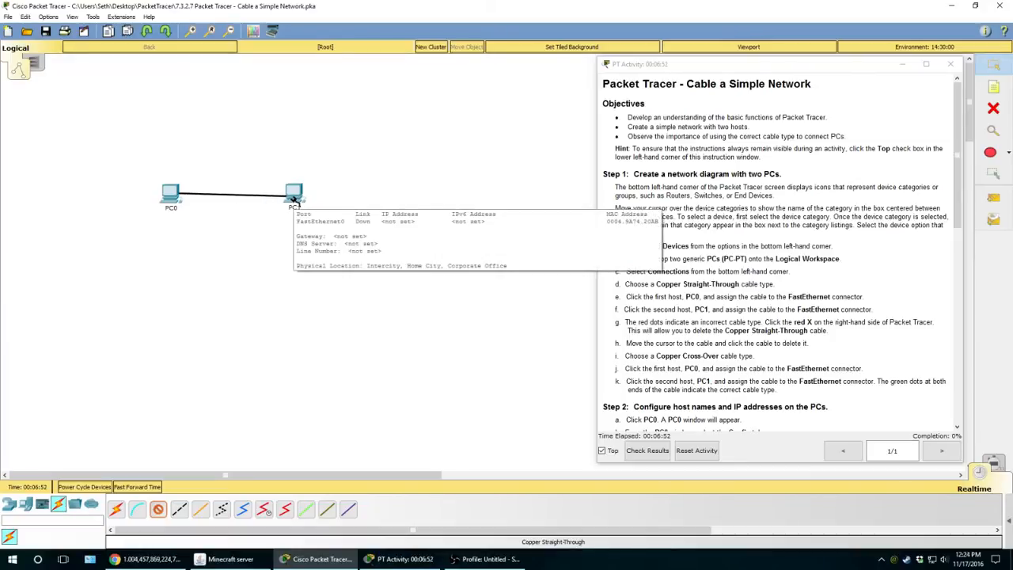
left_click(294, 195)
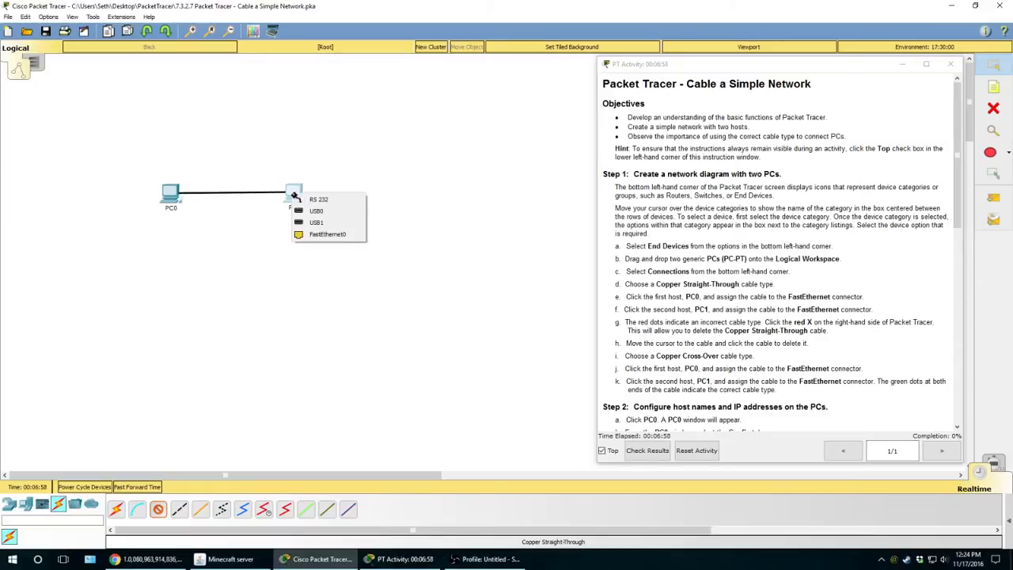
left_click(324, 234)
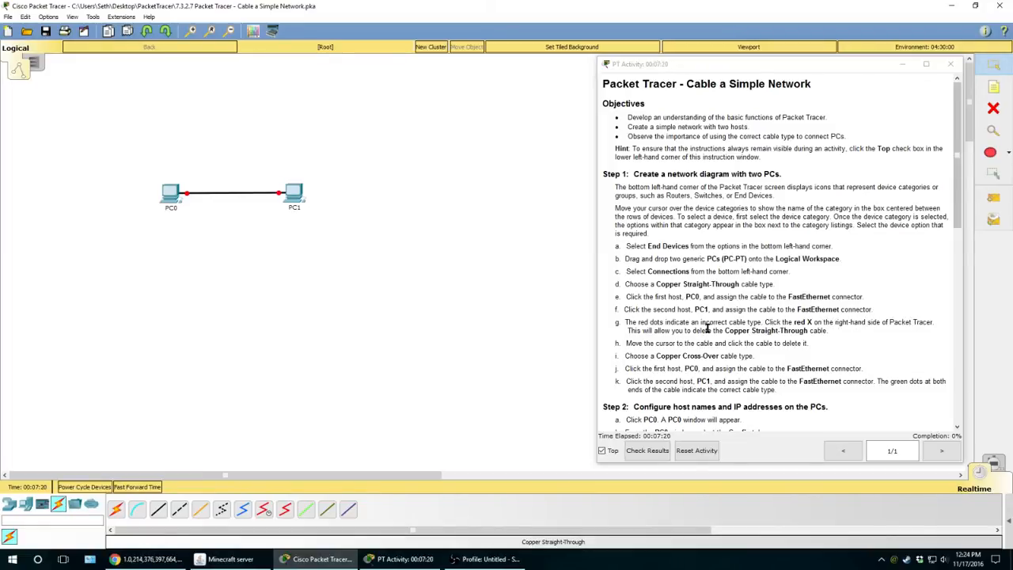
- Delete the Copper Straight-Through cable between PC0 and PC1
left_click(994, 111)
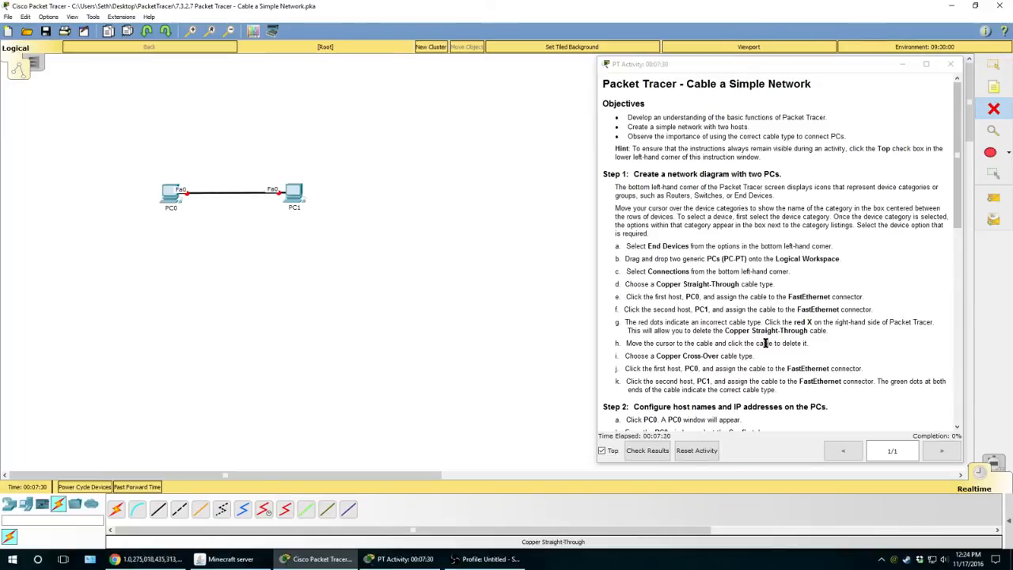
left_click(240, 193)
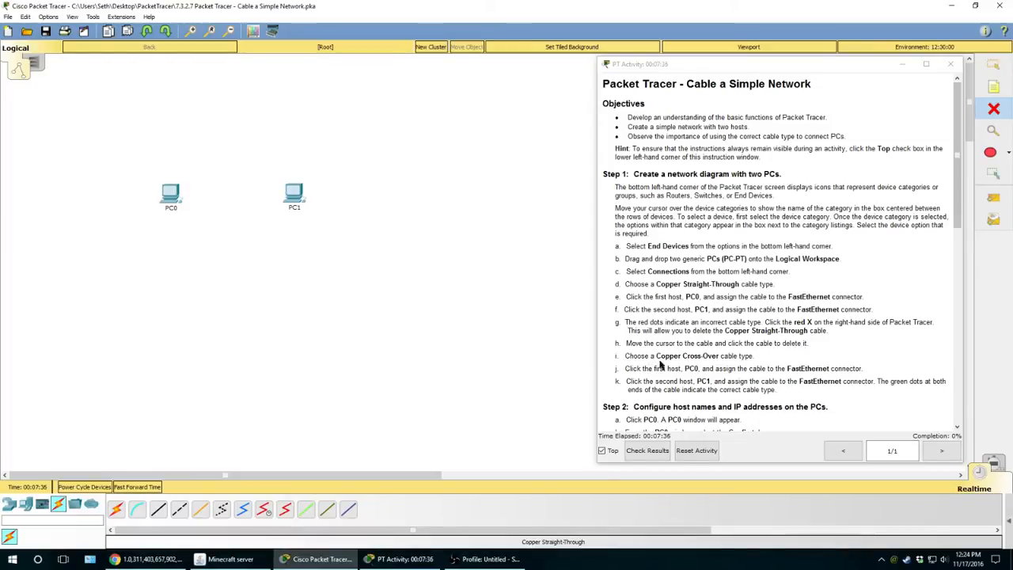
- Connect PC0's FastEthernet0 port to PC1's FastEthernet0 port with a Copper Cross-Over cable
left_click(179, 509)
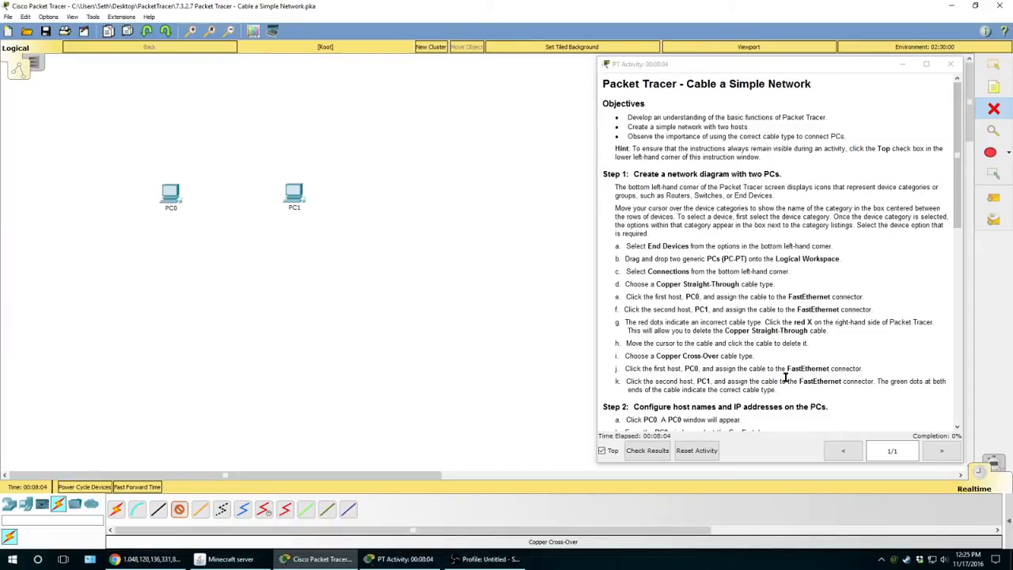
left_click(167, 194)
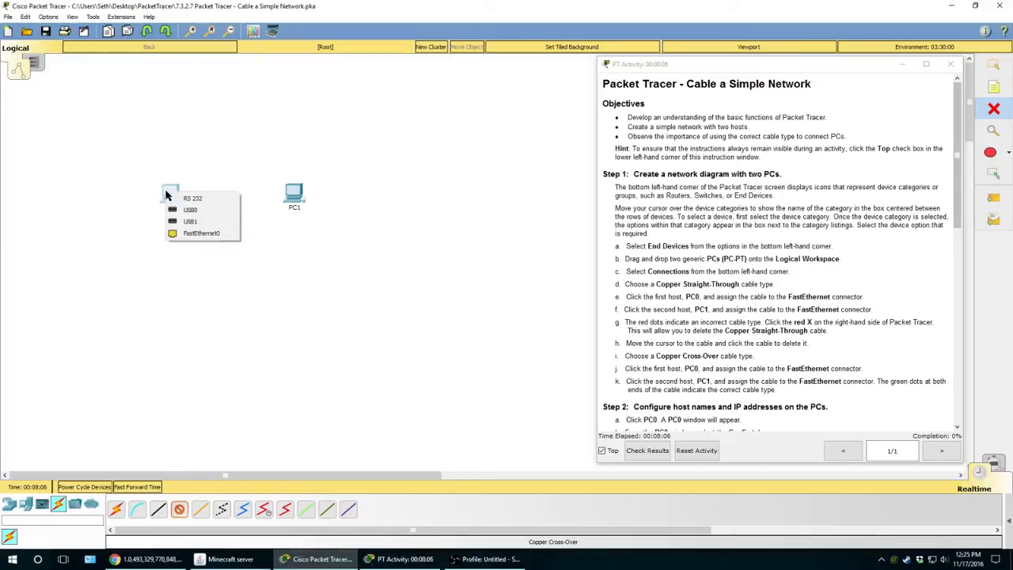
left_click(198, 232)
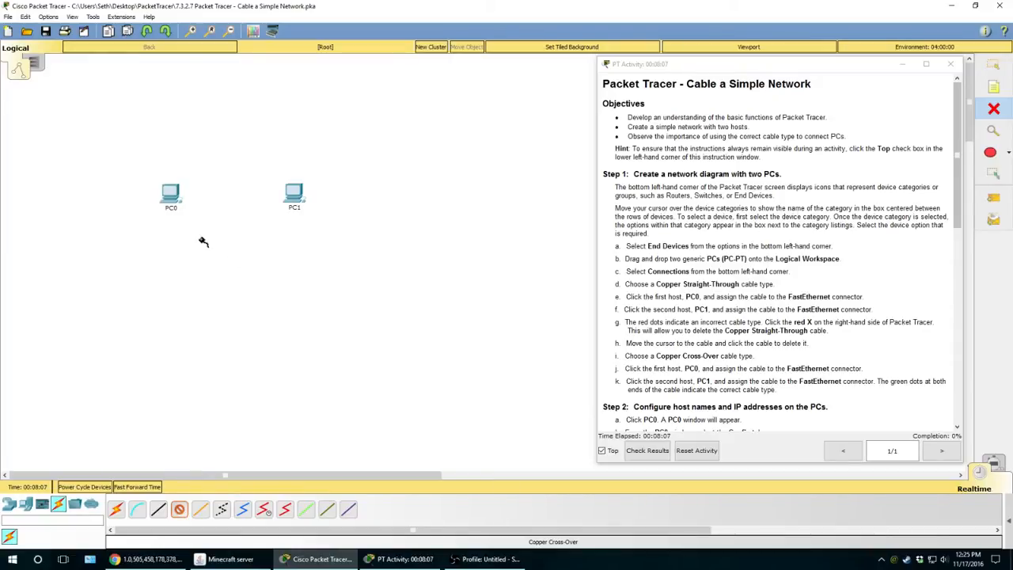
left_click(294, 195)
left_click(307, 235)
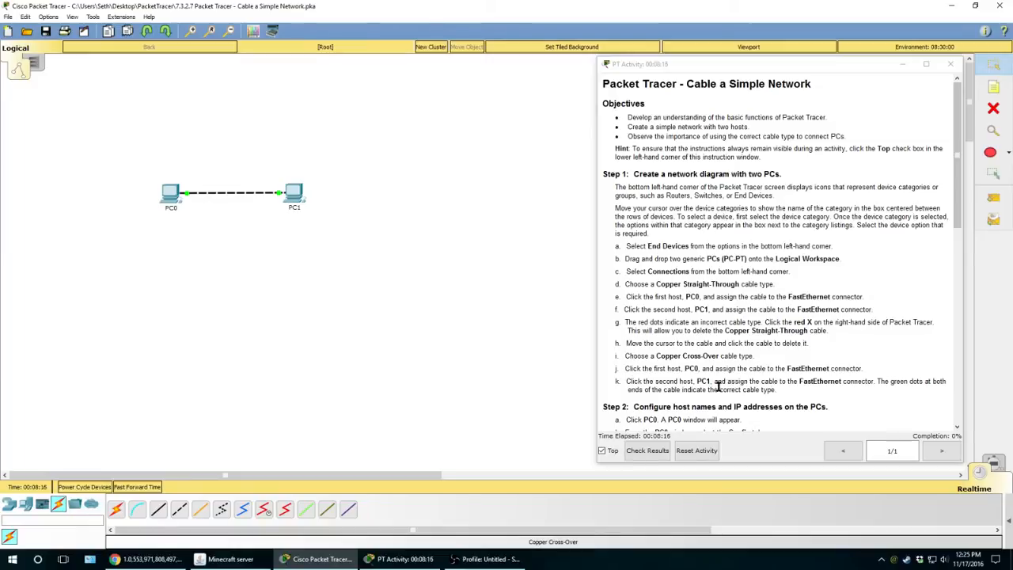
- Bring Step 2 of the instructions into view, open PC0's device window and place it beside the instructions
scroll(713, 378, "down", 1)
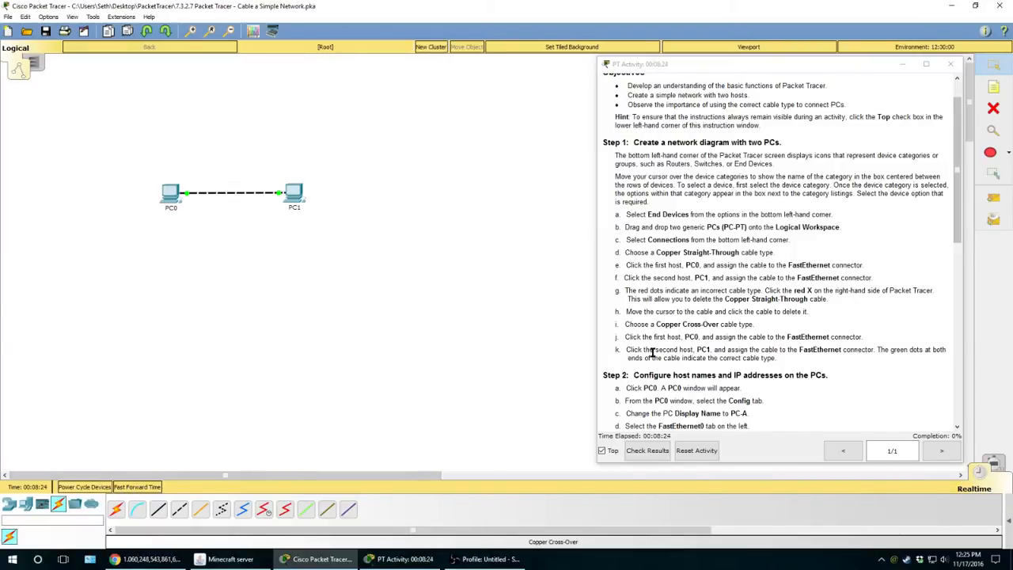
scroll(700, 307, "down", 1)
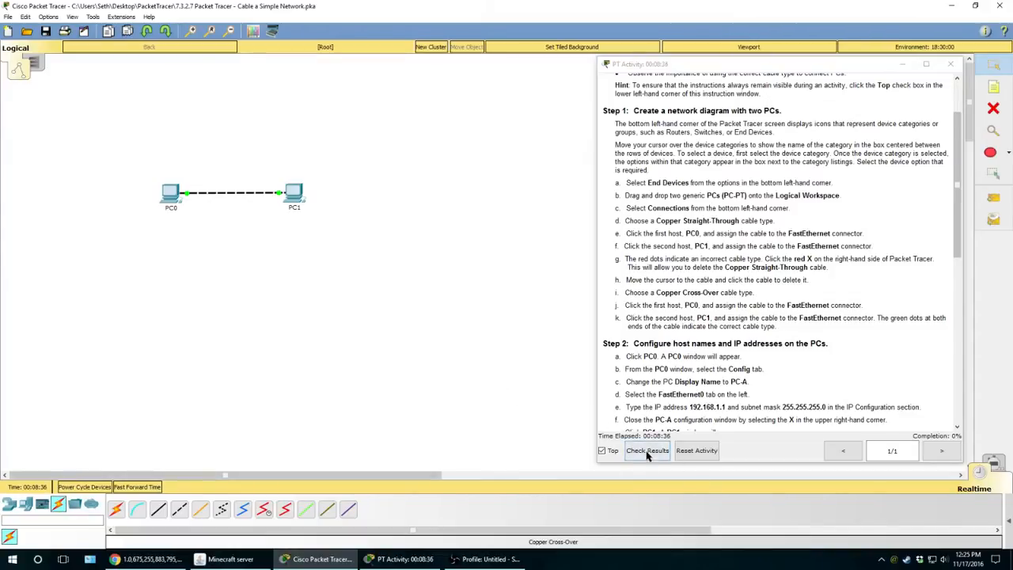
scroll(689, 317, "down", 1)
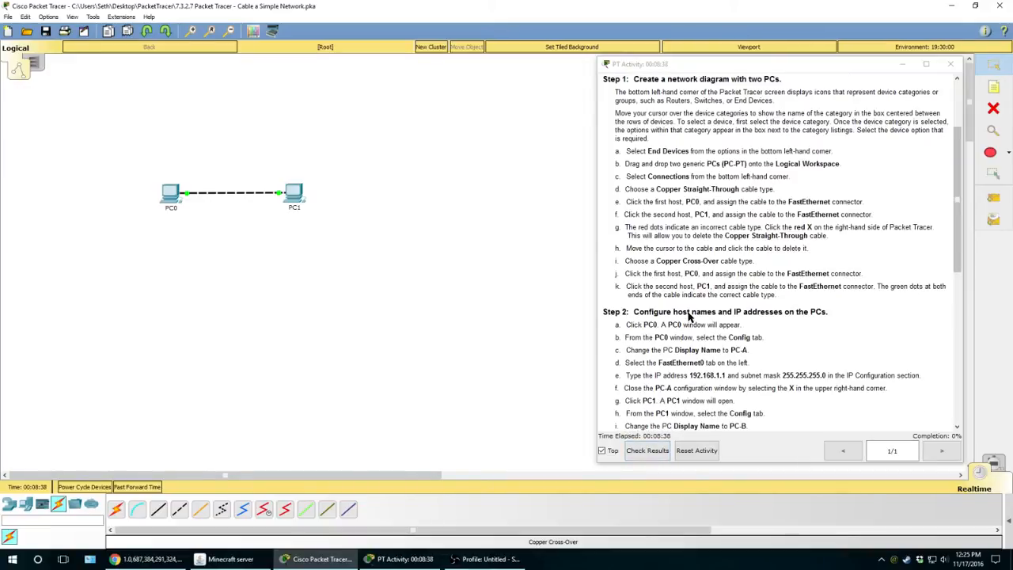
scroll(634, 312, "down", 1)
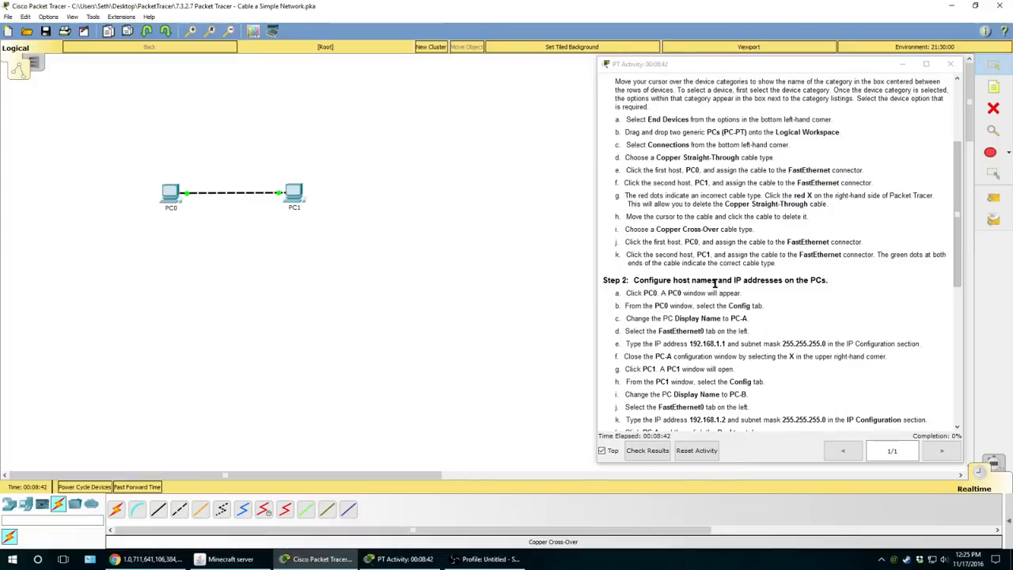
scroll(803, 289, "down", 1)
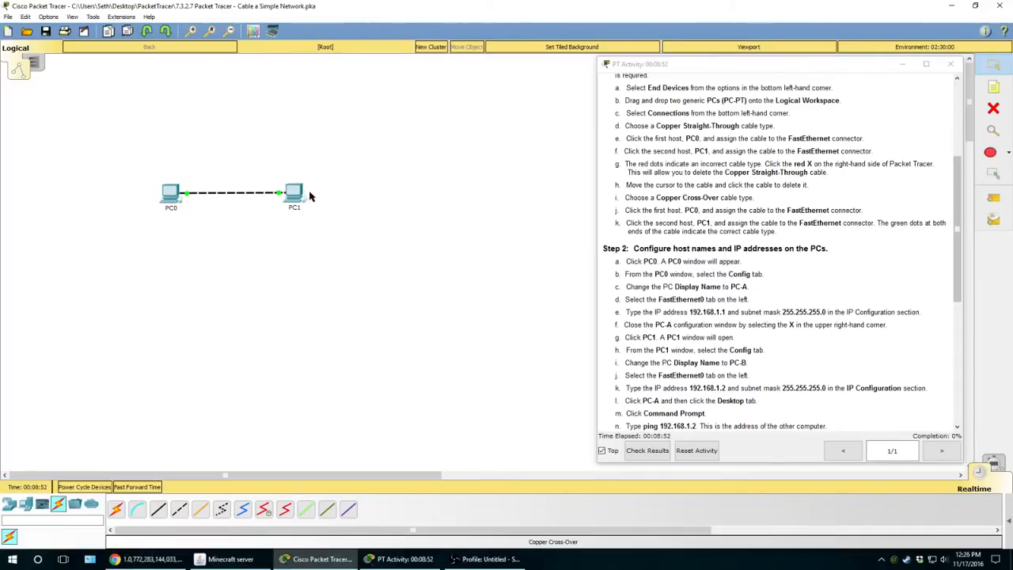
mouse_move(293, 208)
left_click(168, 197)
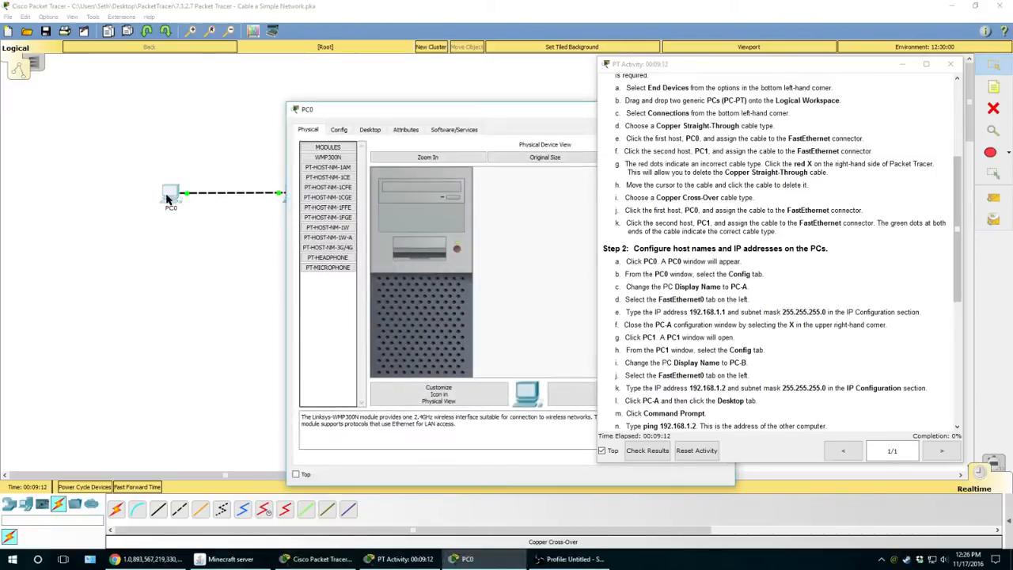
left_click_drag(520, 112, 367, 98)
- Examine PC0's physical view down to its network and audio ports, and look through its available desktop applications
left_click(293, 144)
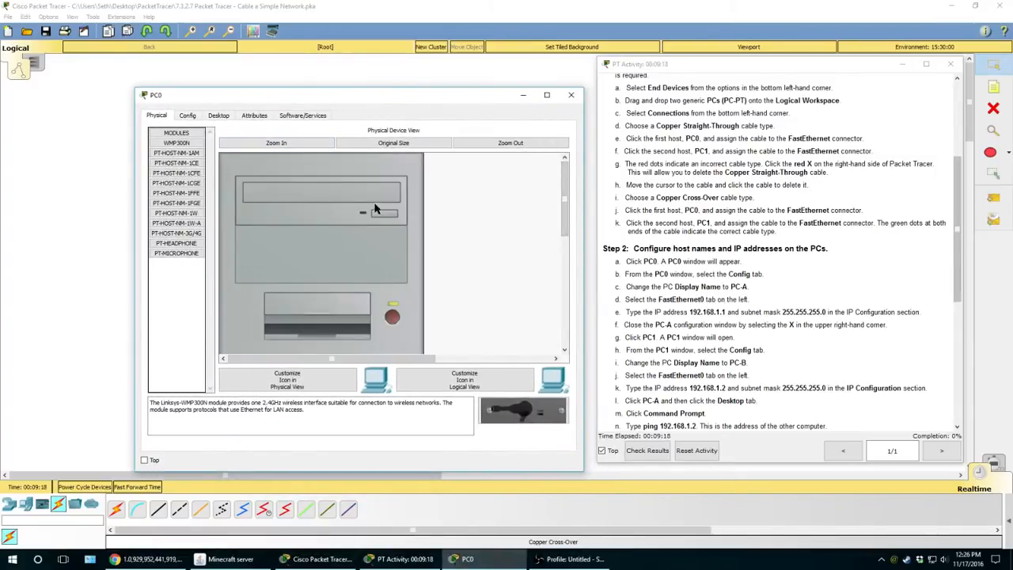
left_click_drag(565, 214, 566, 336)
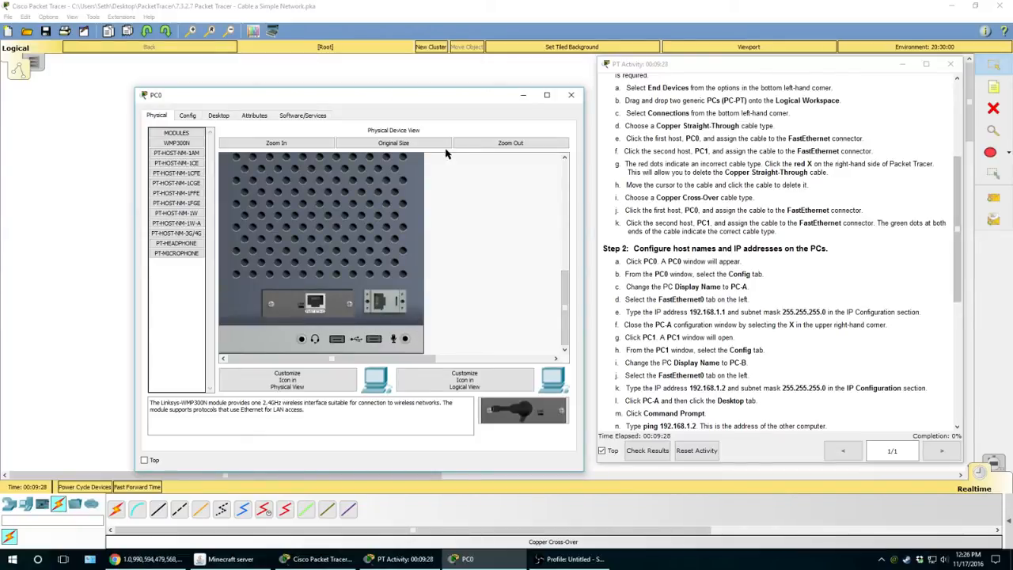
left_click(484, 145)
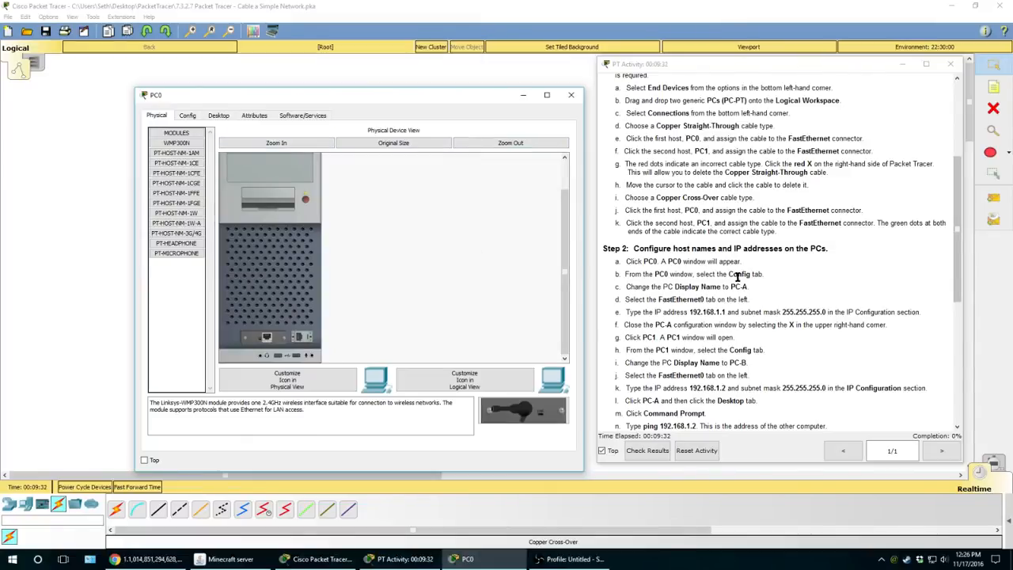
left_click(194, 116)
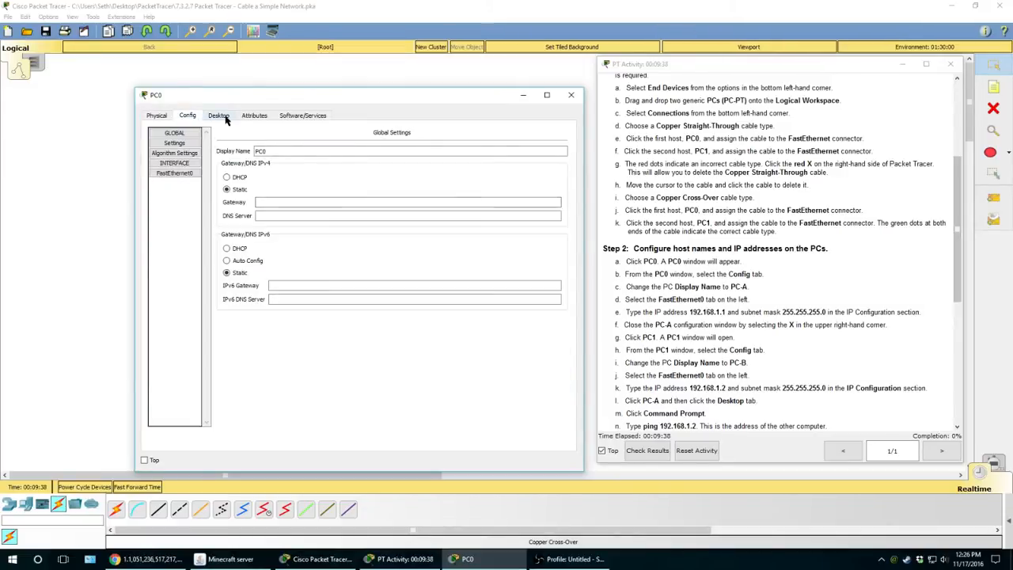
left_click(221, 116)
scroll(318, 282, "down", 3)
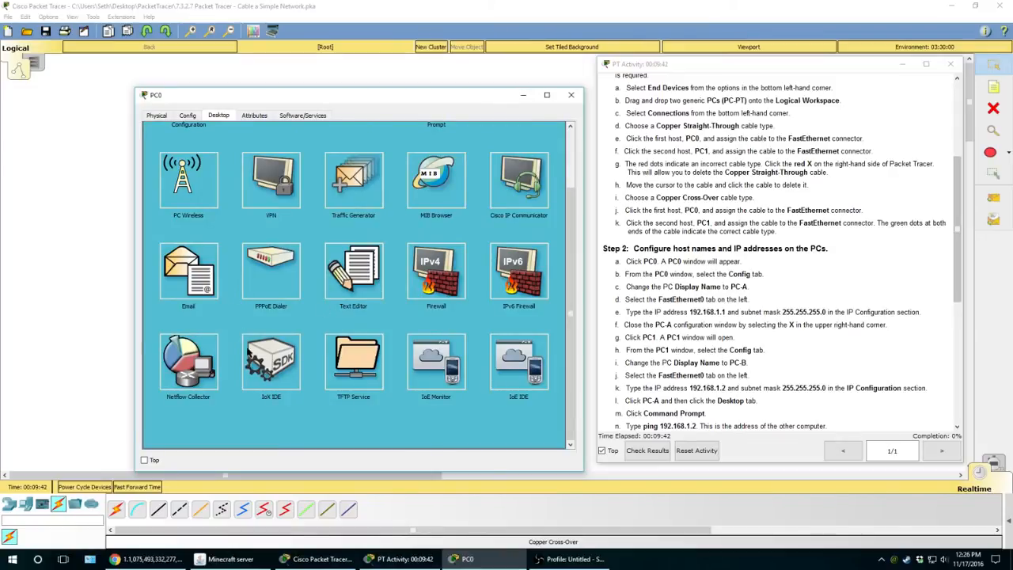
scroll(249, 339, "up", 3)
- Change PC0's display name to PC-A in its global settings
left_click(188, 117)
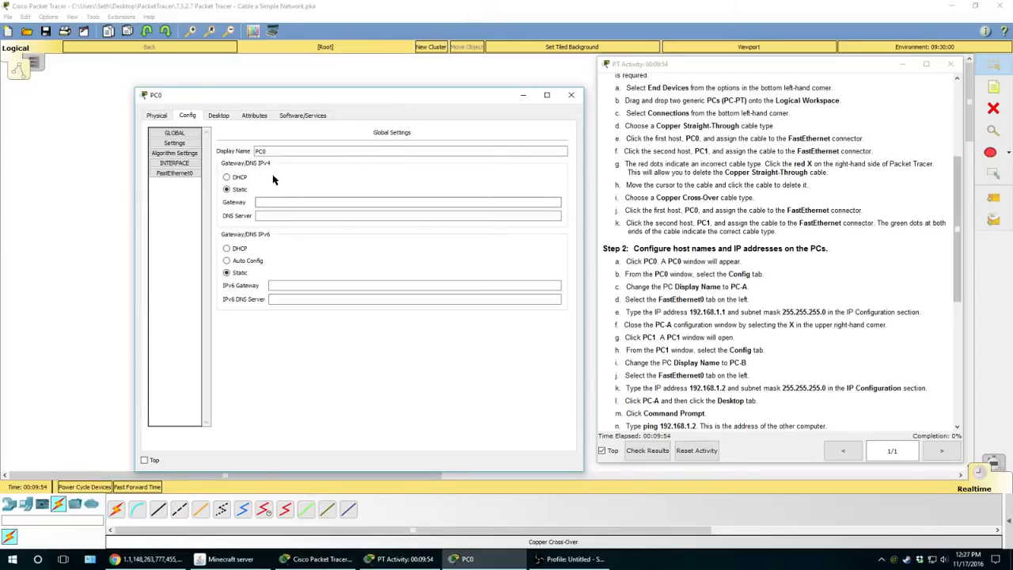
double_click(263, 150)
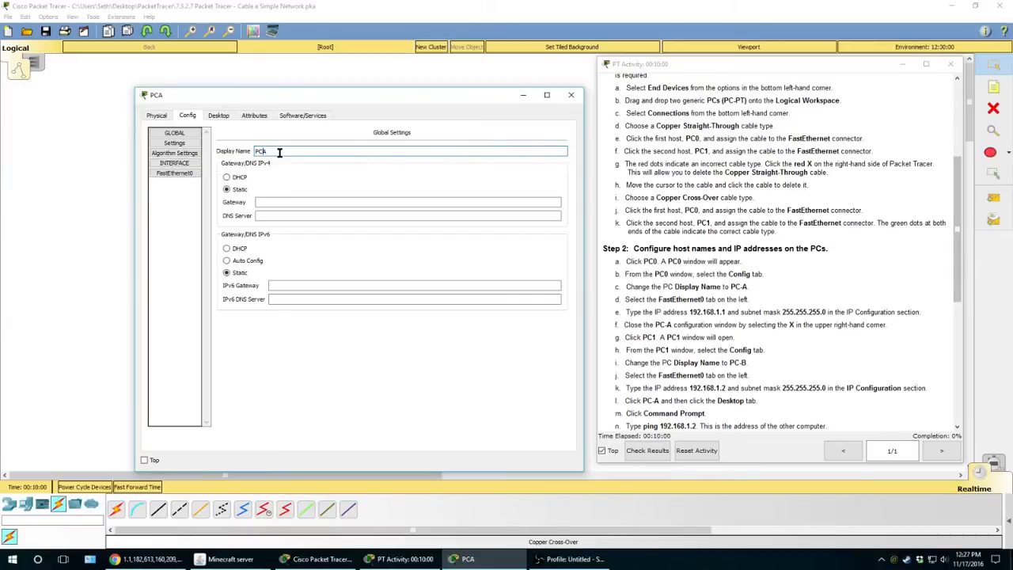
type("PCA")
key("Left")
type("-")
- Give PC-A's FastEthernet0 interface the IP address 192.168.1.1 with subnet mask 255.255.255.0, and close its device window
left_click(170, 174)
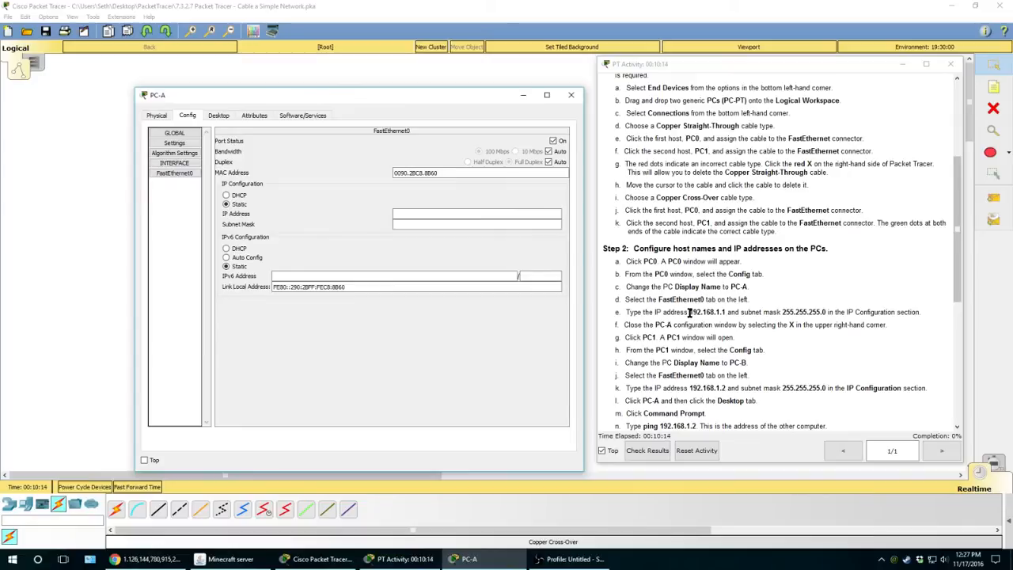
left_click_drag(688, 312, 726, 312)
key("ctrl+c")
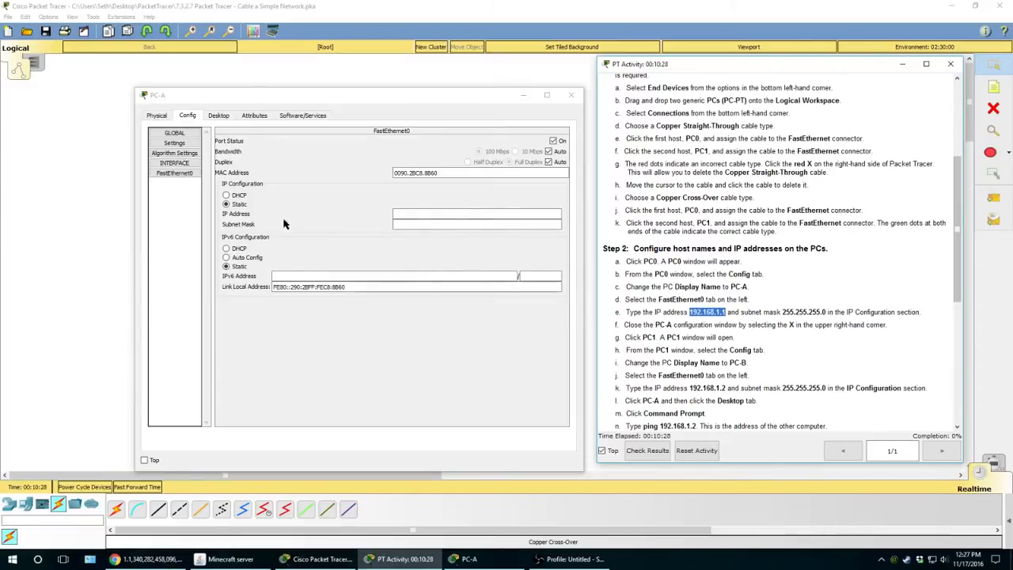
left_click(422, 218)
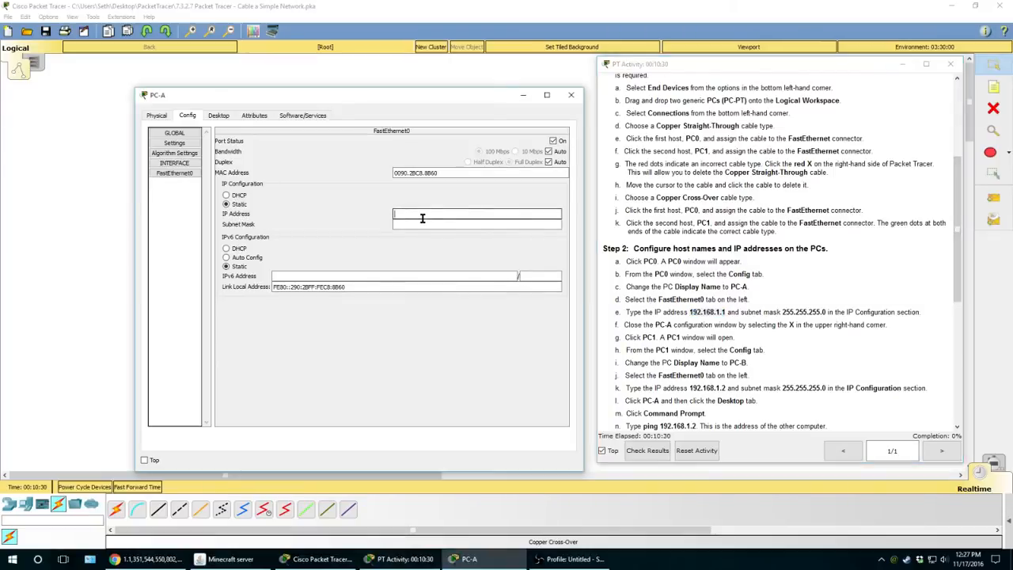
right_click(422, 217)
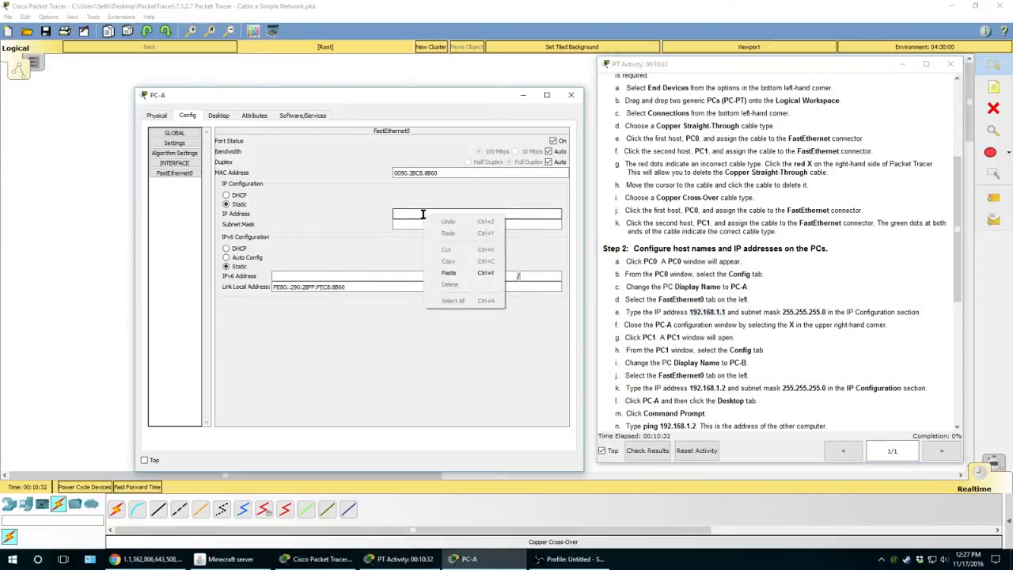
left_click(446, 272)
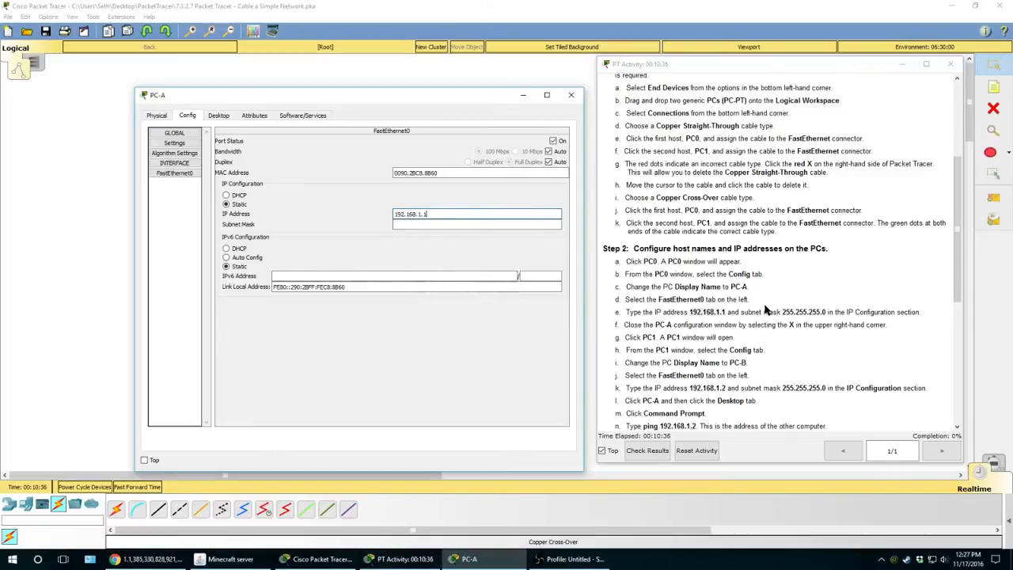
key("Tab")
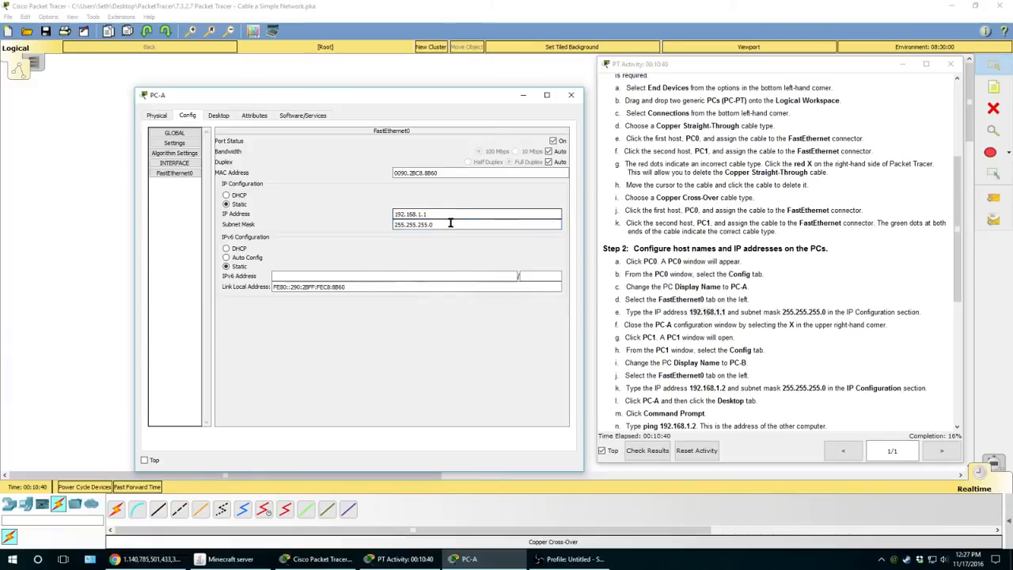
left_click(451, 224)
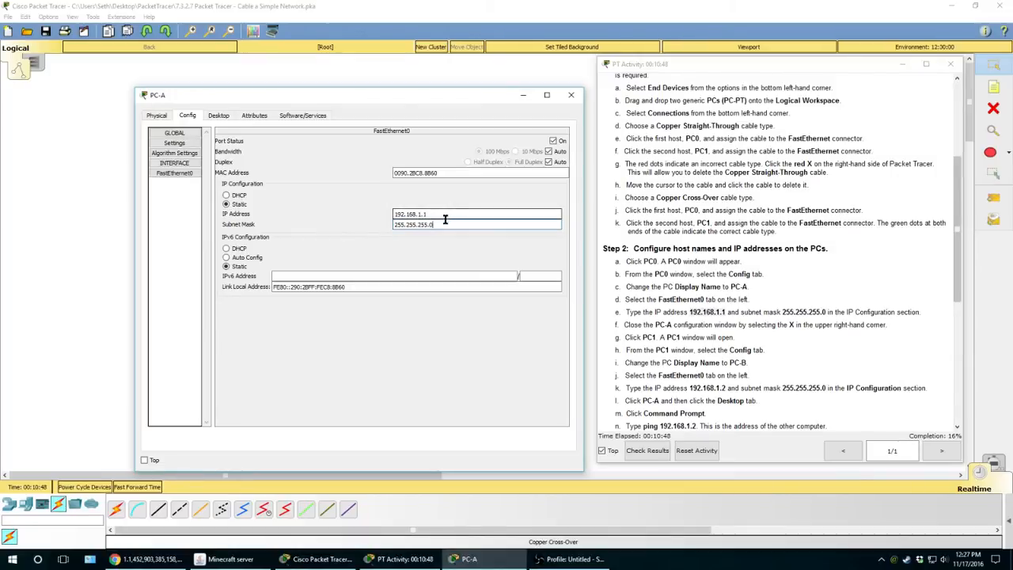
left_click(446, 225)
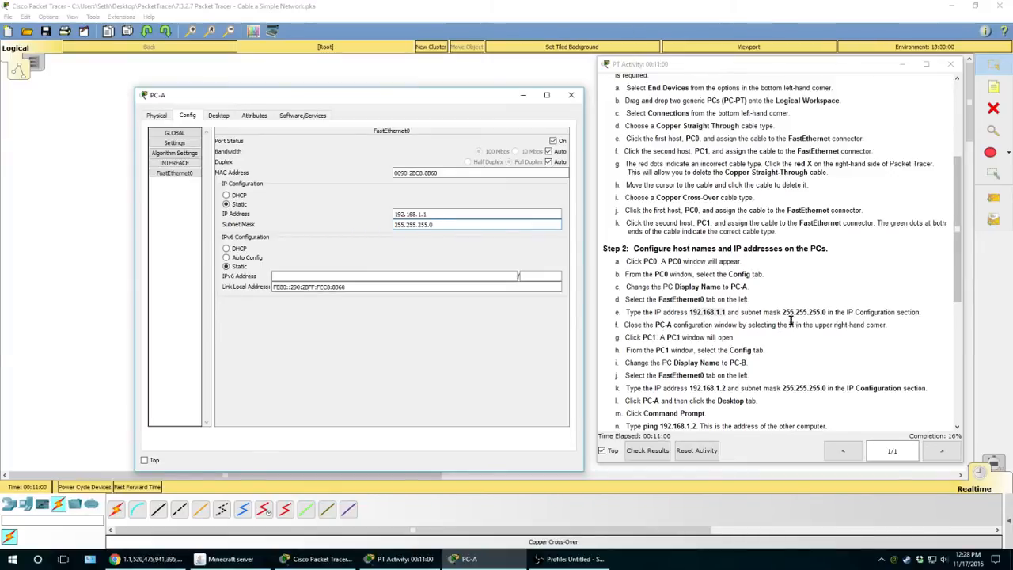
left_click(572, 95)
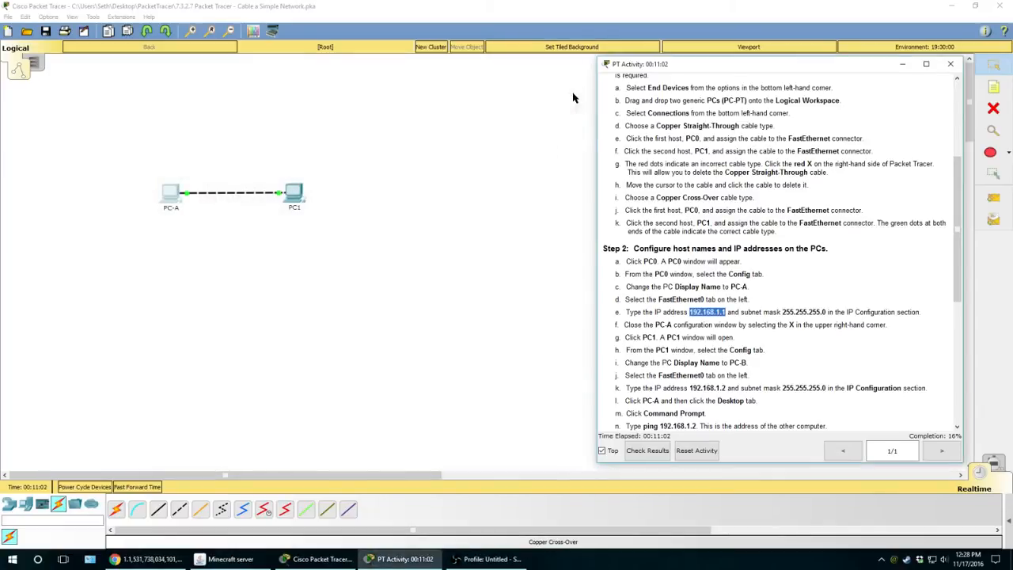
- Open PC1's device window, move it over the workspace and change its display name to PC1-B
left_click(700, 335)
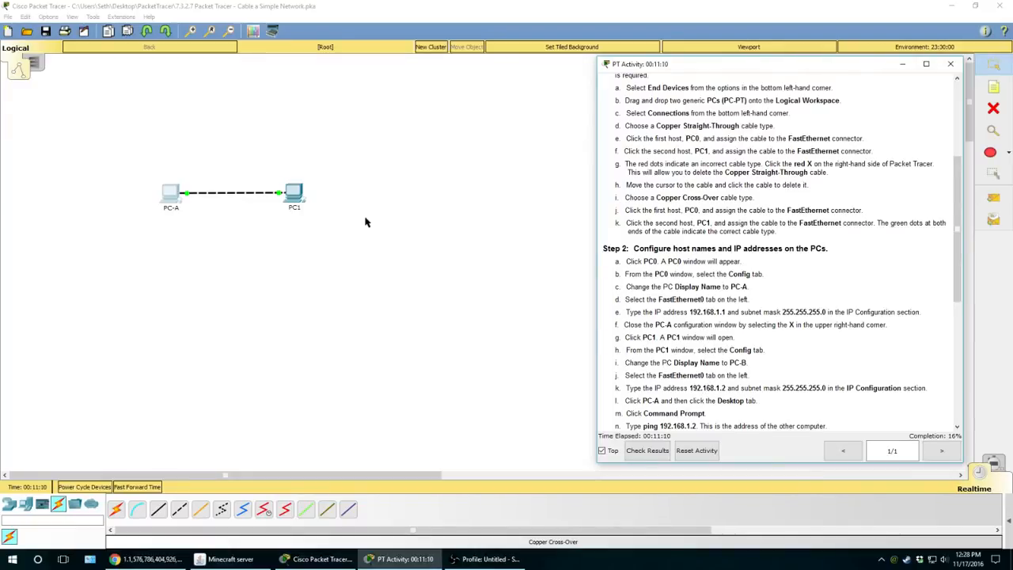
left_click(291, 198)
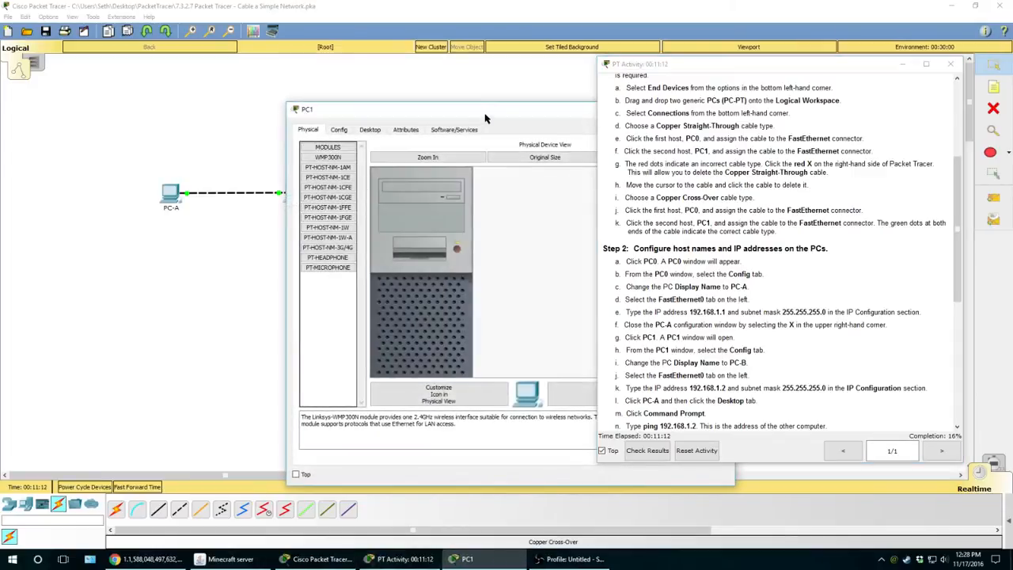
left_click_drag(485, 118, 356, 99)
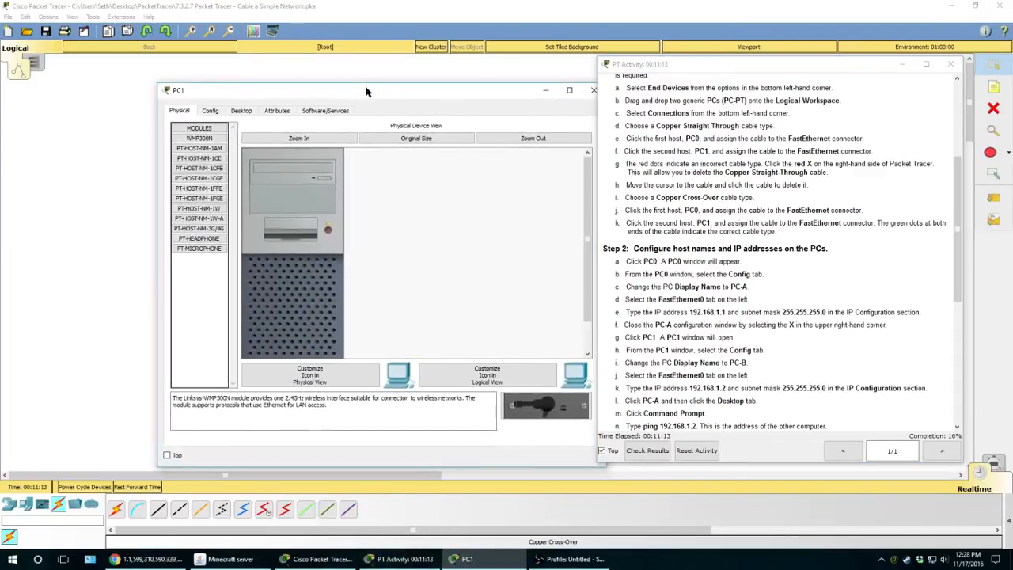
left_click(211, 111)
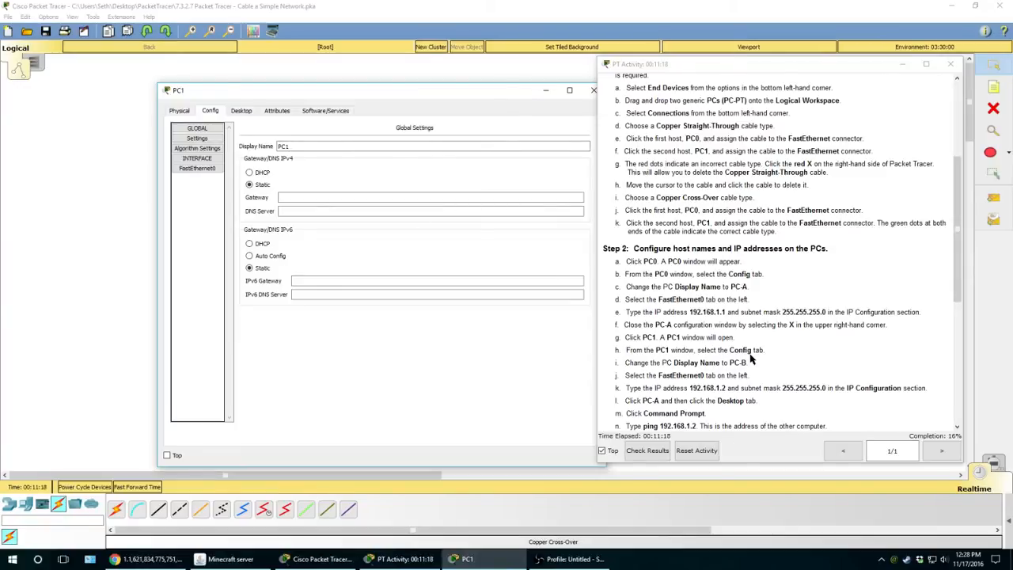
left_click(311, 147)
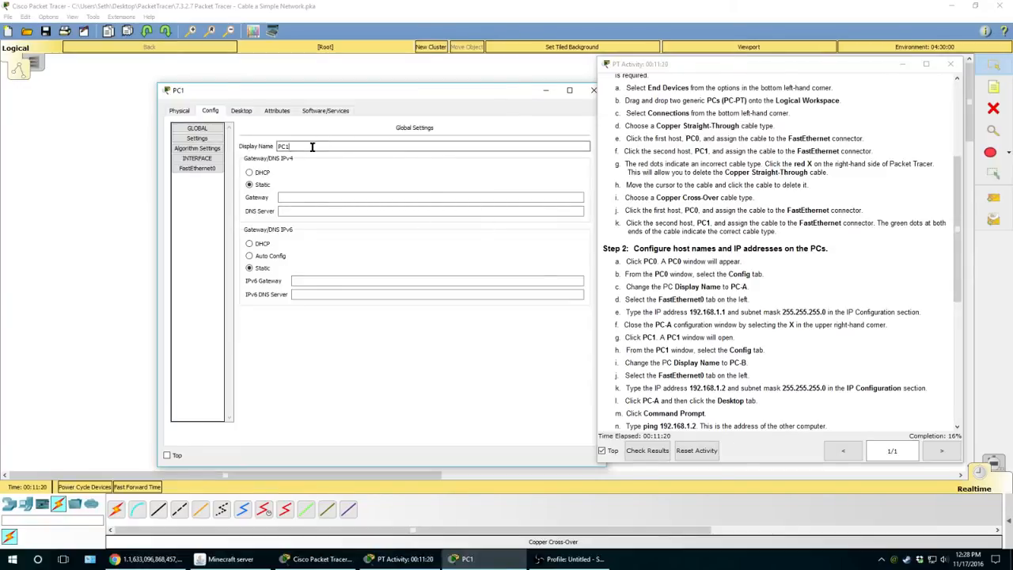
type("-")
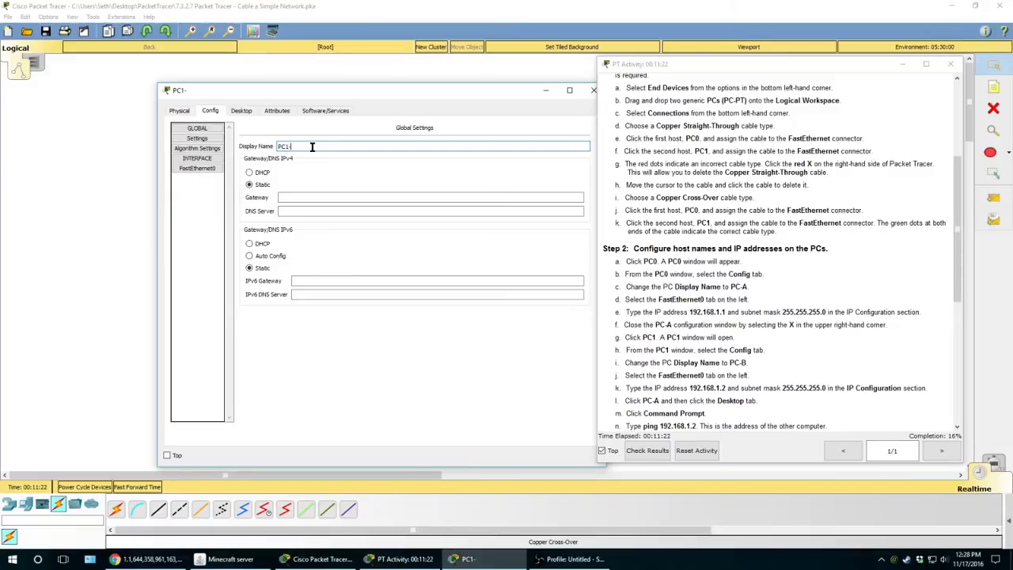
type("B")
- Give PC1-B's FastEthernet0 interface the IP address 192.168.1.2 with subnet mask 255.255.255.0
left_click(199, 173)
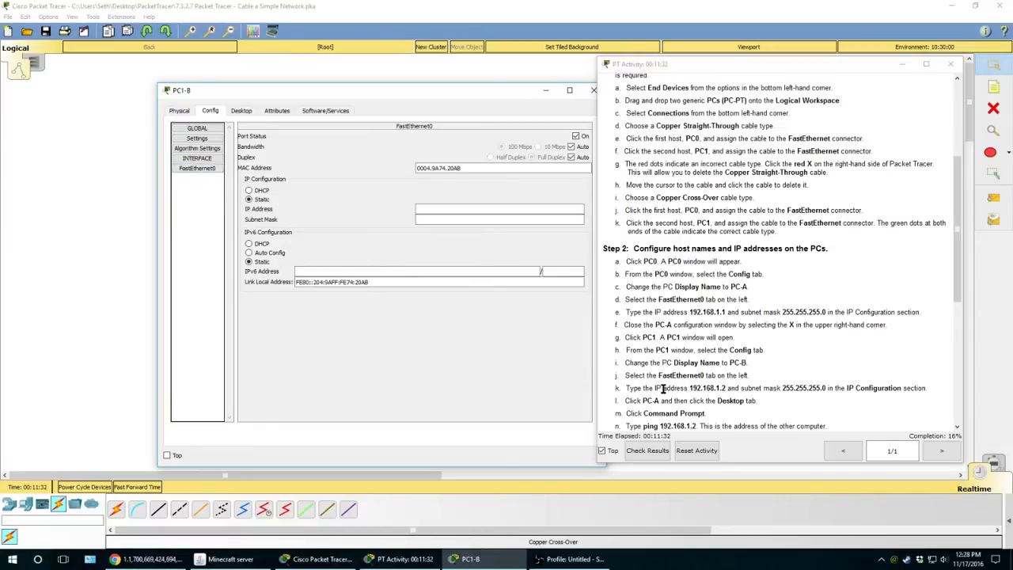
left_click_drag(690, 388, 727, 388)
key("ctrl+c")
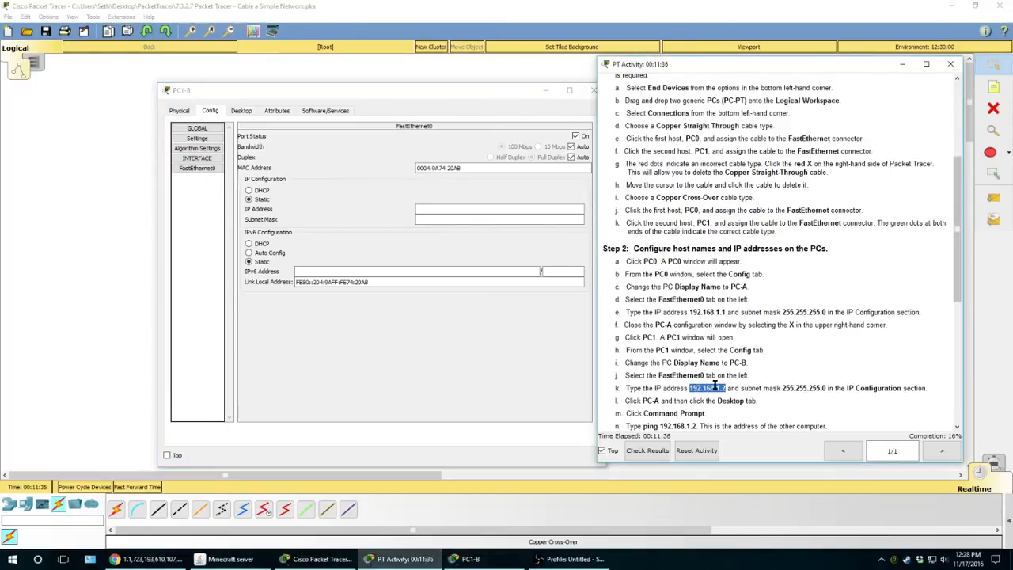
left_click(481, 207)
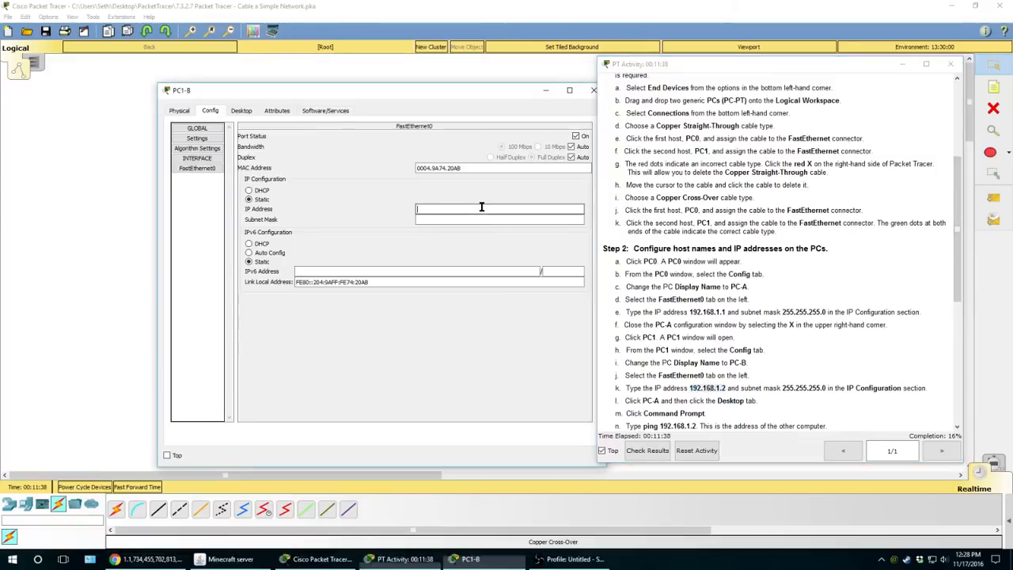
key("ctrl+v")
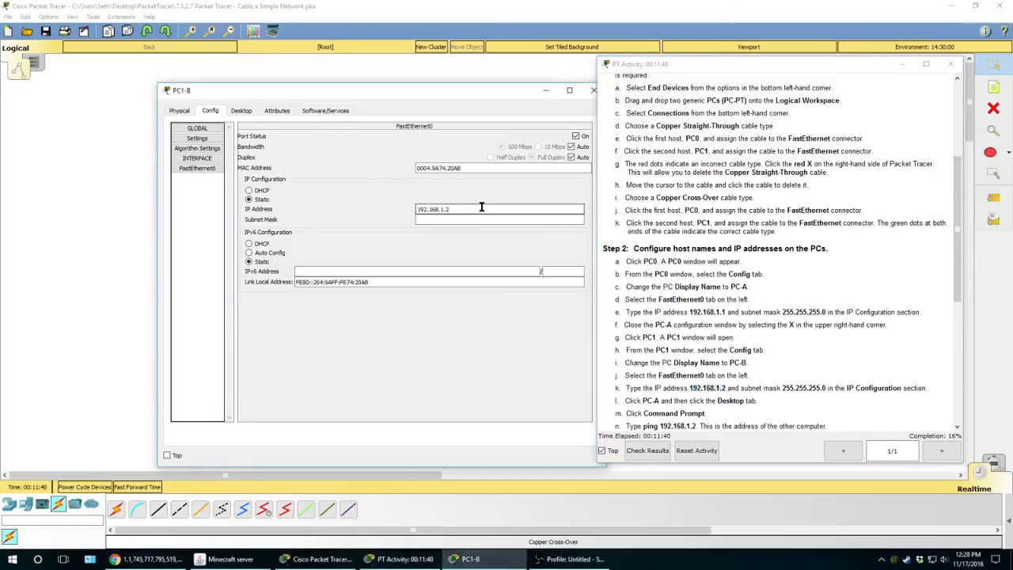
key("Tab")
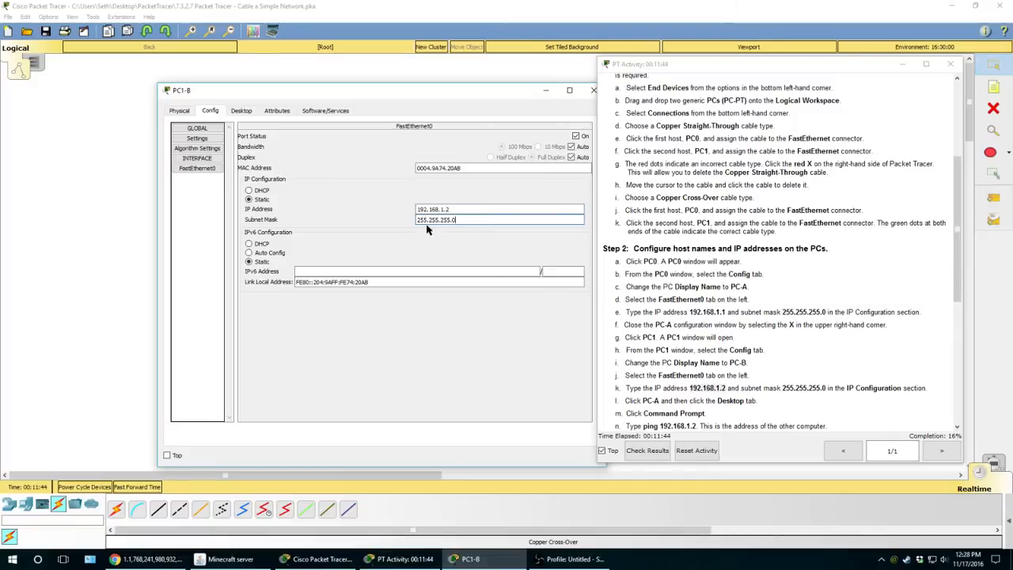
- Look through PC1-B's desktop applications, check the device labels in the workspace behind the window, and open PC1-B's Command Prompt
scroll(690, 385, "down", 1)
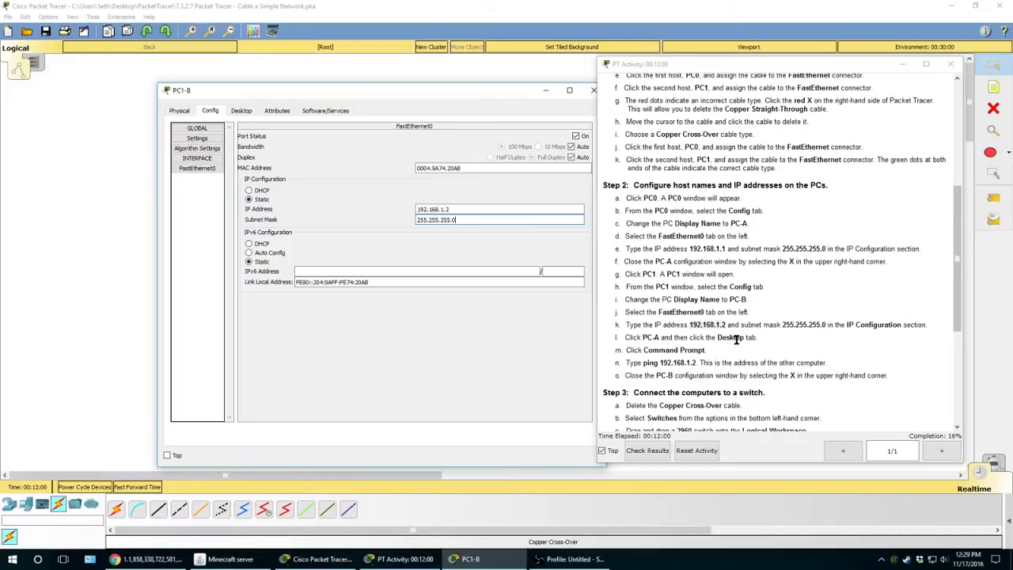
left_click(239, 111)
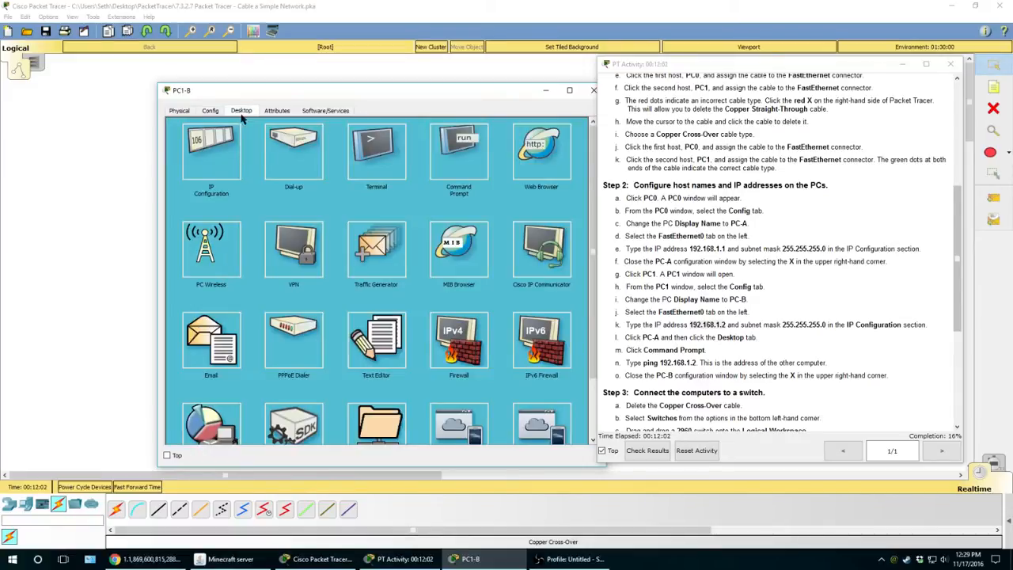
scroll(437, 204, "down", 2)
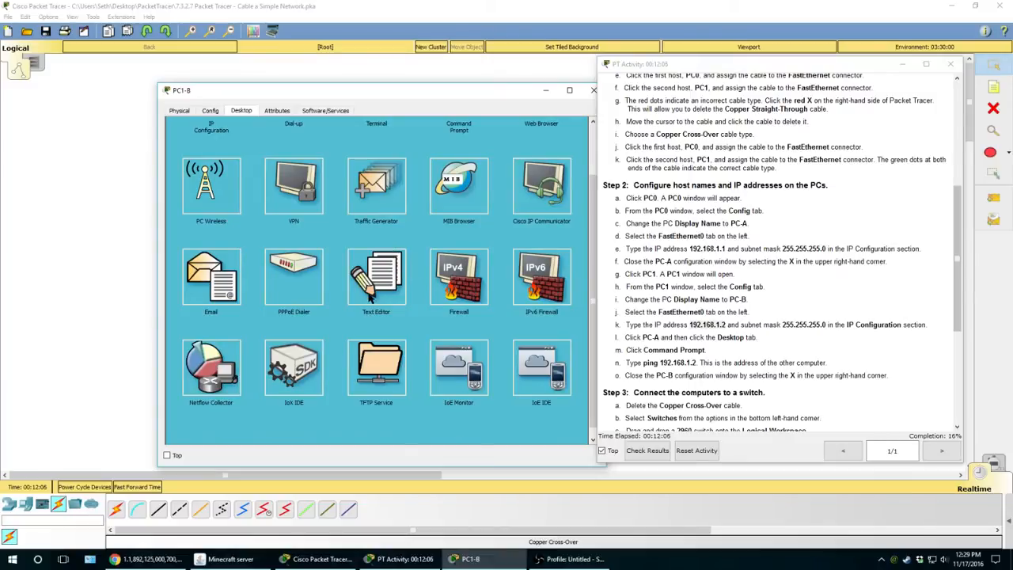
scroll(224, 274, "up", 2)
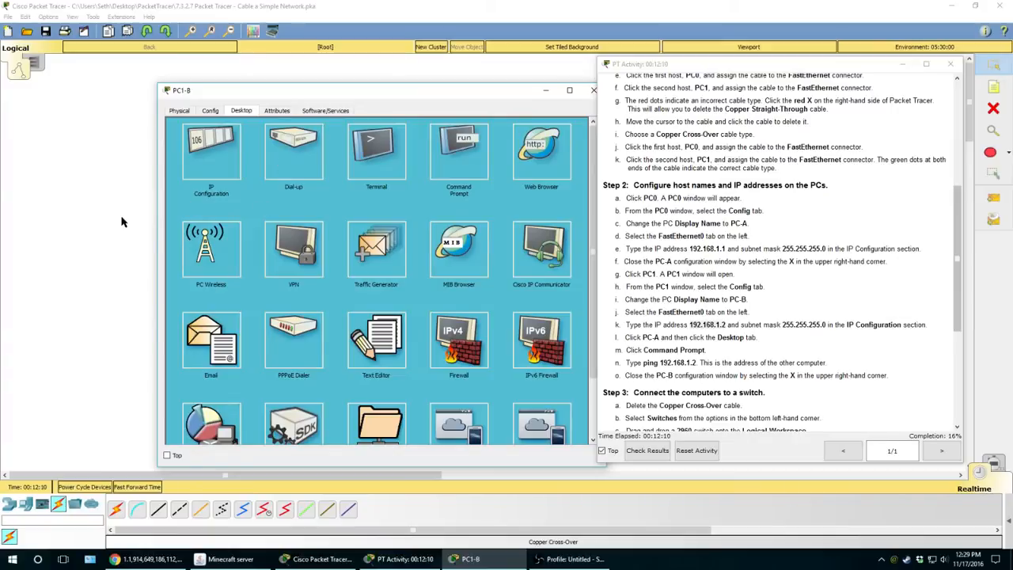
left_click_drag(512, 94, 418, 253)
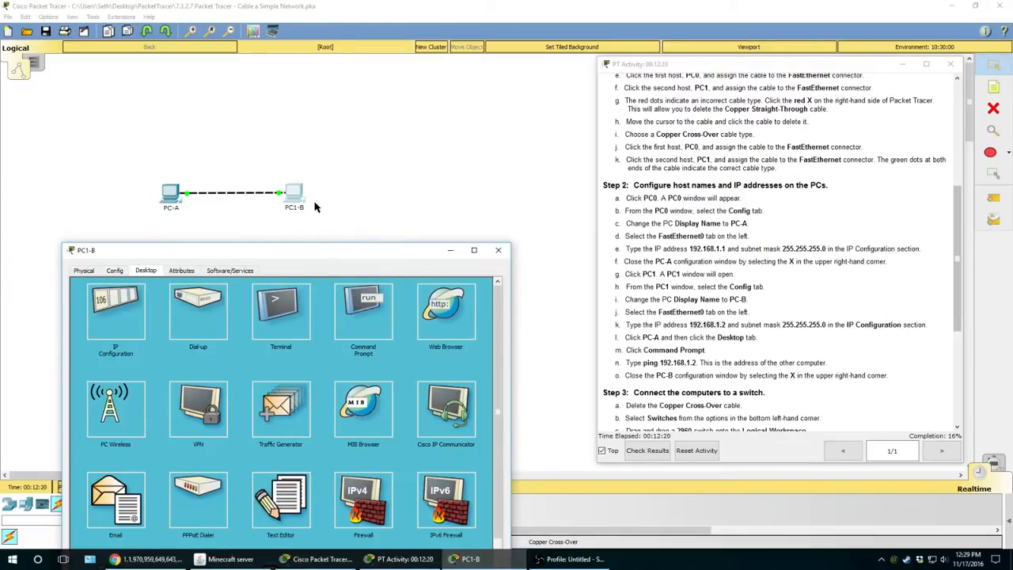
left_click_drag(331, 258, 429, 91)
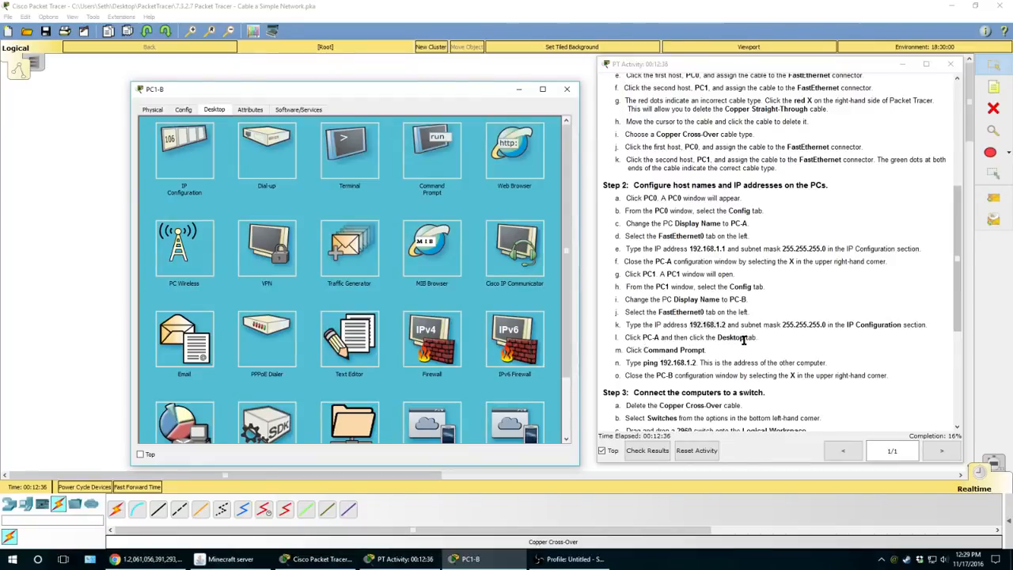
left_click(433, 156)
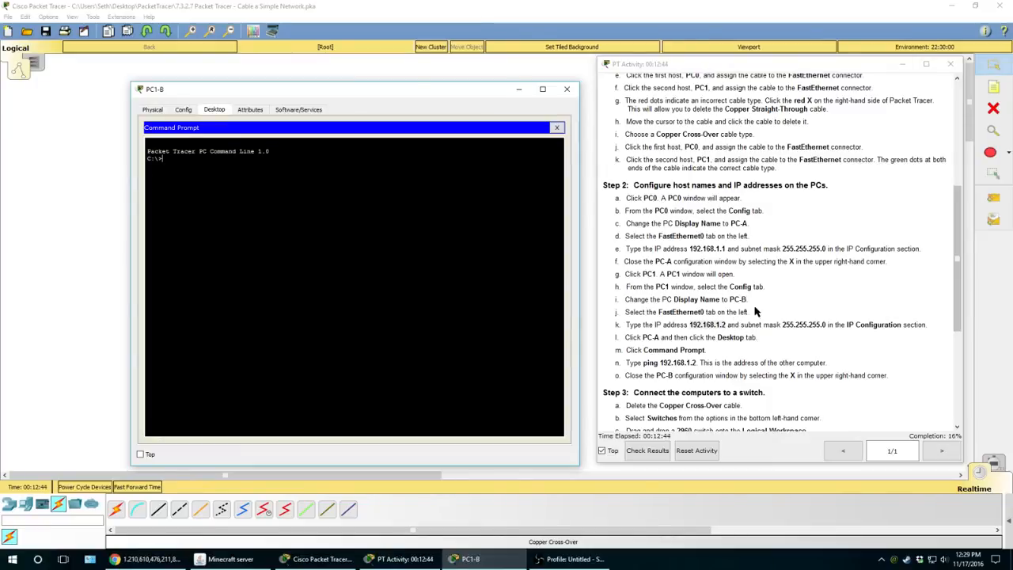
- Try to paste the ping command from the activity instructions into PC1-B's command prompt
left_click(743, 345)
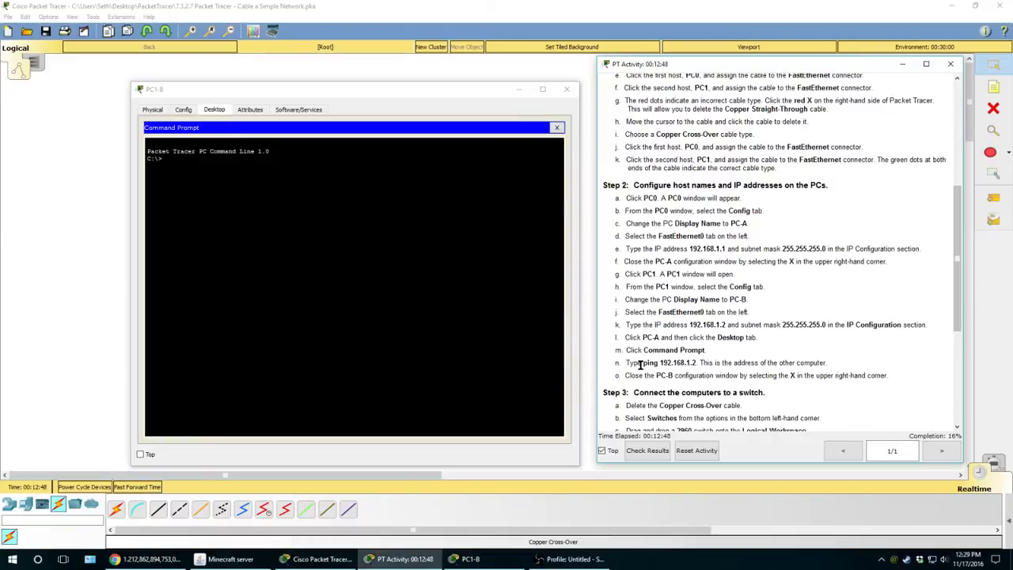
left_click_drag(643, 364, 696, 363)
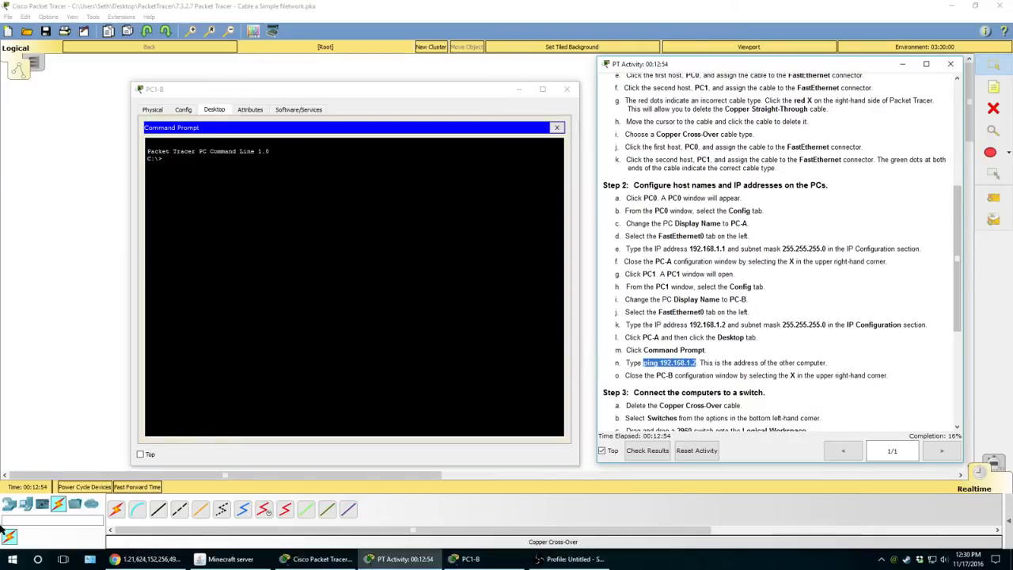
left_click(12, 558)
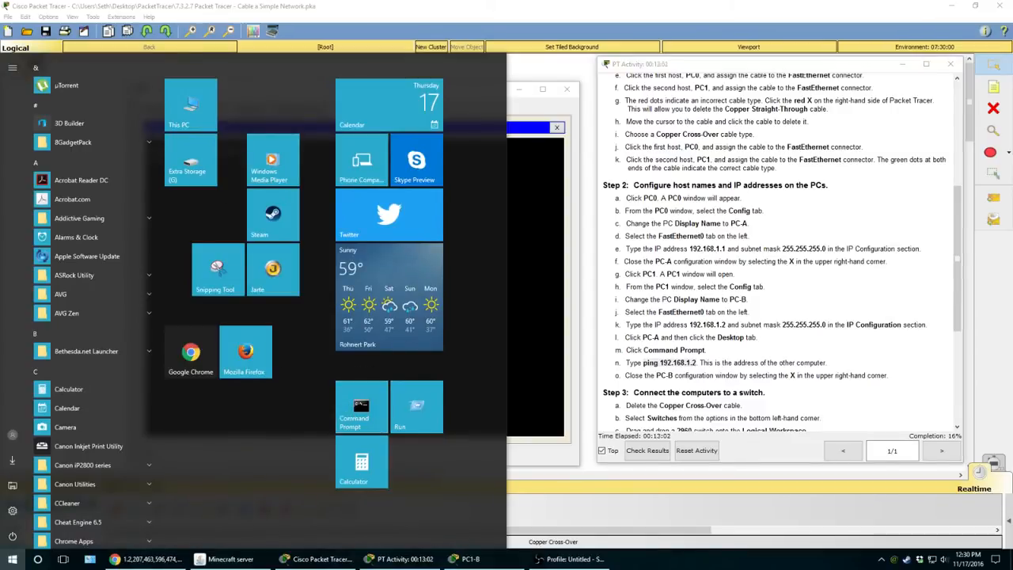
left_click(533, 348)
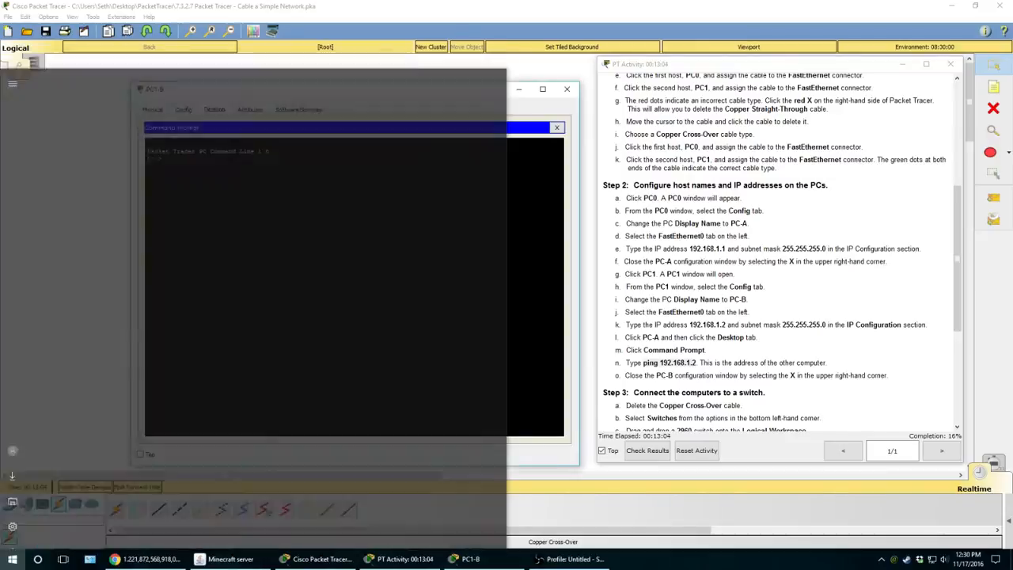
right_click(195, 187)
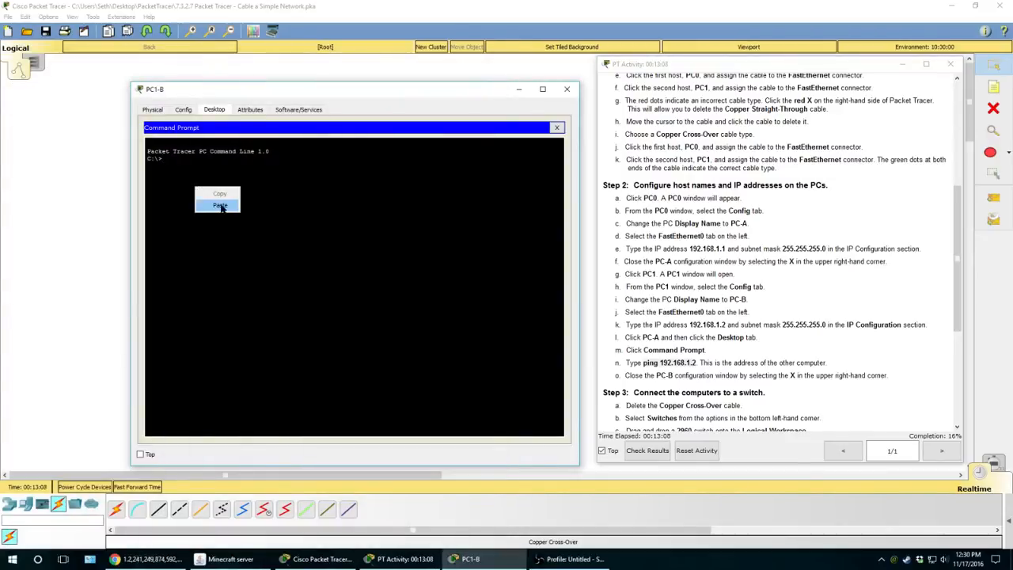
left_click(221, 206)
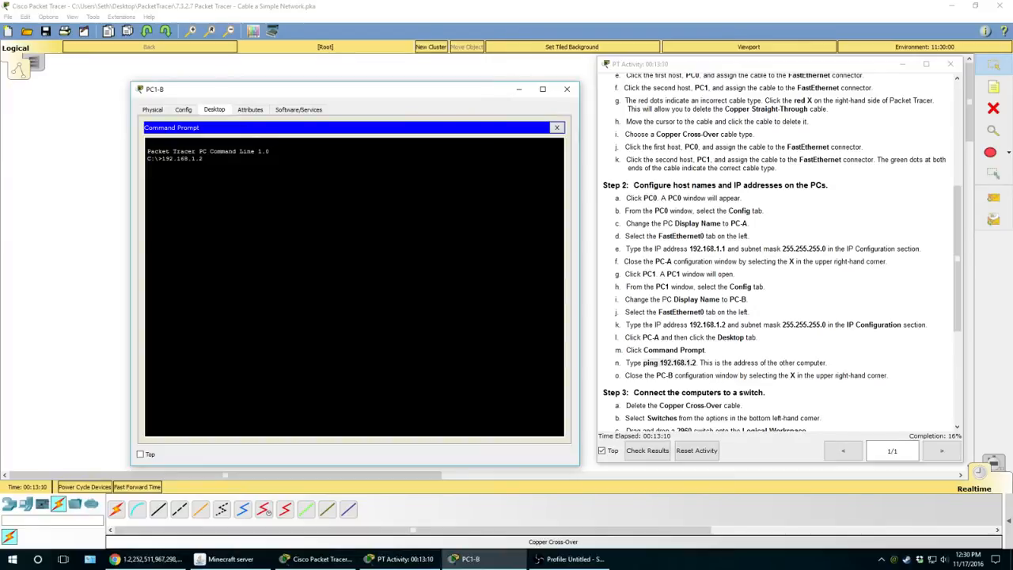
- Copy "ping 192.168.1.2" from the instructions, clear PC1-B's command line, and run the copied command there
left_click(668, 363)
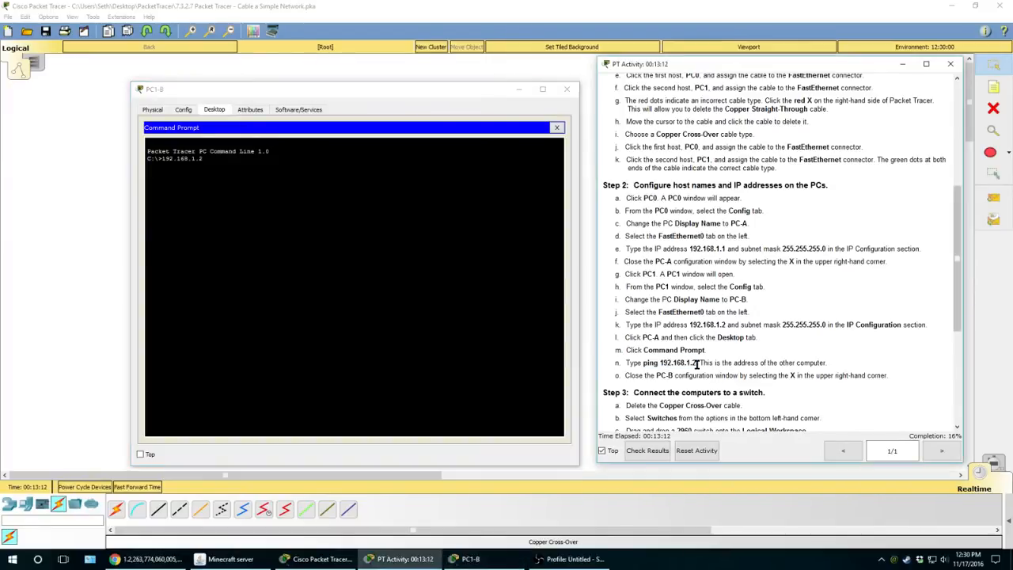
left_click_drag(696, 363, 644, 363)
key("ctrl+c")
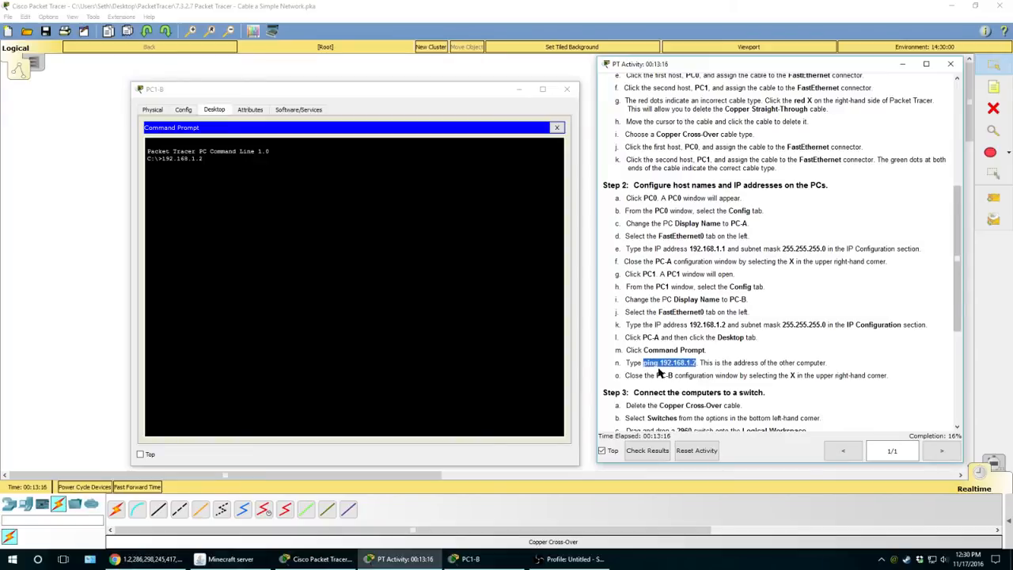
left_click(317, 198)
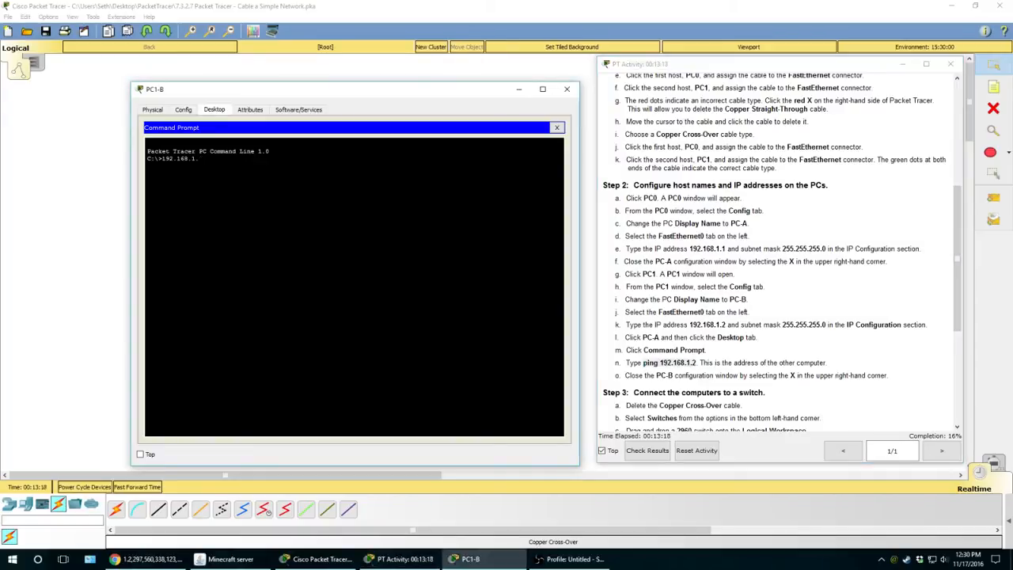
key("BackSpace")
key("BackSpace")
key("BackSpace")
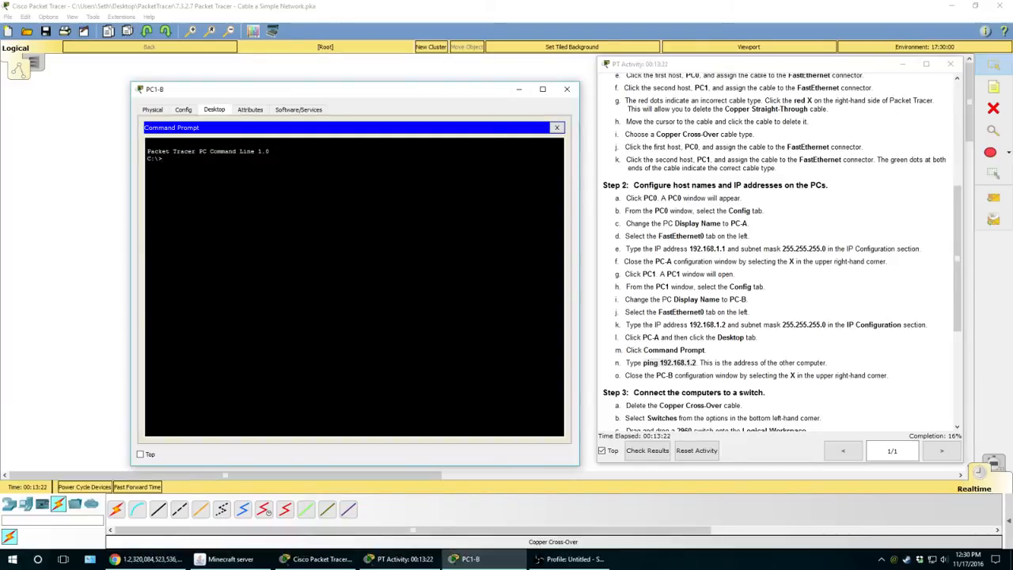
right_click(234, 171)
left_click(247, 191)
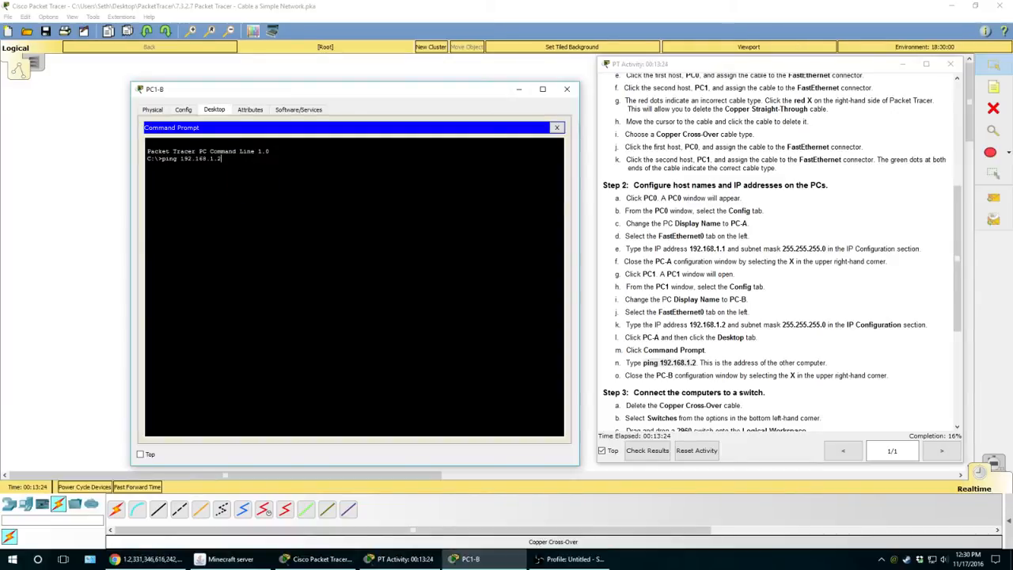
key("Return")
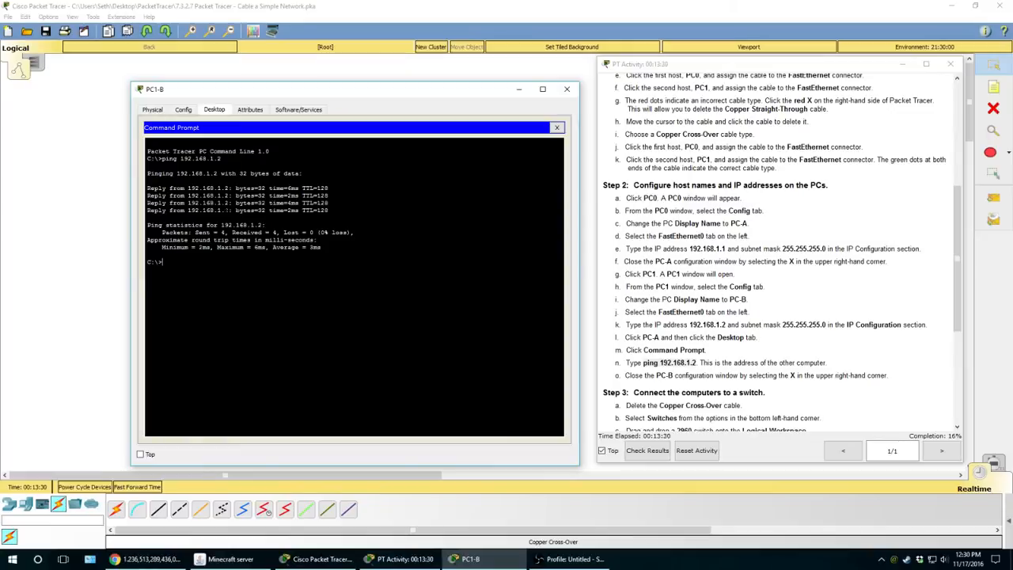
- Compare the ping statistics with the two PCs in the workspace, check the packet loss, and close PC1-B's device window
left_click(744, 371)
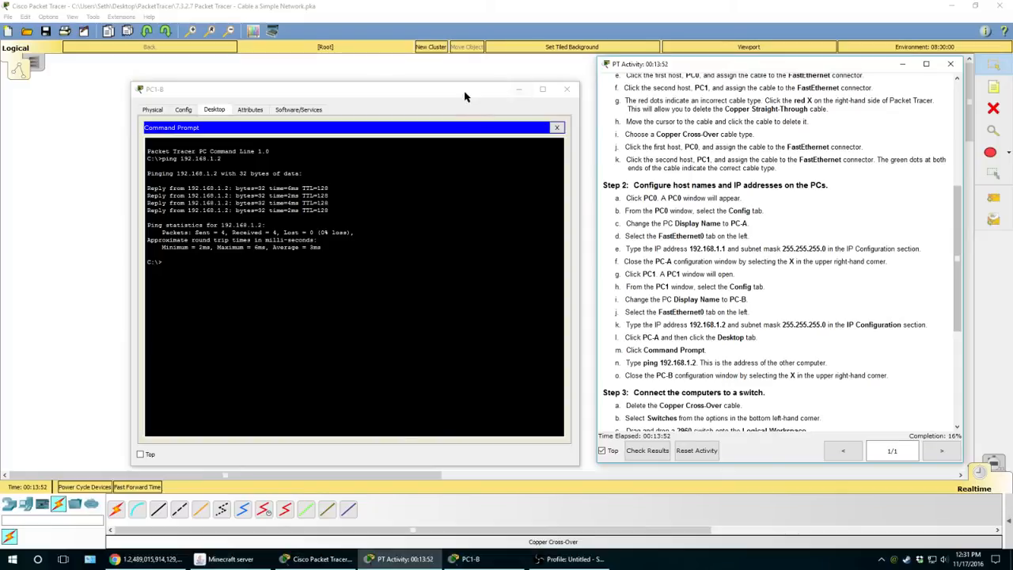
left_click_drag(465, 96, 433, 249)
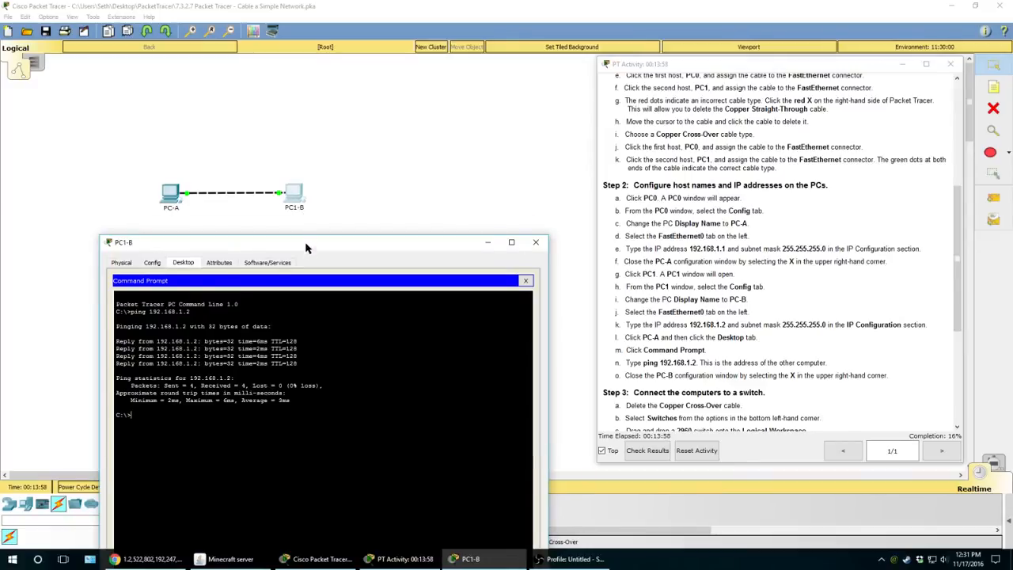
left_click_drag(306, 248, 332, 107)
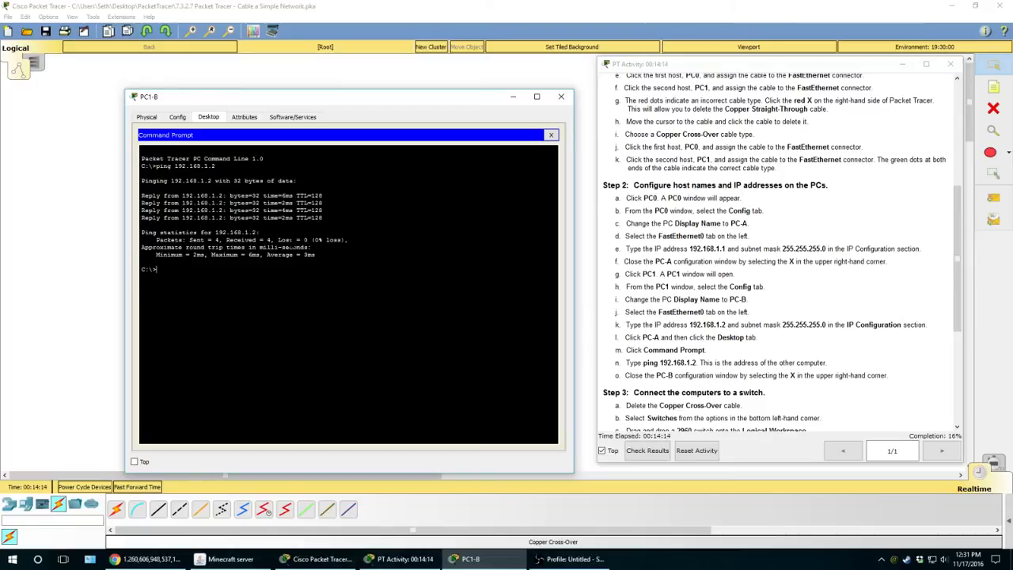
left_click_drag(304, 239, 348, 239)
left_click(346, 240)
left_click(560, 99)
- Read the Step 3 instructions and delete the Copper Cross-Over cable between PC-A and PC1-B
scroll(759, 351, "down", 3)
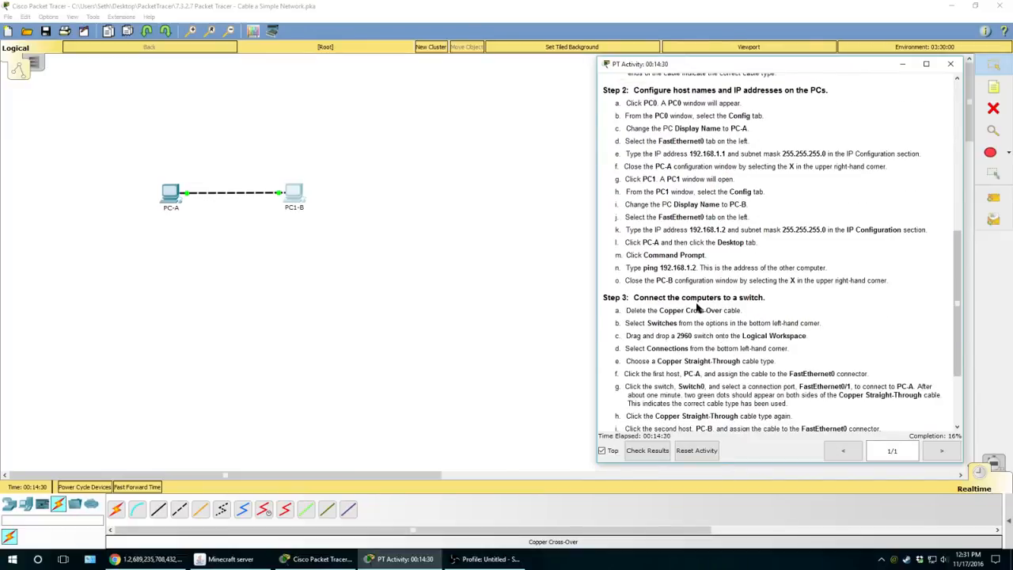
scroll(707, 310, "down", 2)
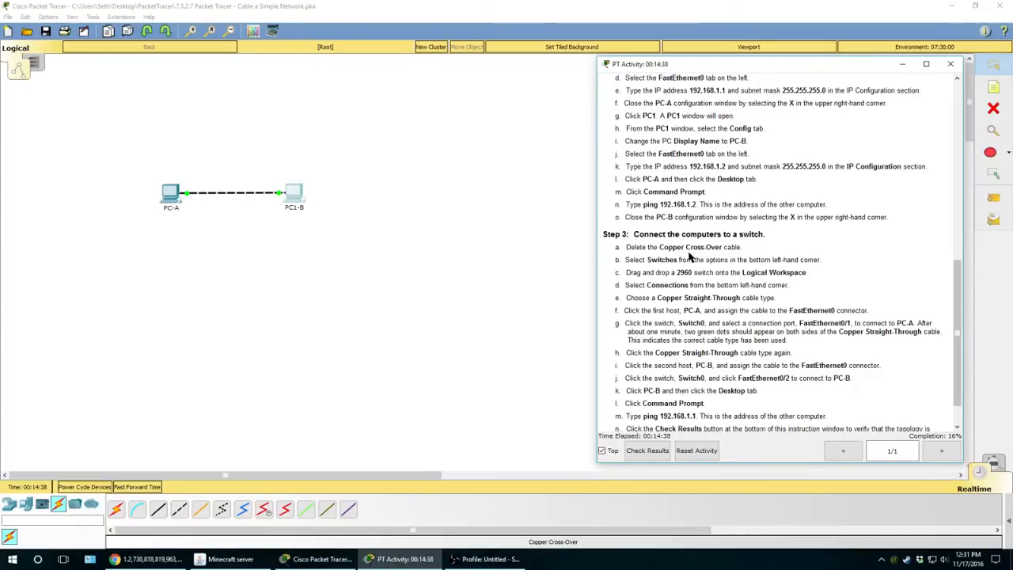
left_click(995, 112)
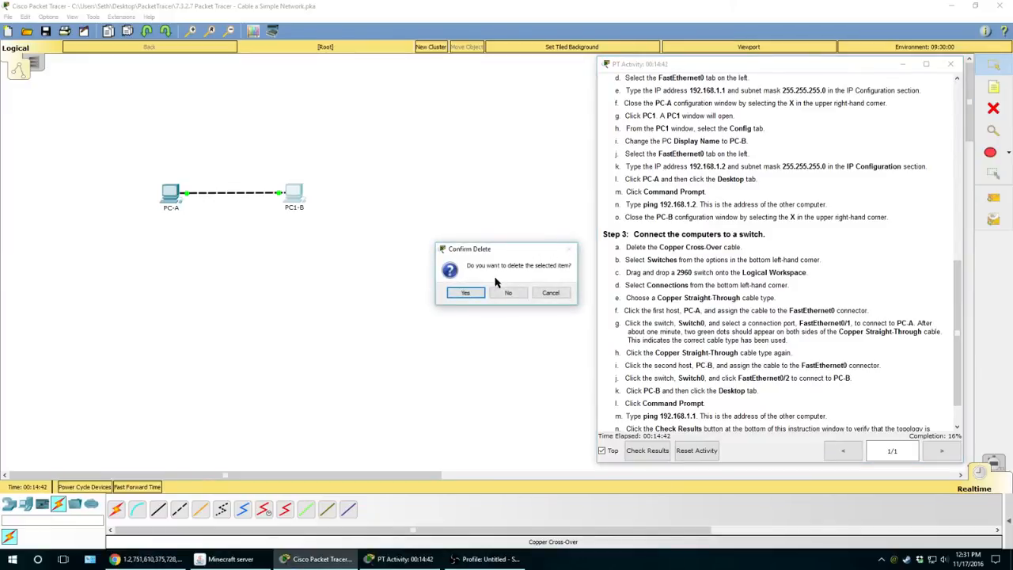
left_click(550, 293)
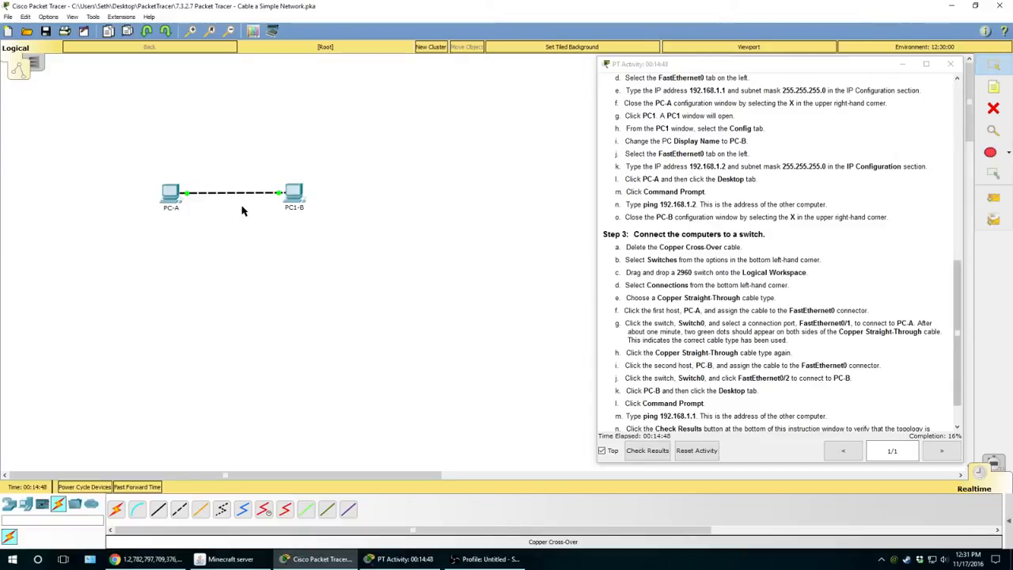
left_click(994, 108)
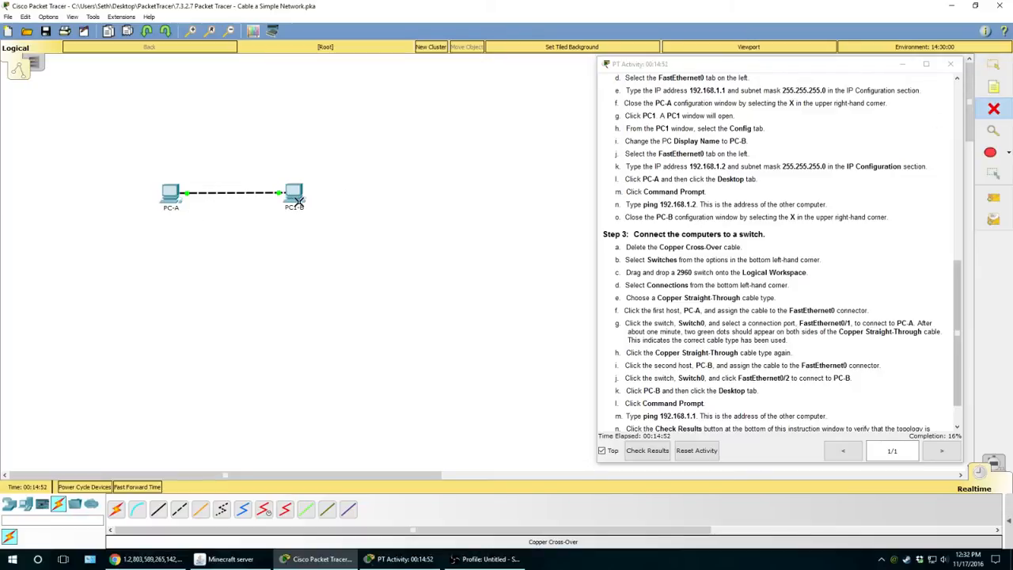
left_click(238, 193)
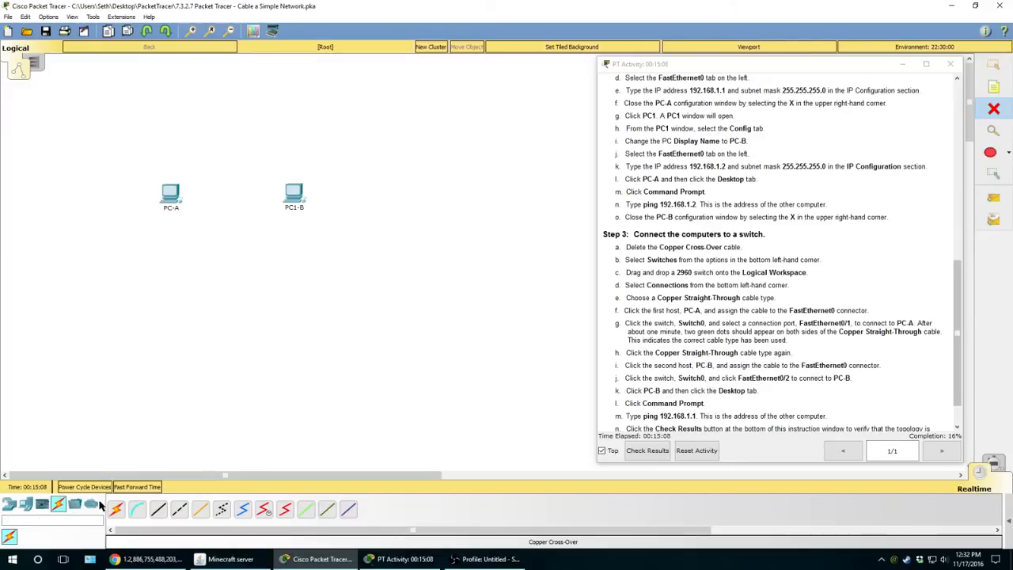
left_click(8, 505)
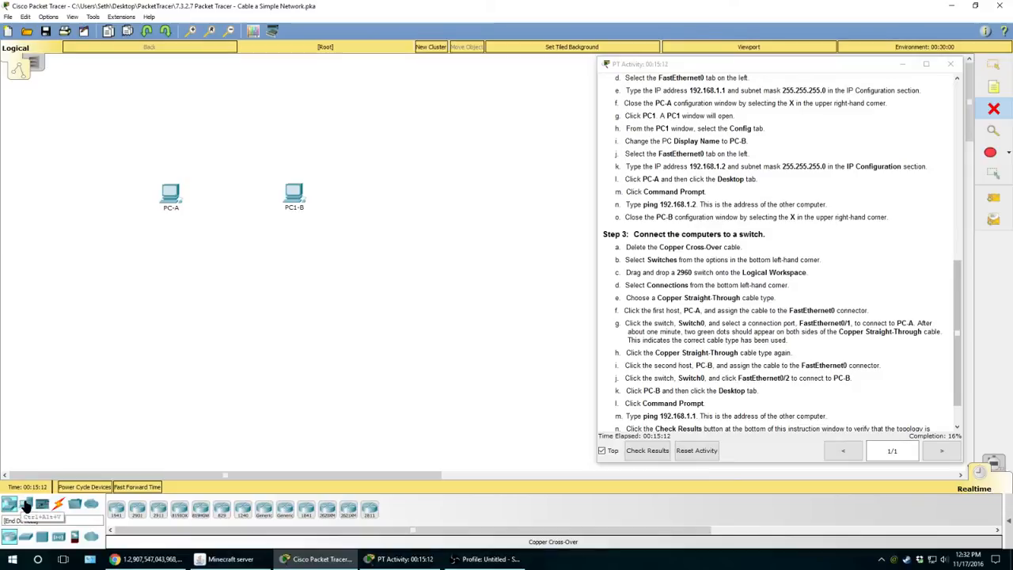
left_click(26, 506)
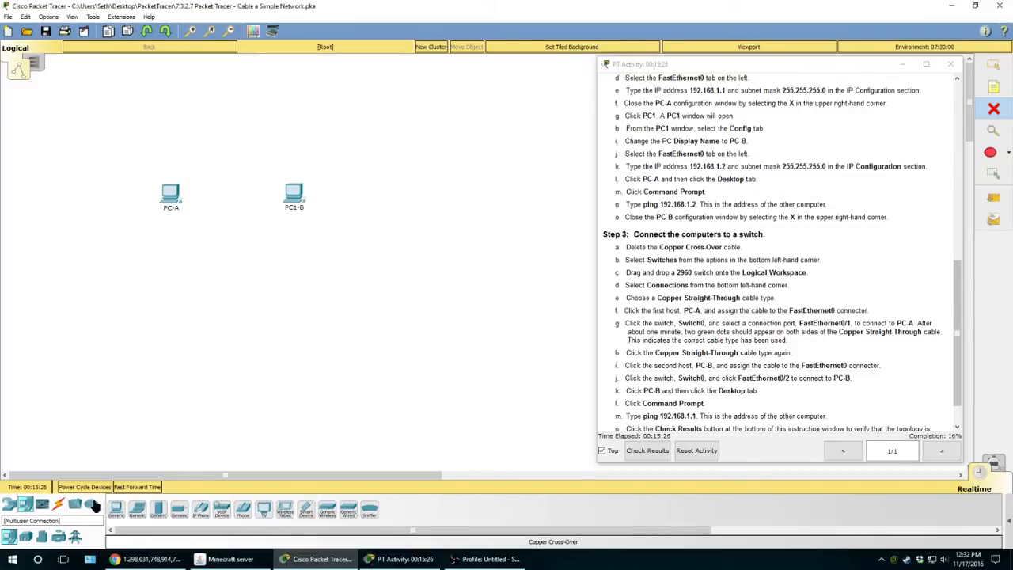
left_click(11, 506)
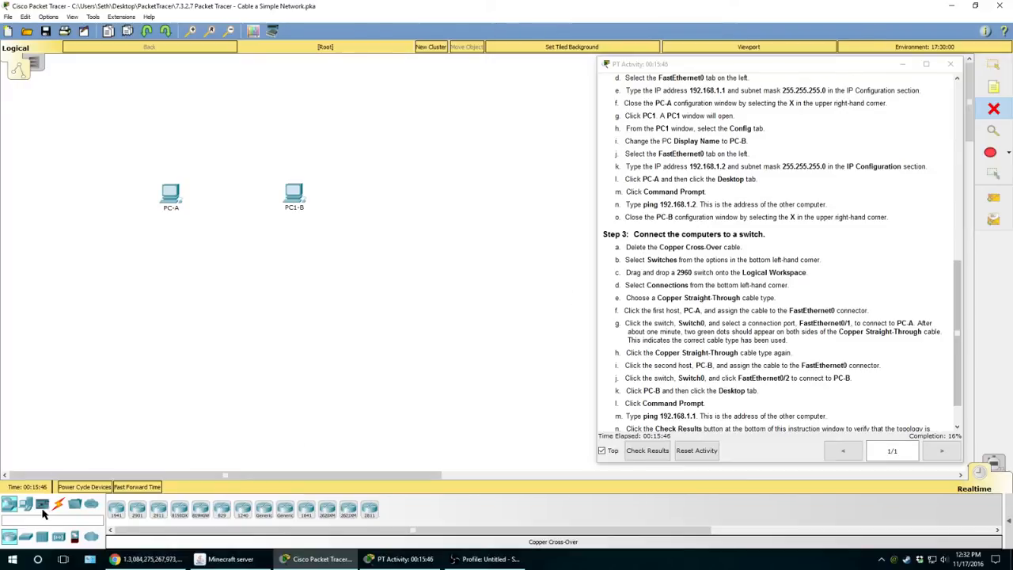
left_click(23, 506)
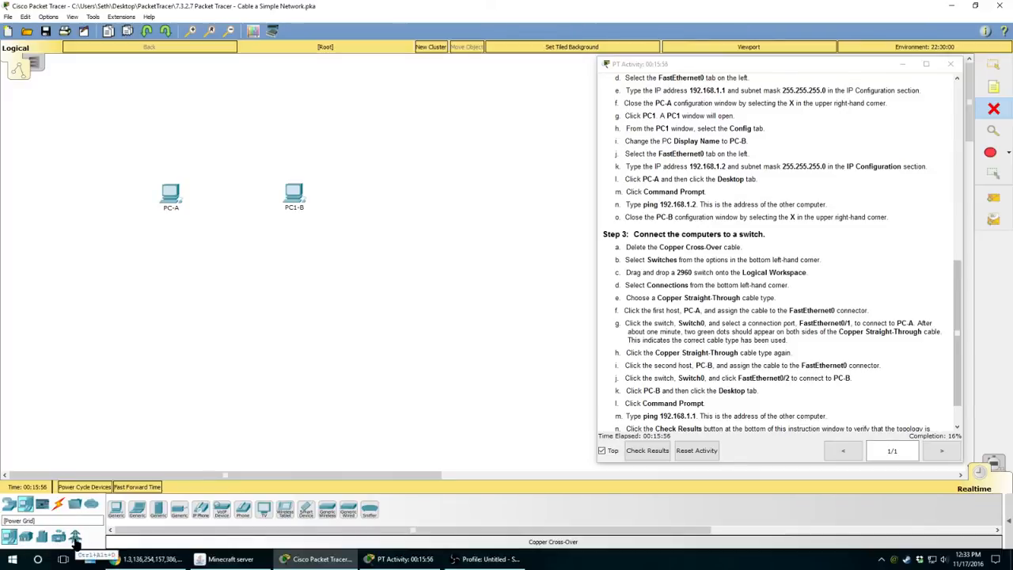
left_click(75, 505)
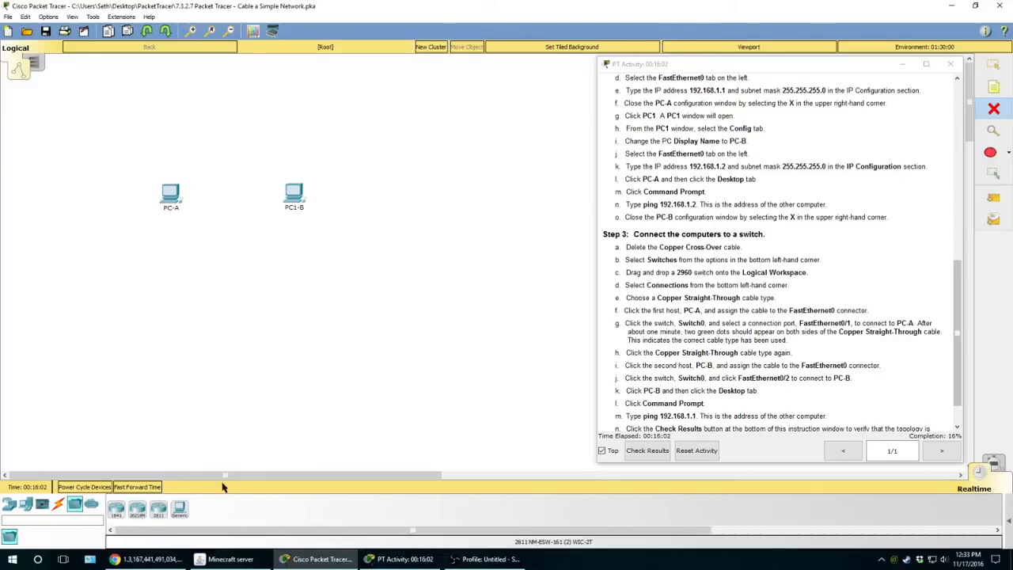
- Search the device list for 2960 and place that switch in the workspace between PC-A and PC1-B
left_click(55, 520)
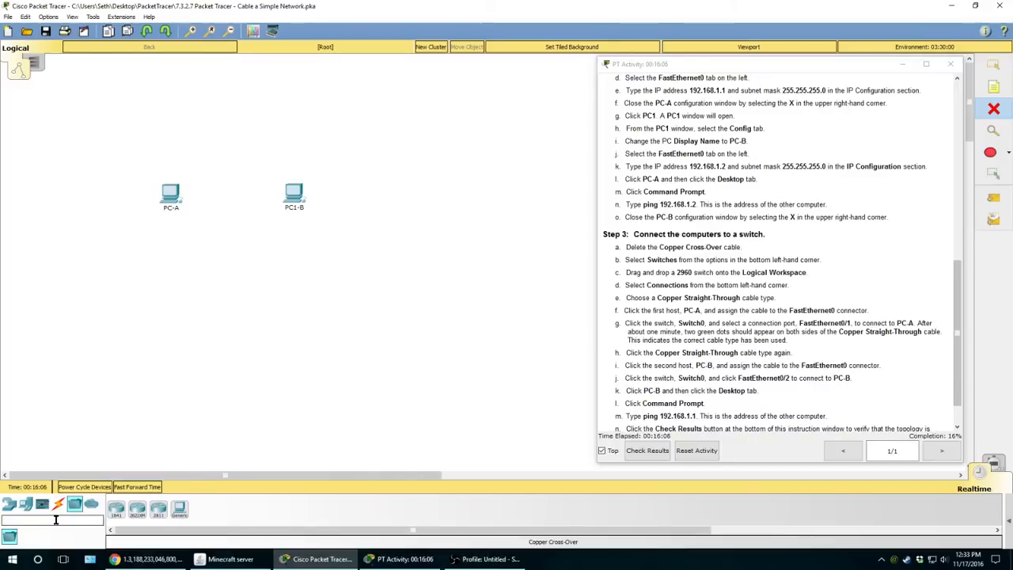
type("29")
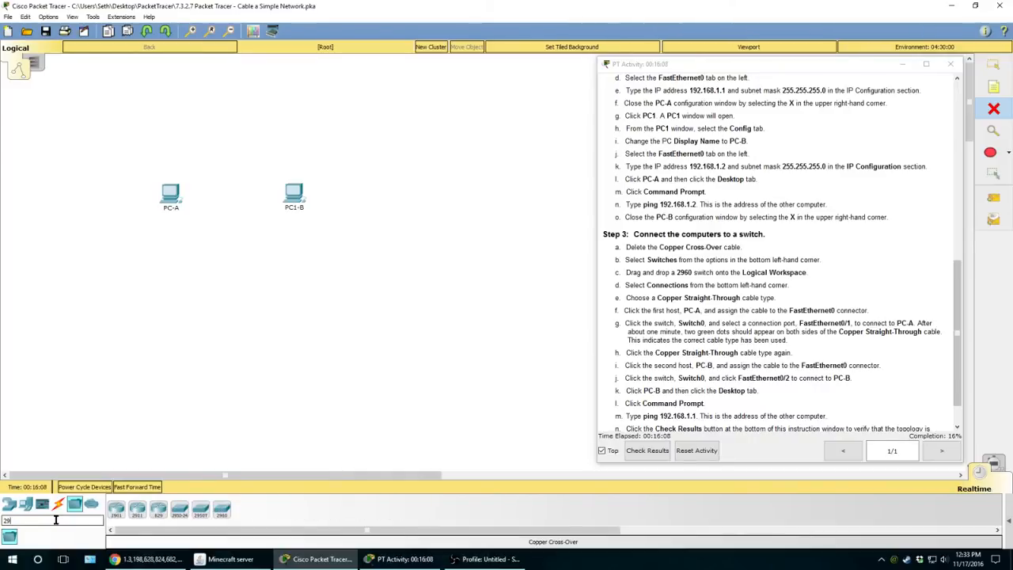
type("60")
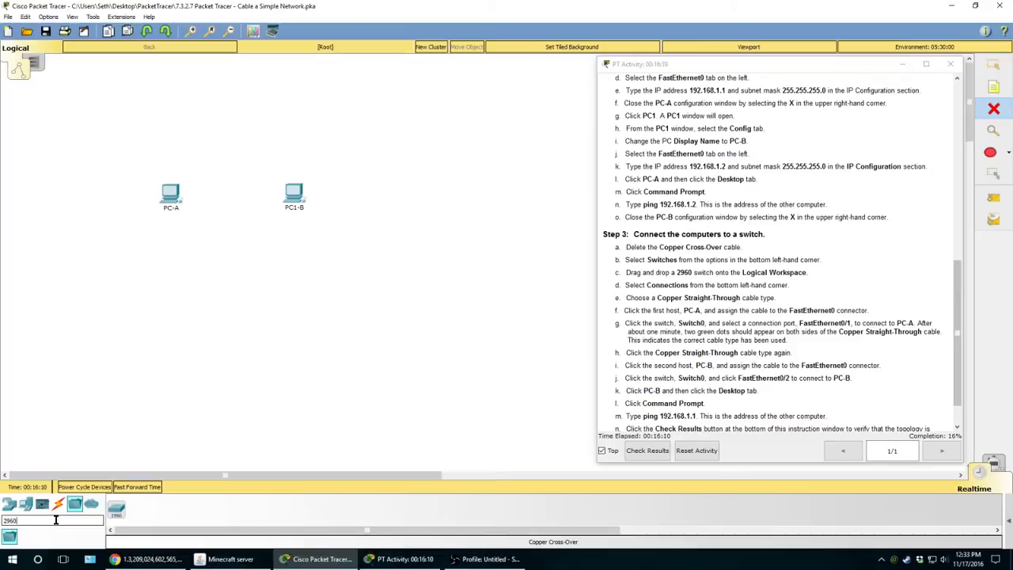
left_click(117, 512)
left_click_drag(118, 513, 234, 212)
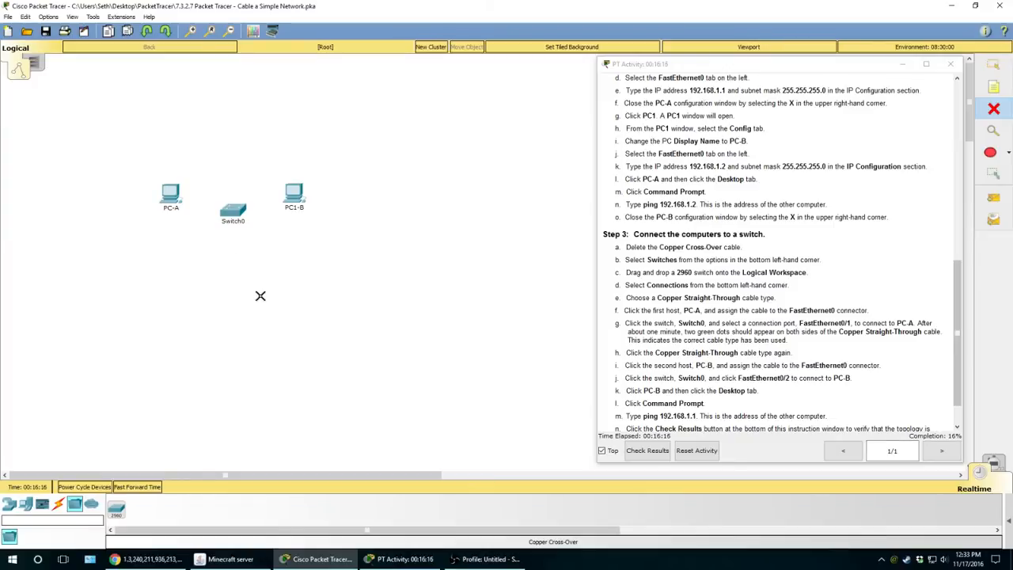
- Display the switches among the network devices and view the remaining Step 3 instructions
left_click(11, 506)
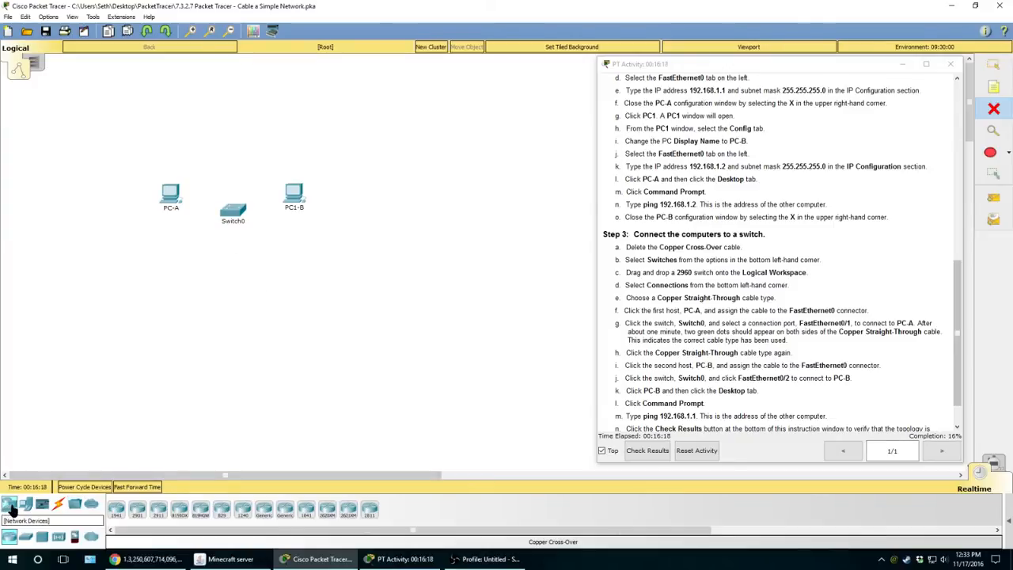
left_click(25, 538)
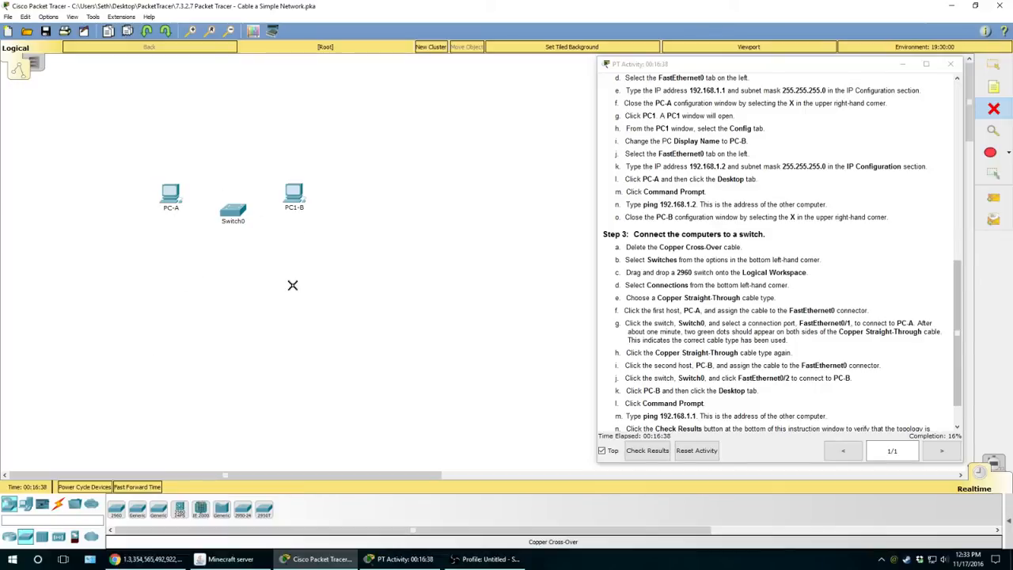
scroll(788, 320, "down", 1)
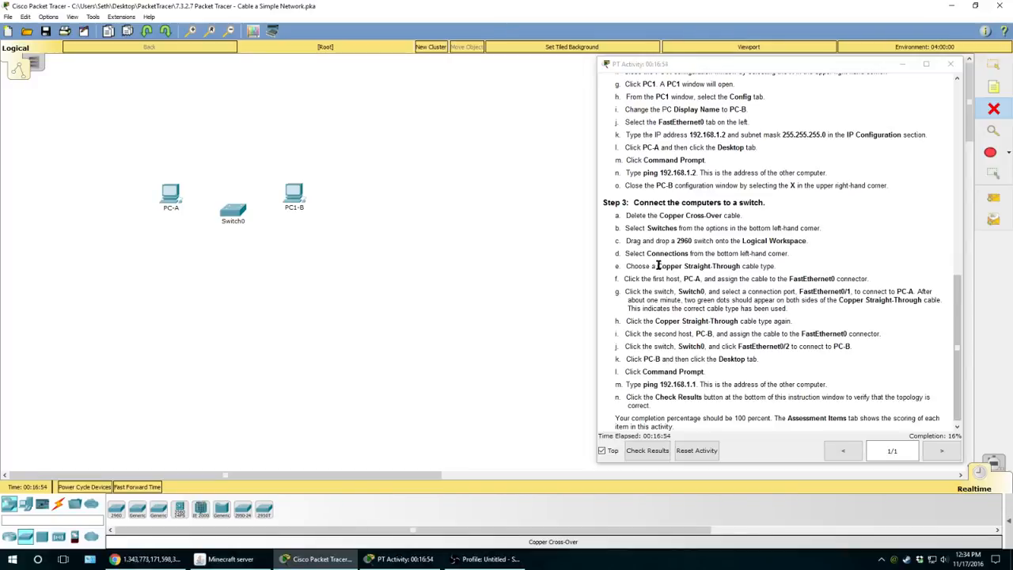
- Show the available connection types and compare the Copper Straight-Through and Copper Cross-Over instructions in Steps 1 and 3
left_click(58, 505)
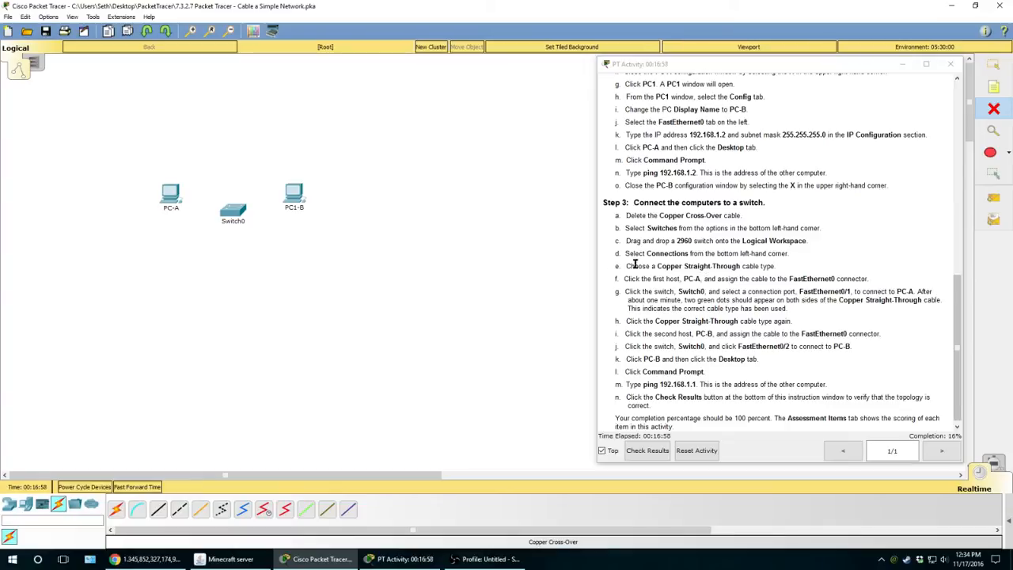
left_click_drag(659, 266, 743, 266)
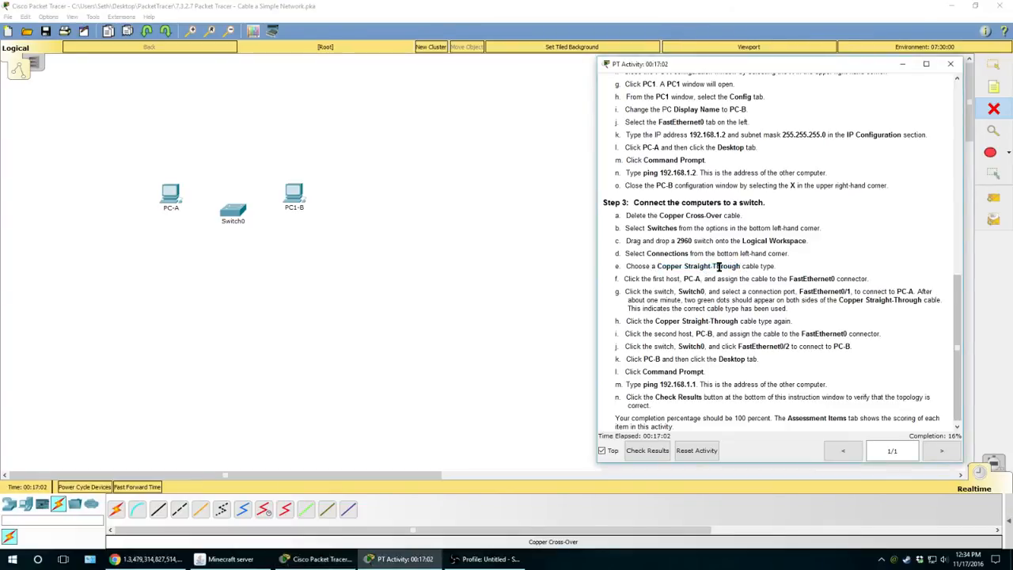
scroll(744, 266, "up", 4)
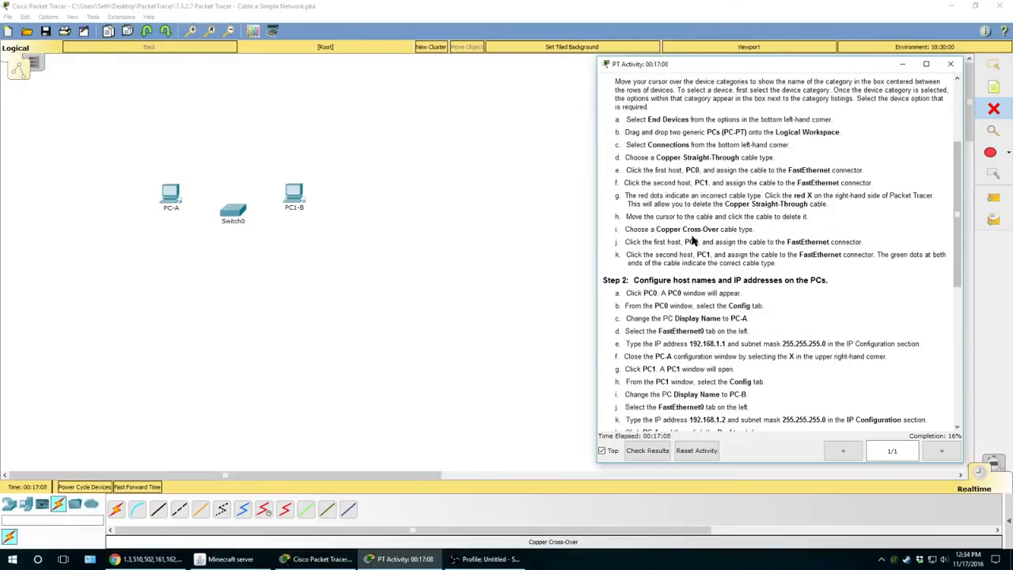
left_click_drag(750, 203, 772, 211)
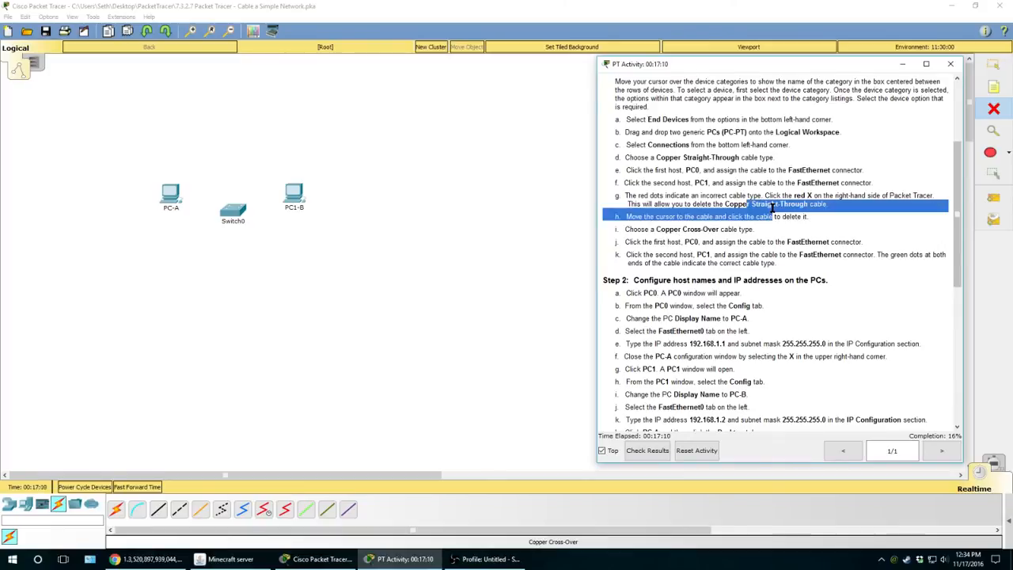
left_click(744, 205)
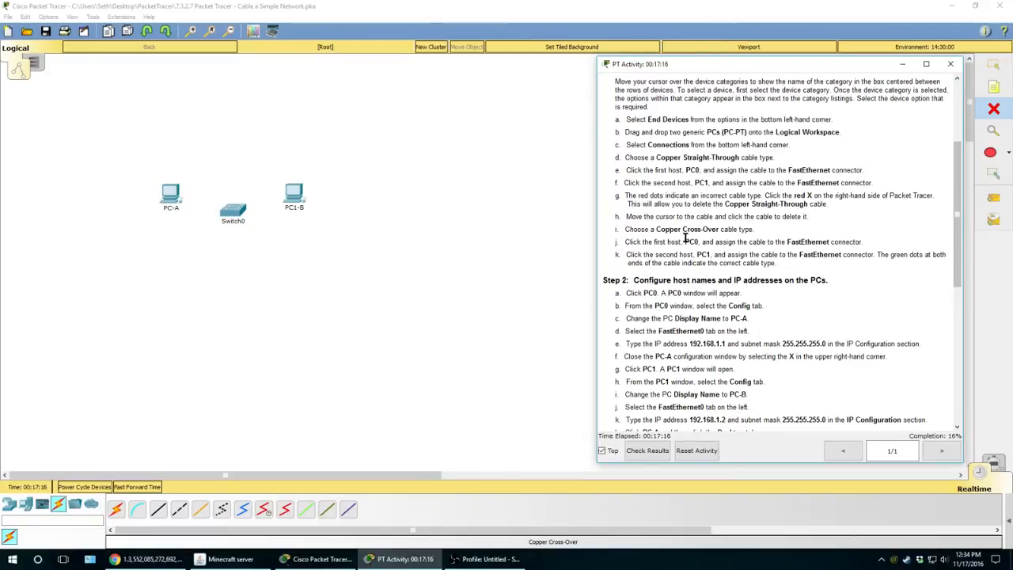
left_click_drag(666, 229, 711, 229)
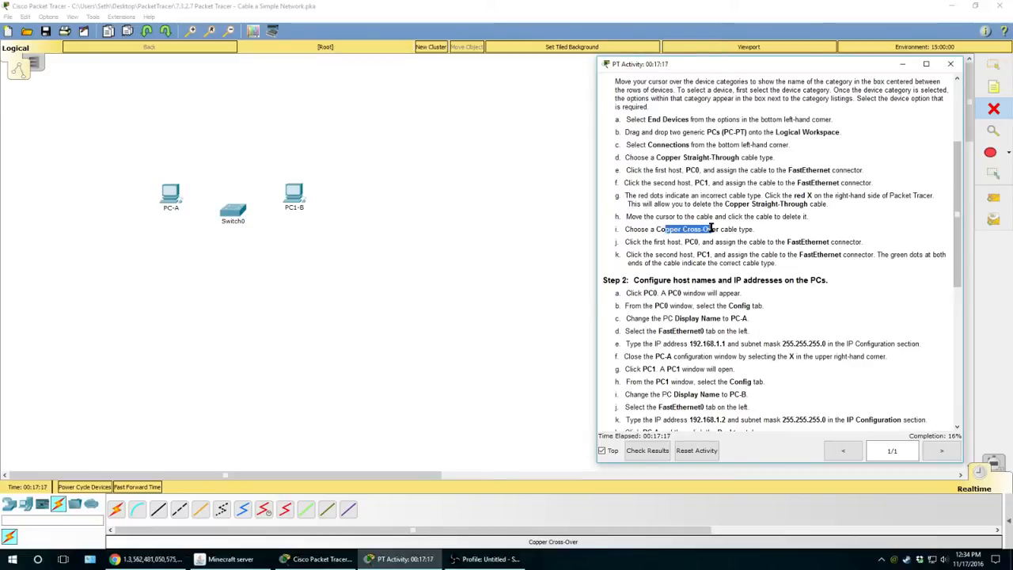
left_click(667, 230)
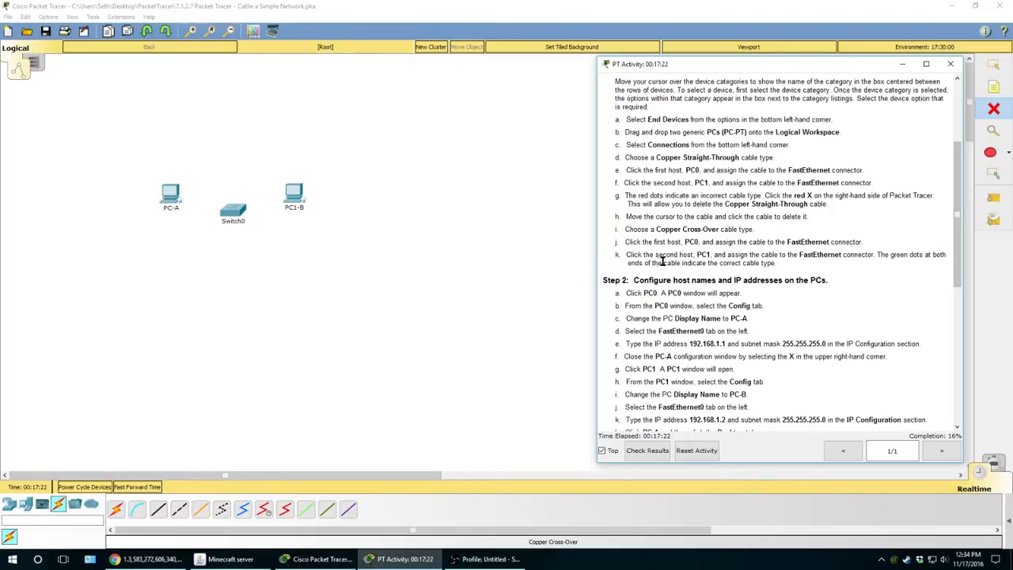
scroll(663, 262, "down", 4)
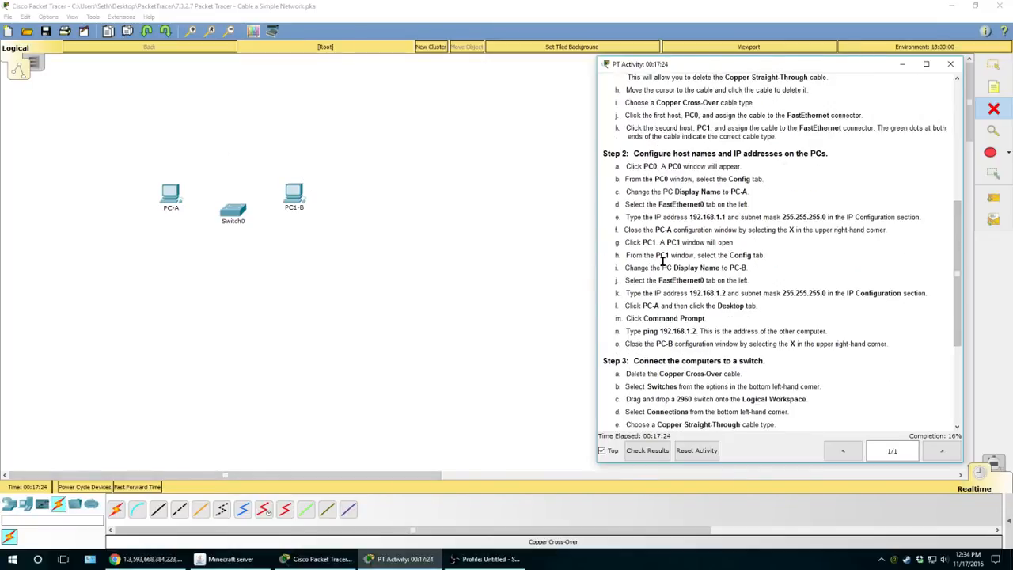
scroll(703, 293, "down", 5)
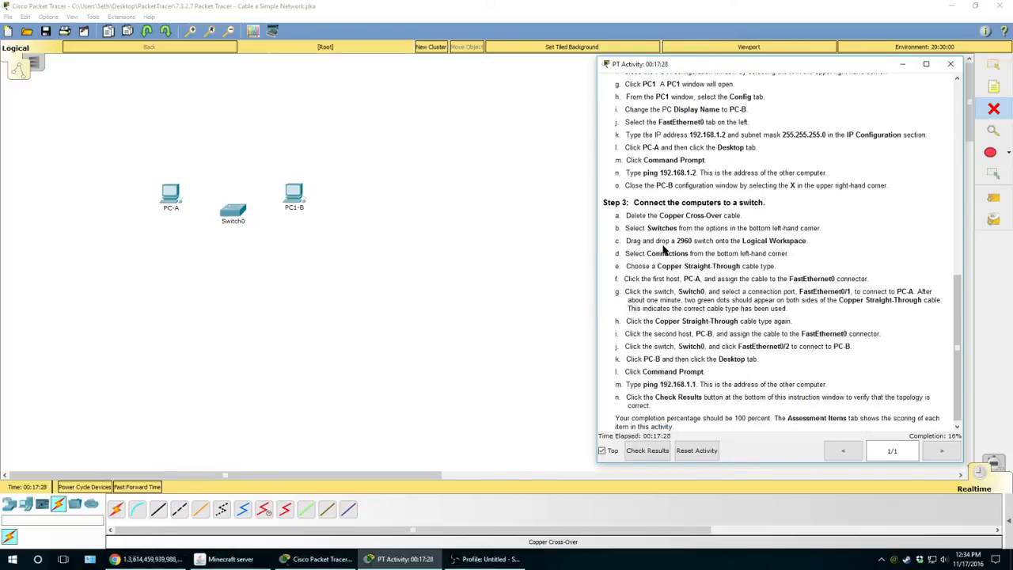
- Connect PC-A's FastEthernet0 port to Switch0's FastEthernet0/1 port with a Copper Straight-Through cable
left_click(181, 511)
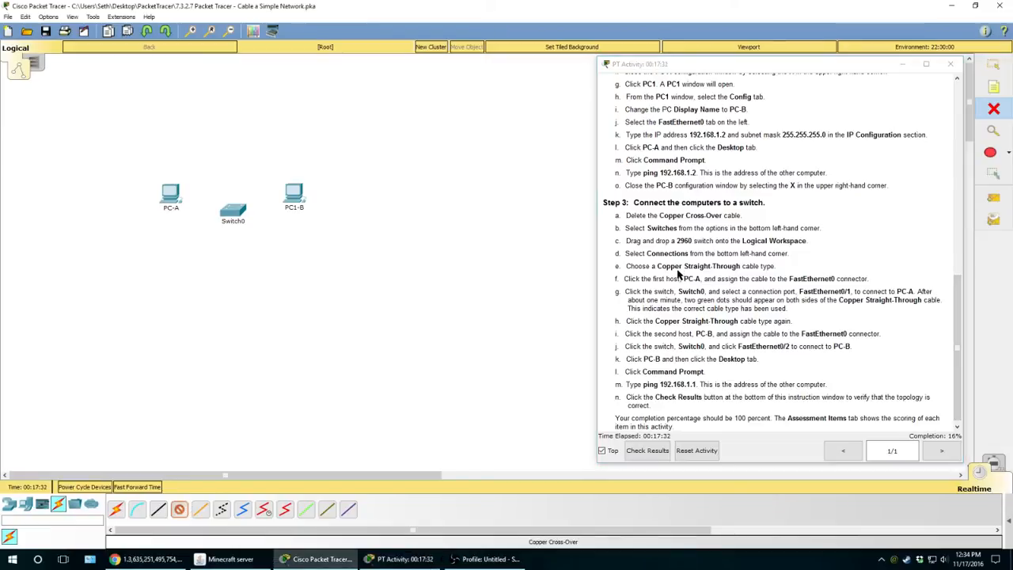
left_click(159, 510)
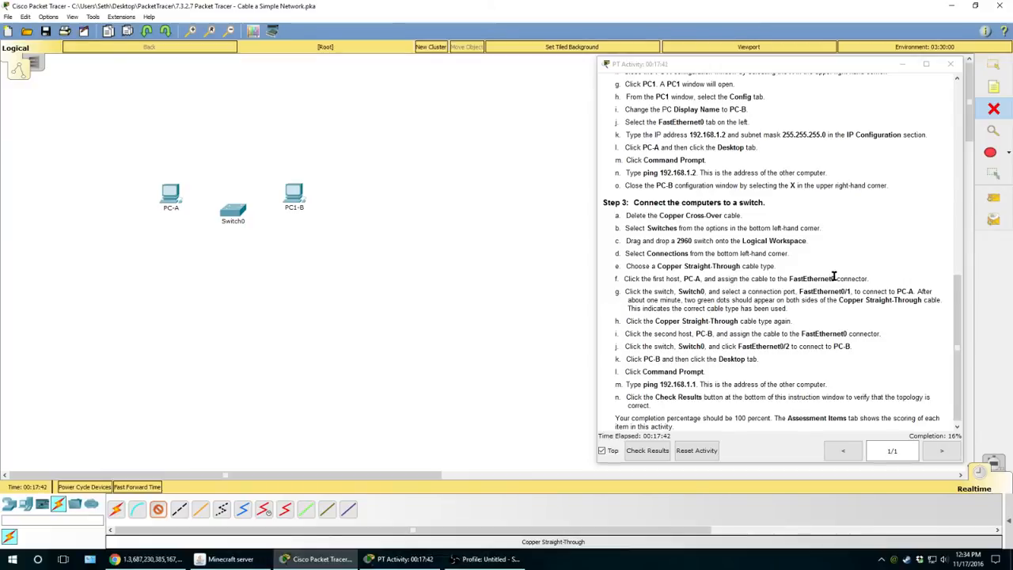
left_click(175, 192)
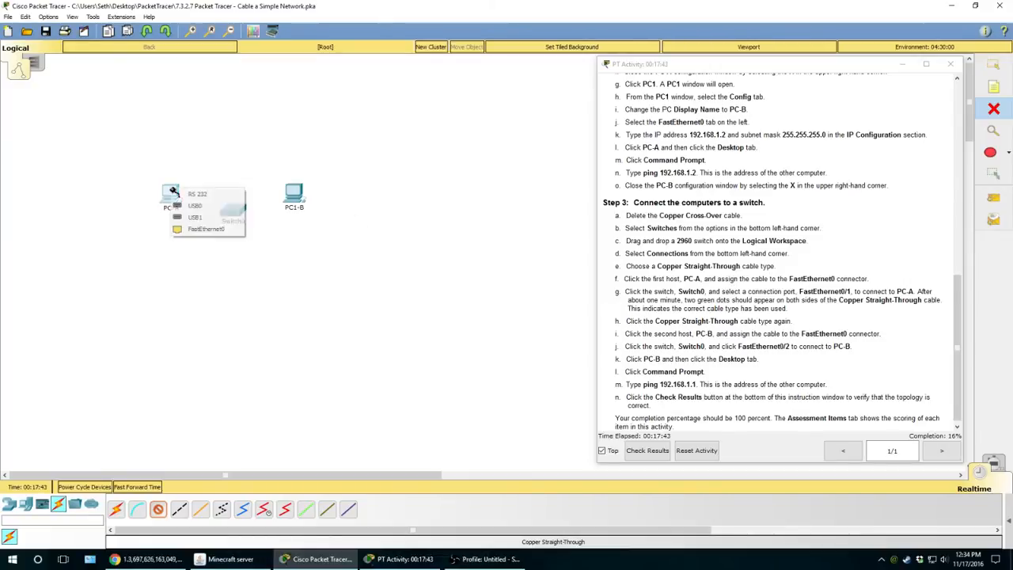
left_click(208, 229)
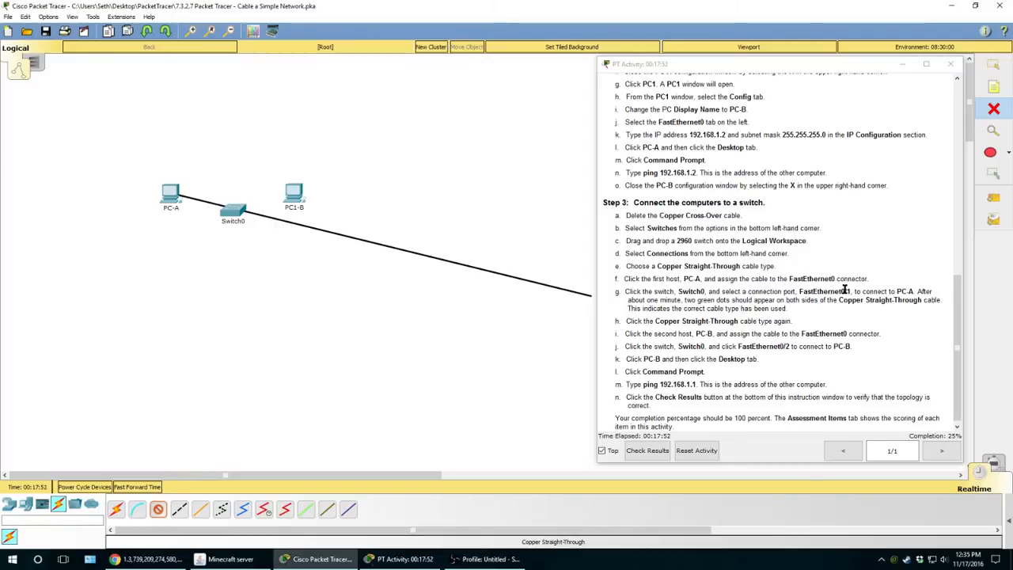
left_click(232, 212)
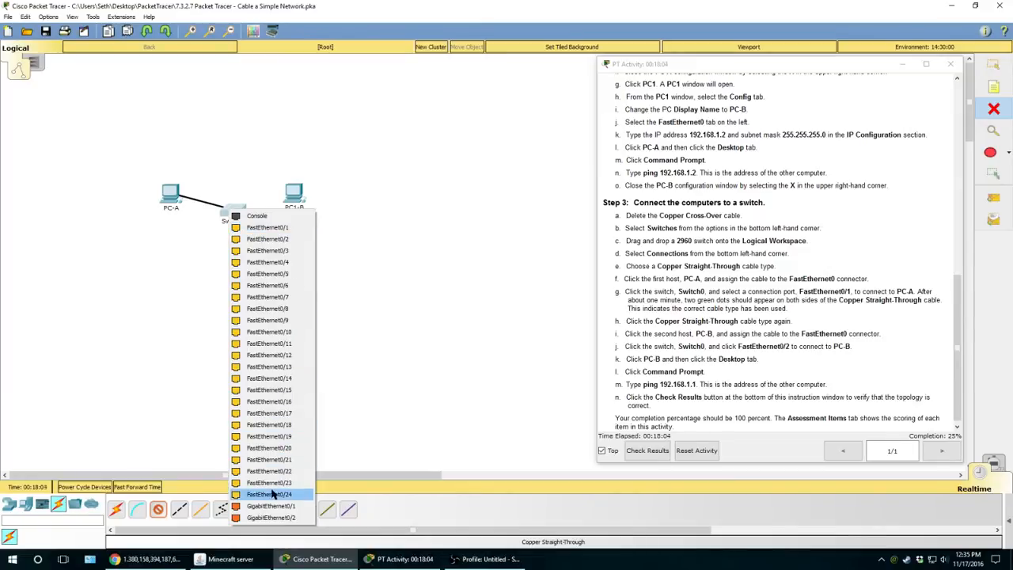
left_click(266, 228)
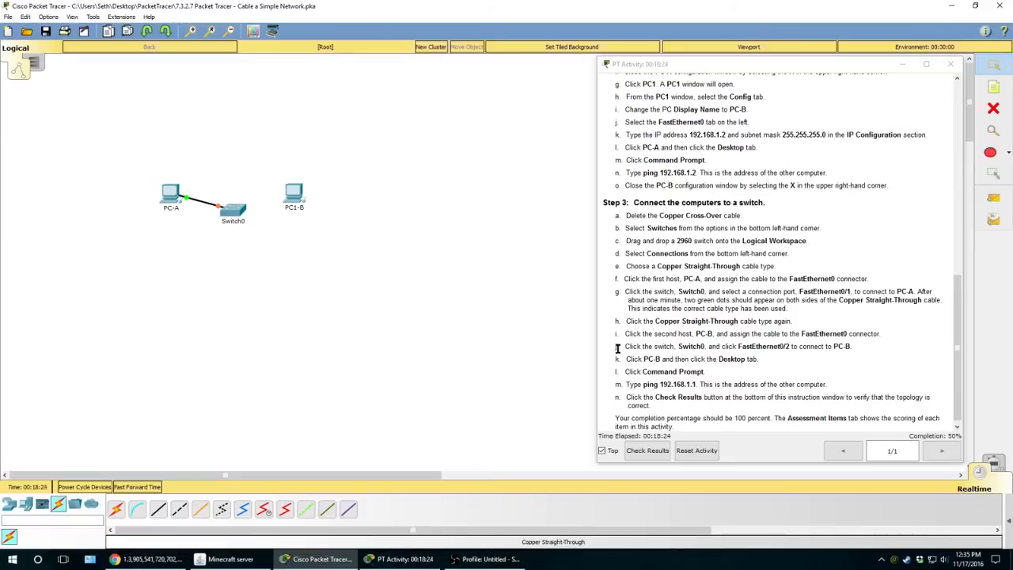
- Connect PC1-B's FastEthernet0 port to Switch0's FastEthernet0/2 port with a Copper Straight-Through cable
left_click(160, 510)
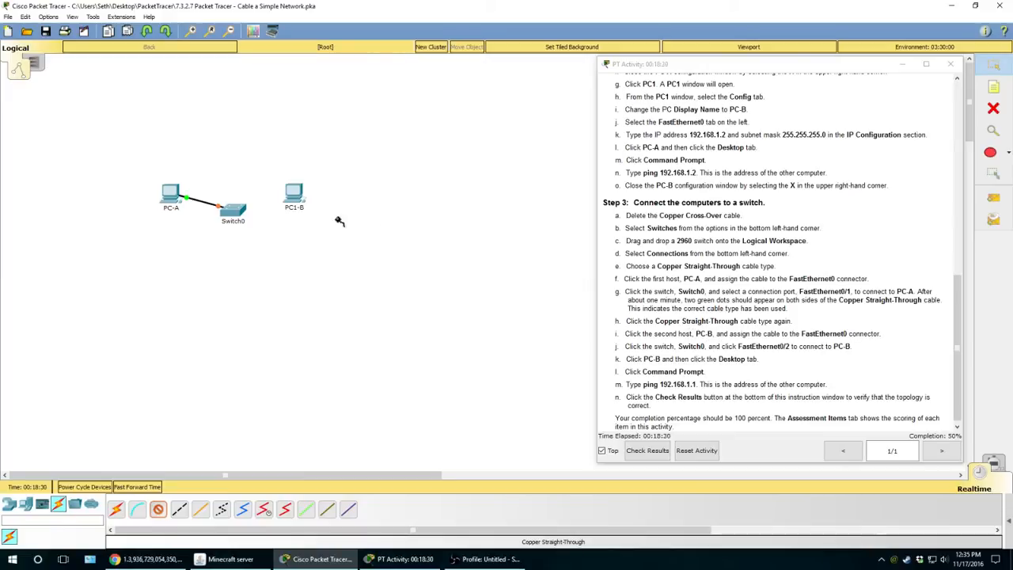
left_click(294, 194)
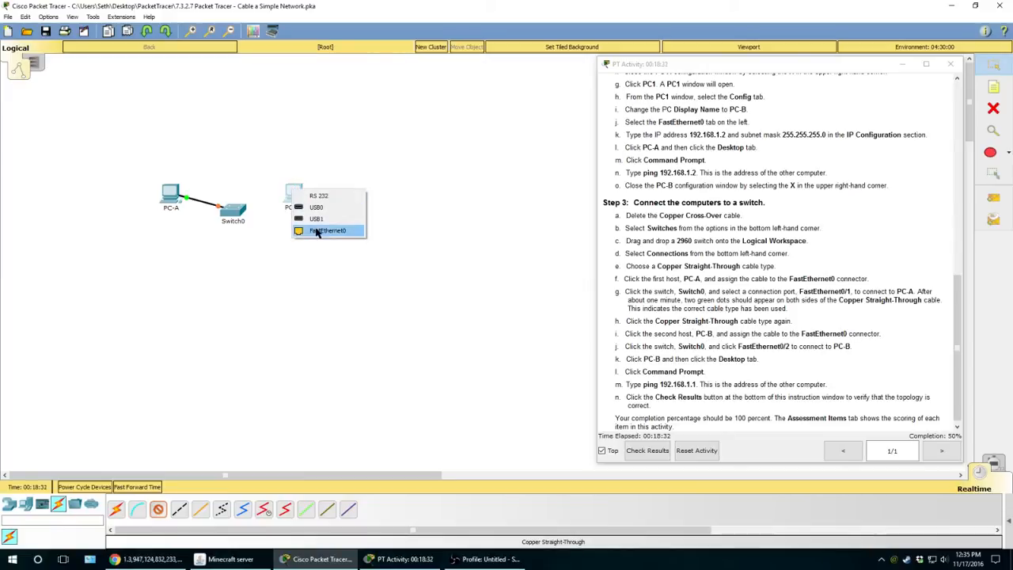
left_click(316, 230)
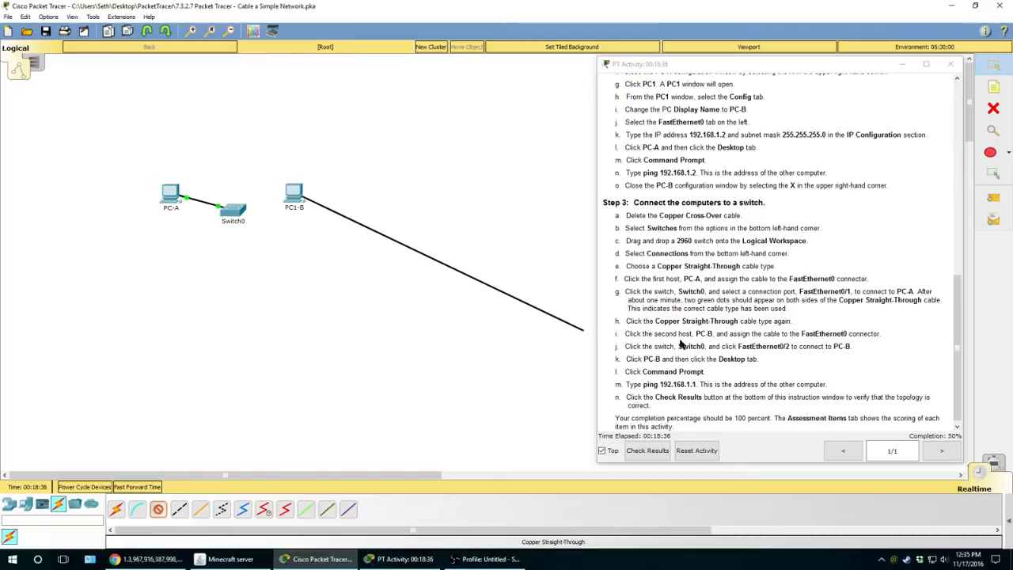
left_click(236, 213)
left_click(236, 215)
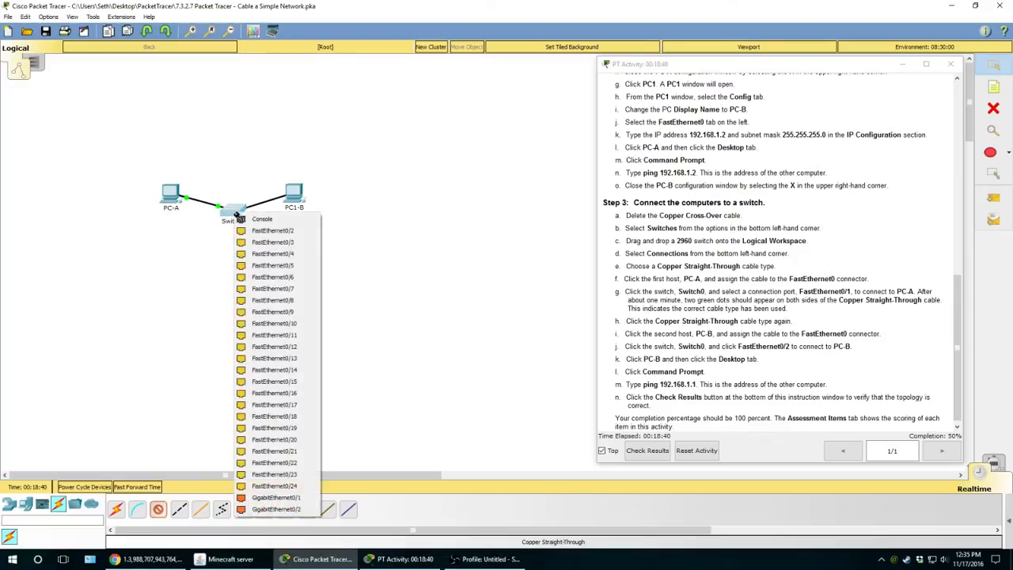
left_click(273, 230)
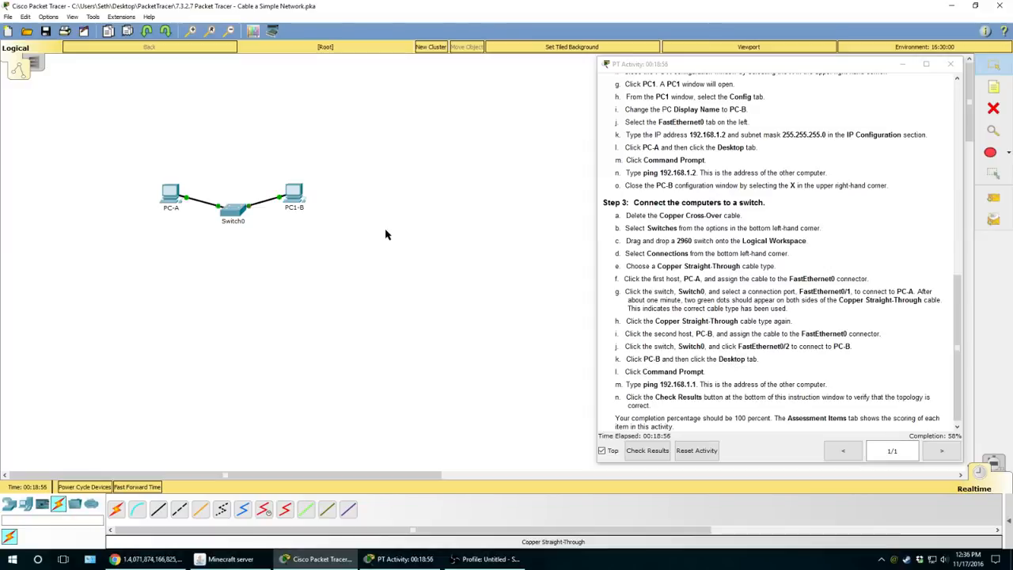
- Ping 192.168.1.1 from PC1-B's Command Prompt, reusing the command from the Step 3 instructions, and close the PC's window
left_click(296, 190)
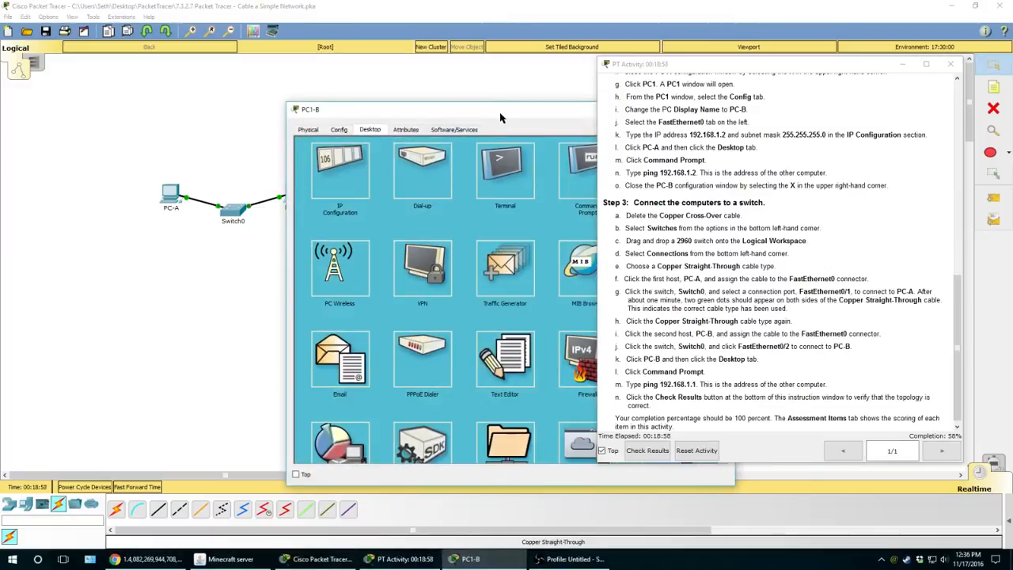
left_click_drag(500, 110, 320, 90)
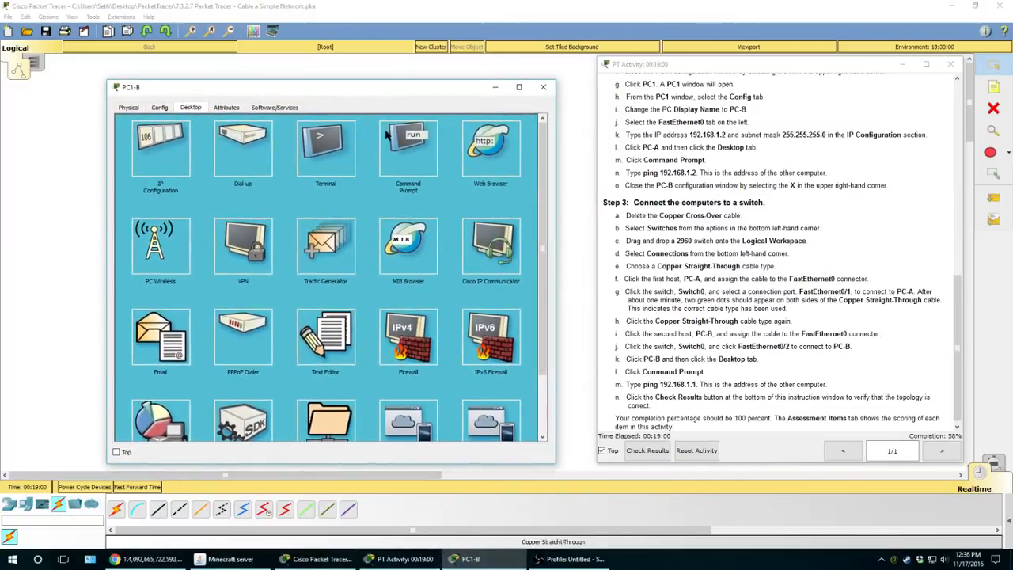
left_click(408, 147)
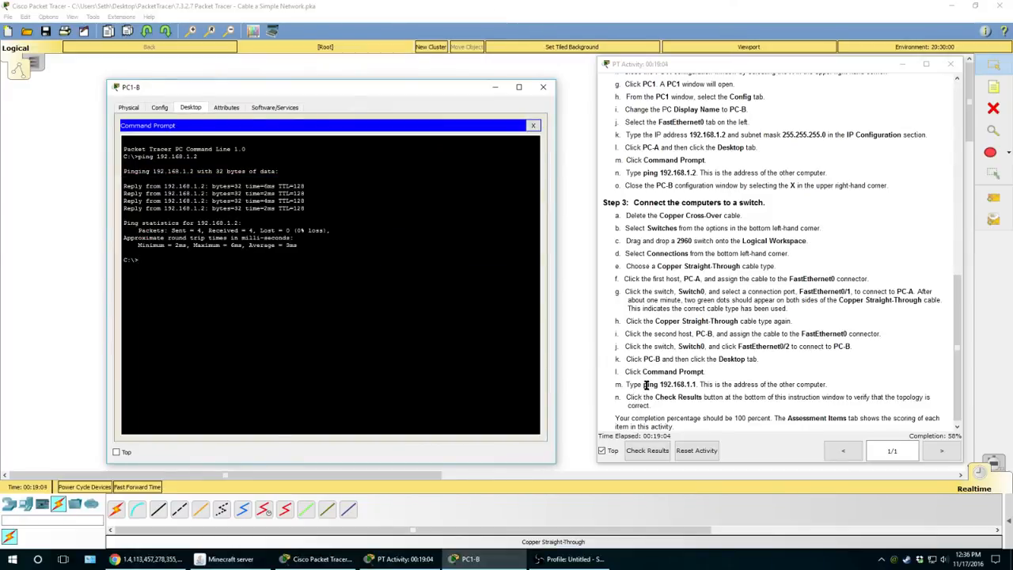
left_click_drag(644, 385, 695, 385)
key("ctrl+c")
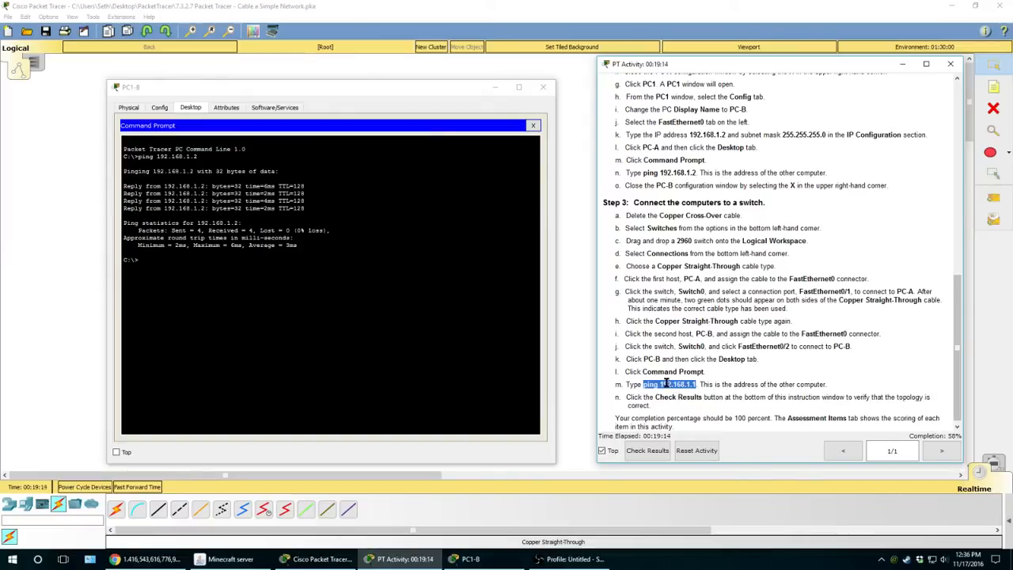
left_click(261, 294)
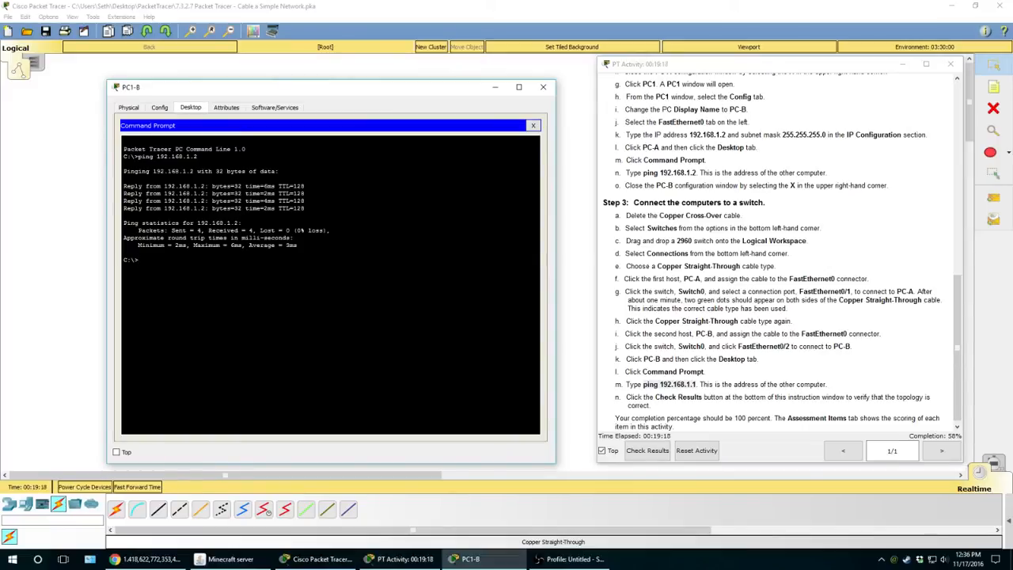
right_click(271, 299)
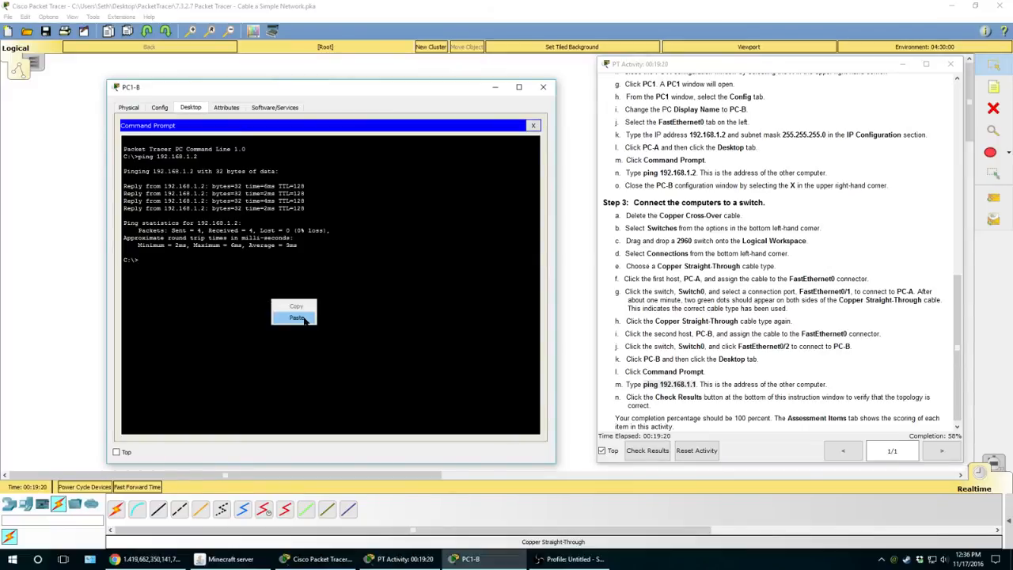
left_click(289, 315)
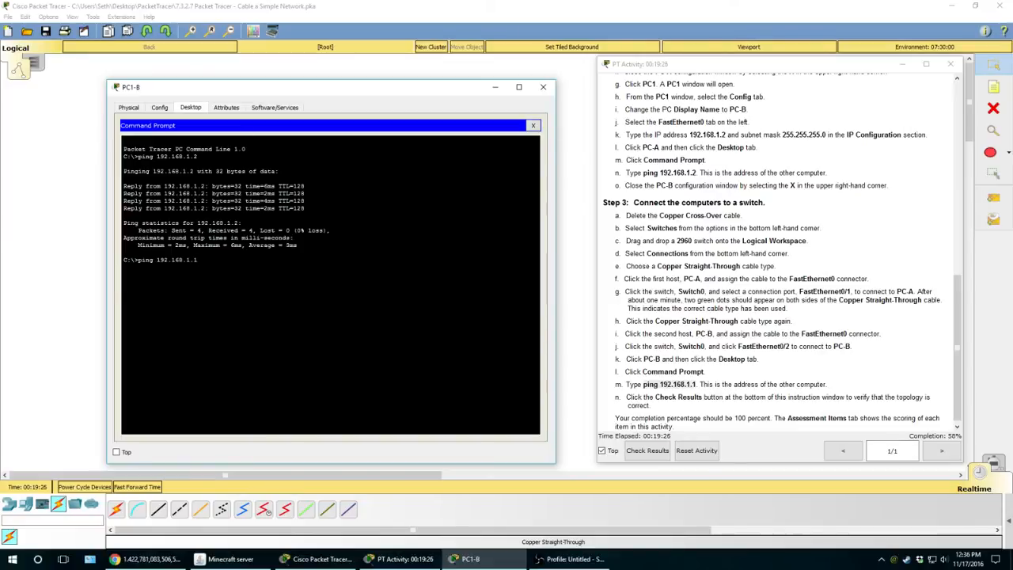
key("Return")
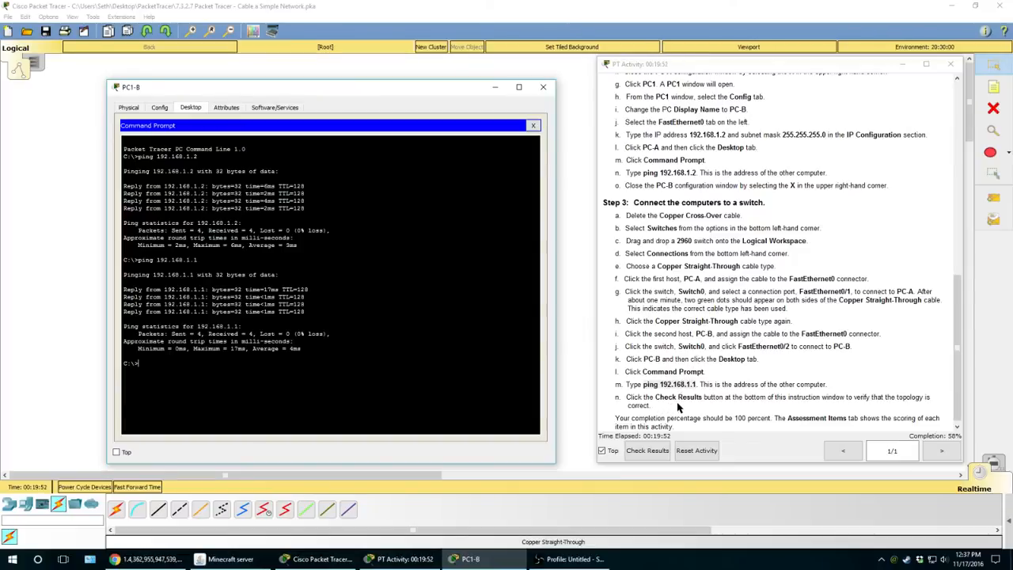
scroll(728, 399, "down", 1)
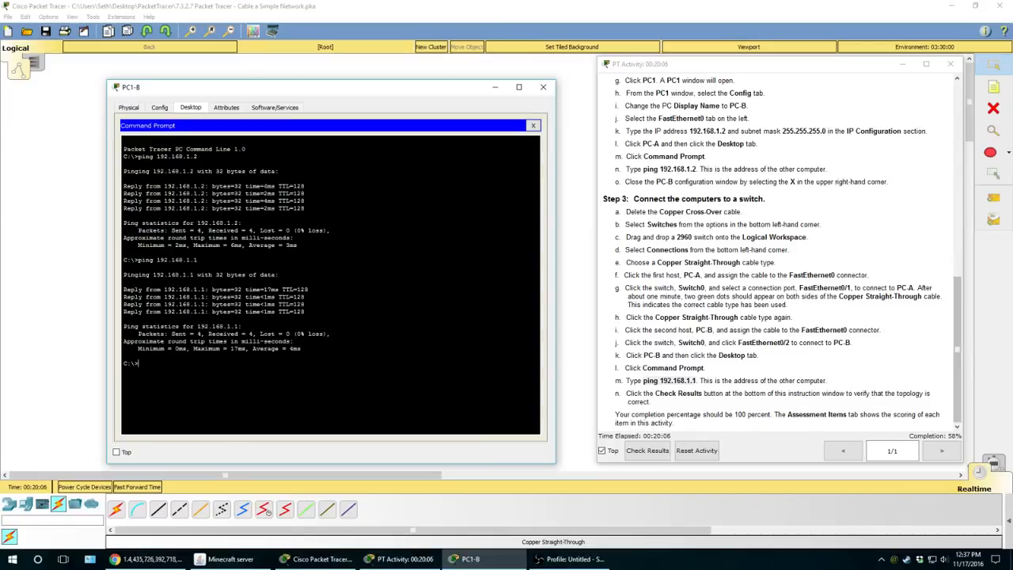
left_click(543, 87)
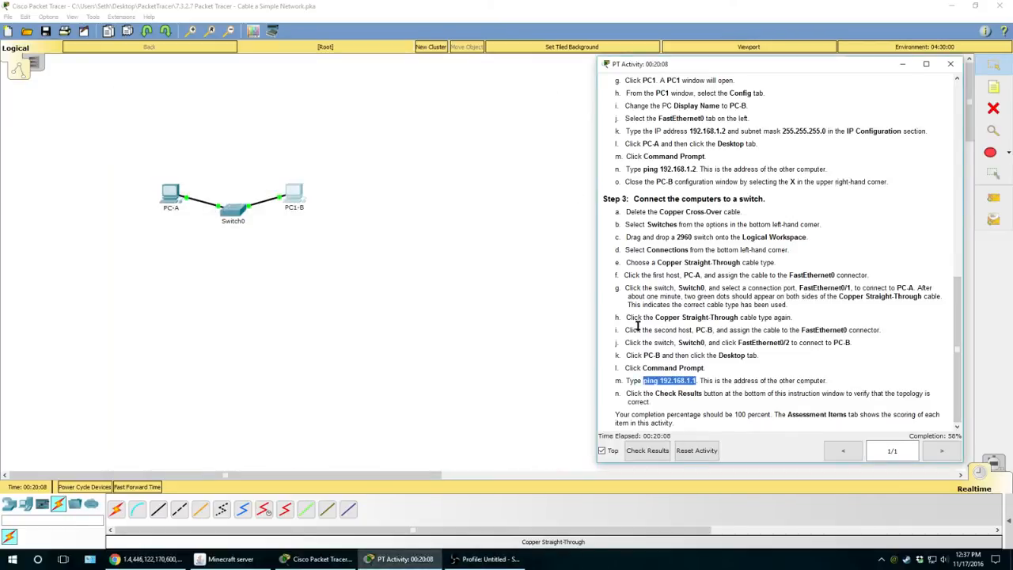
- Check the activity results and review the overall feedback and the assessment items with their full item names
left_click(669, 368)
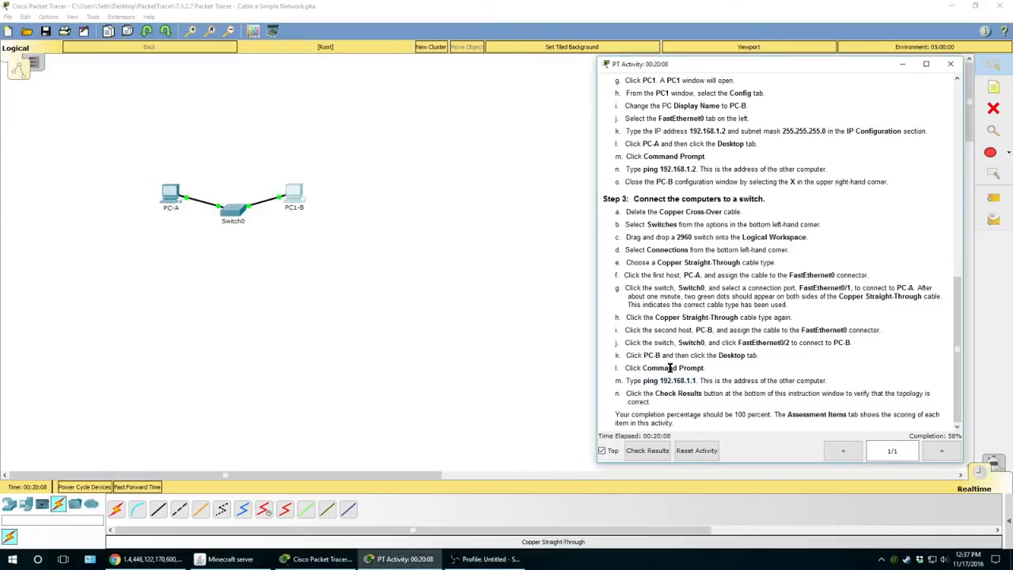
left_click(635, 452)
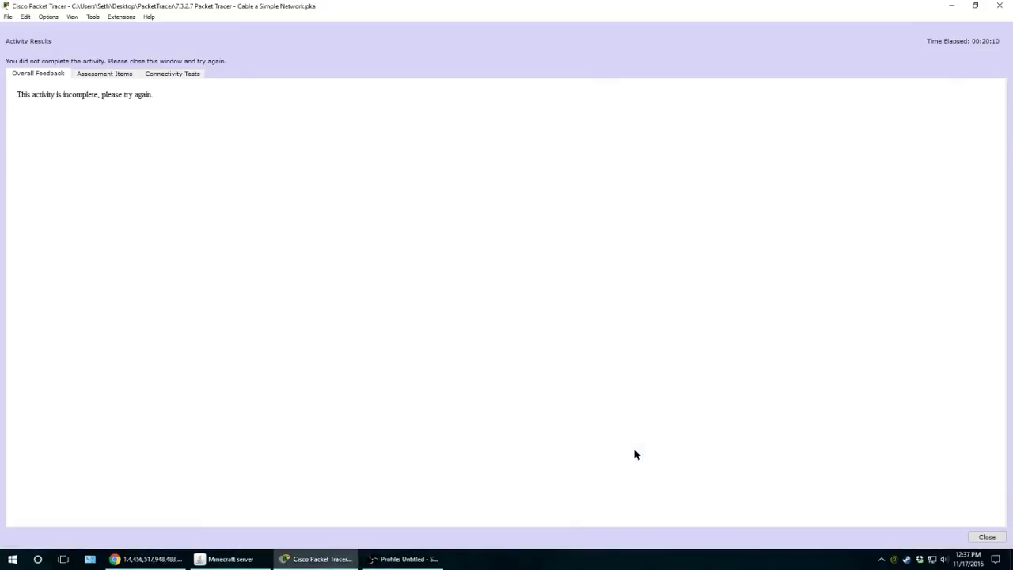
left_click(85, 74)
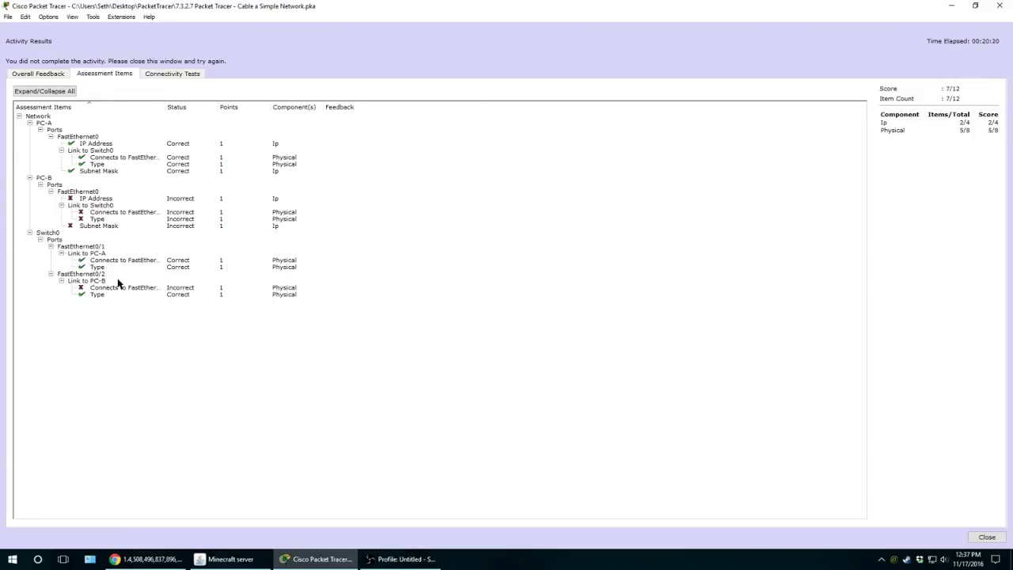
left_click_drag(164, 107, 214, 107)
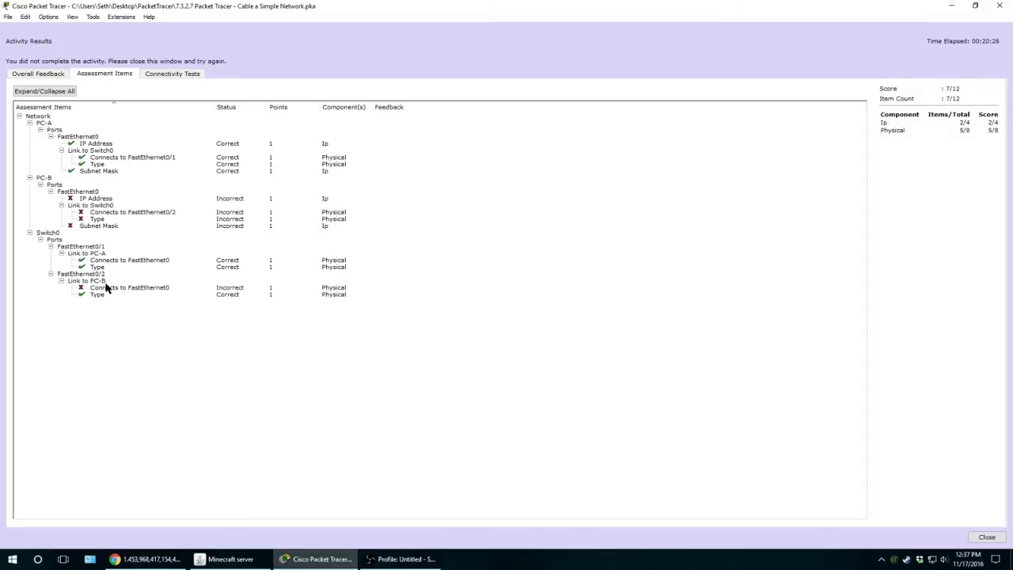
left_click(57, 73)
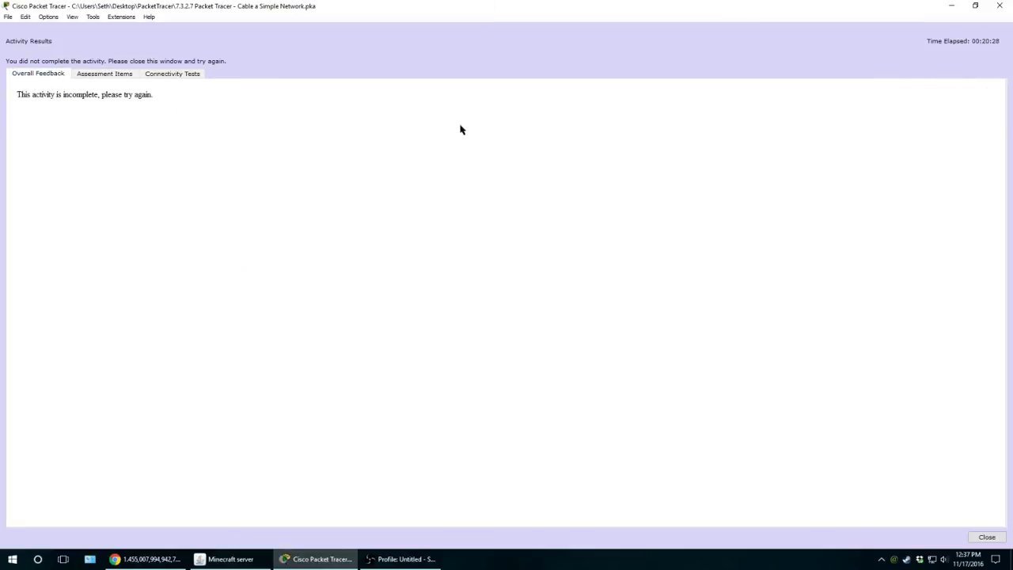
left_click(86, 75)
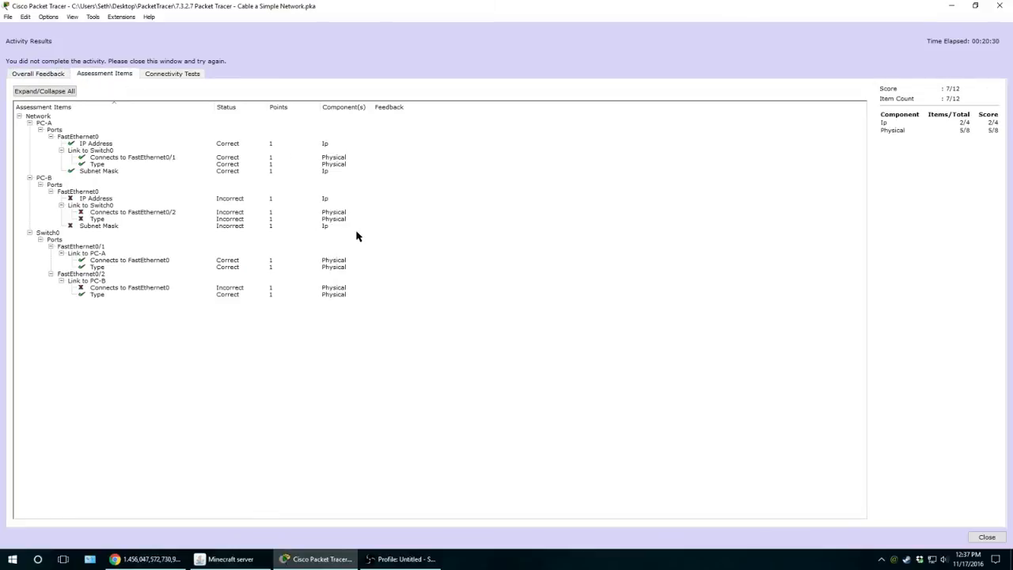
left_click(985, 537)
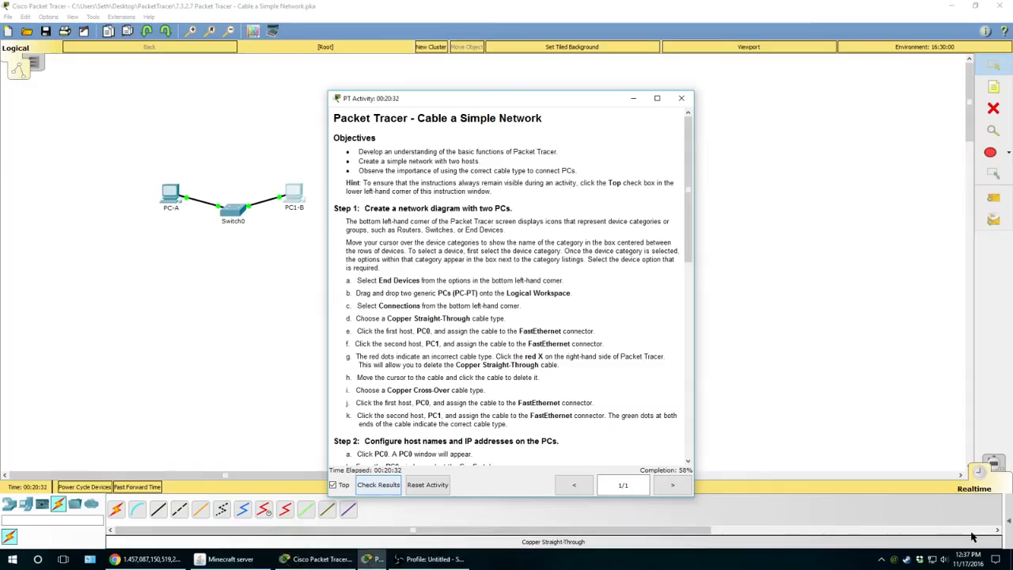
- Inspect Switch0's physical device view and its ports
left_click_drag(493, 104, 685, 84)
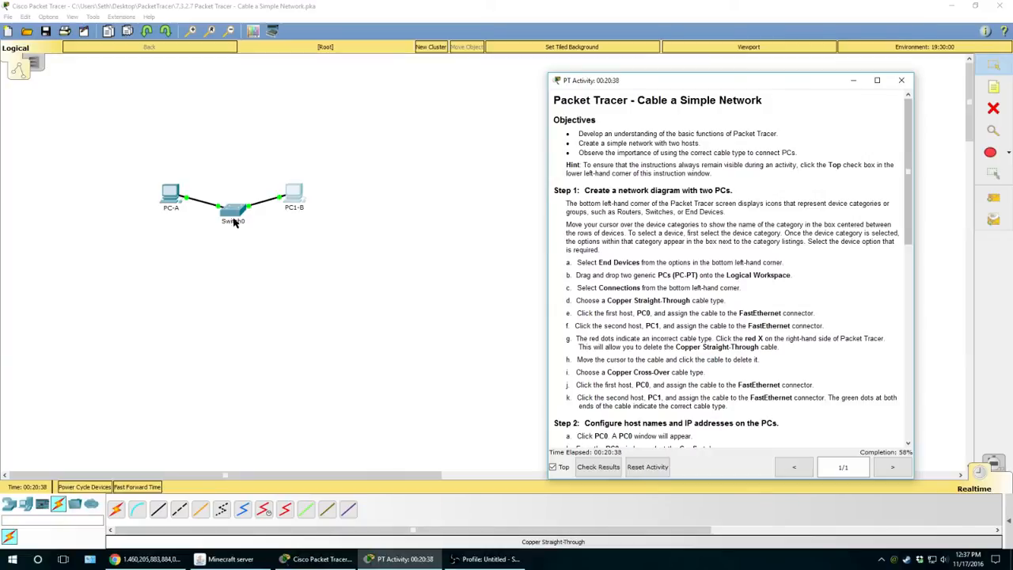
left_click(233, 211)
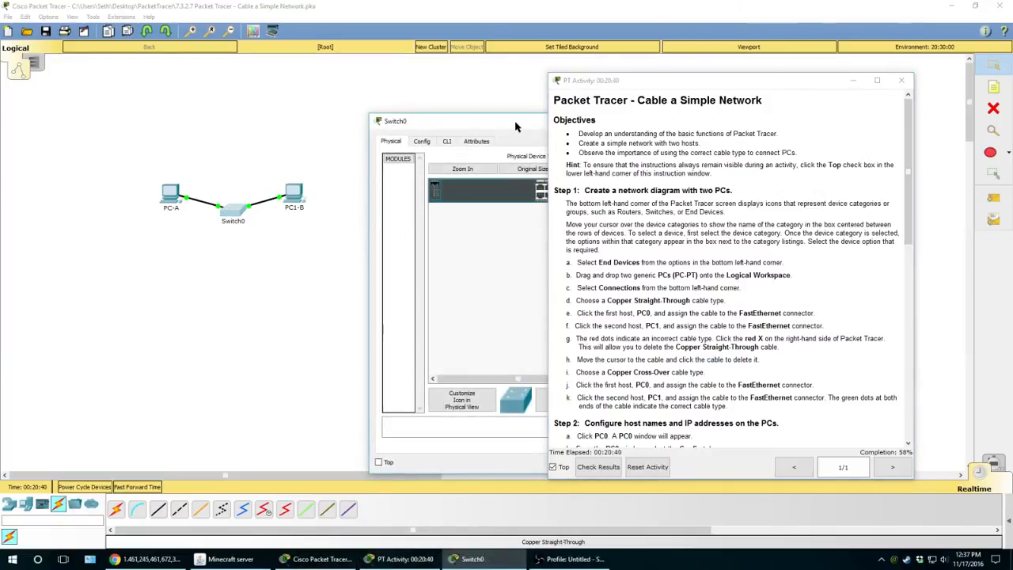
left_click_drag(516, 124, 326, 116)
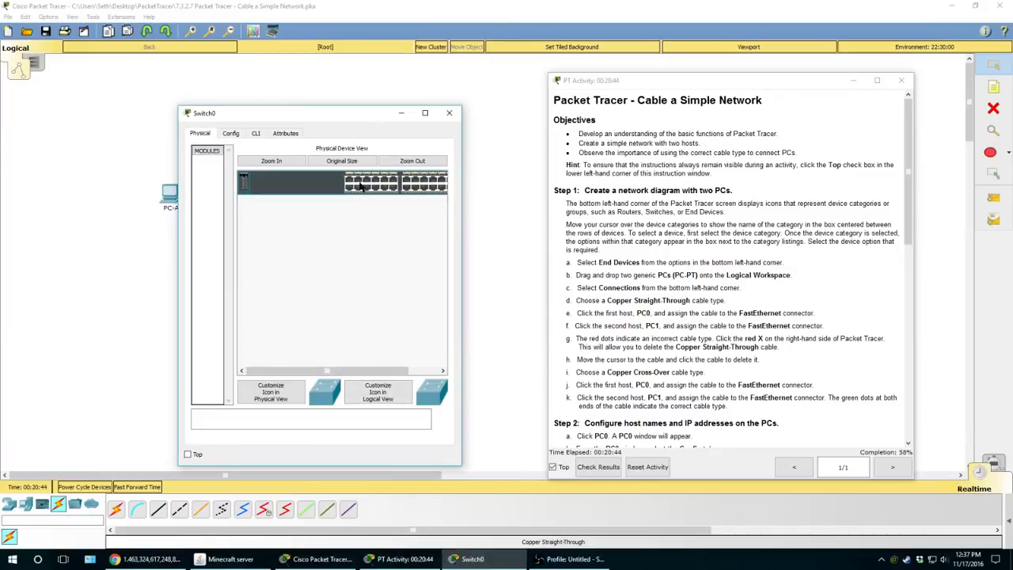
left_click(449, 114)
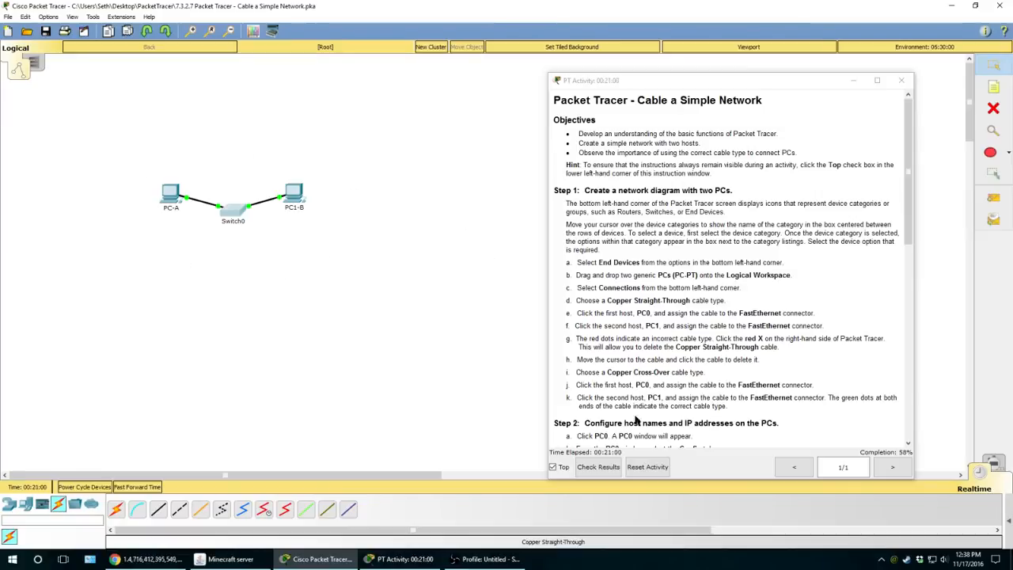
- Check the activity results again and examine the assessment items for PC-B, including its IP address
left_click(599, 468)
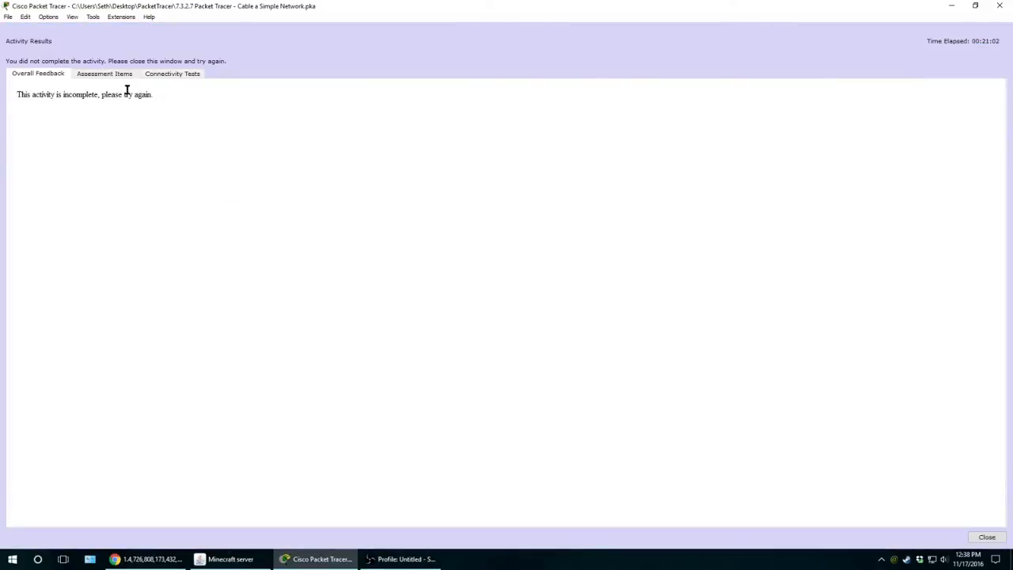
left_click(94, 74)
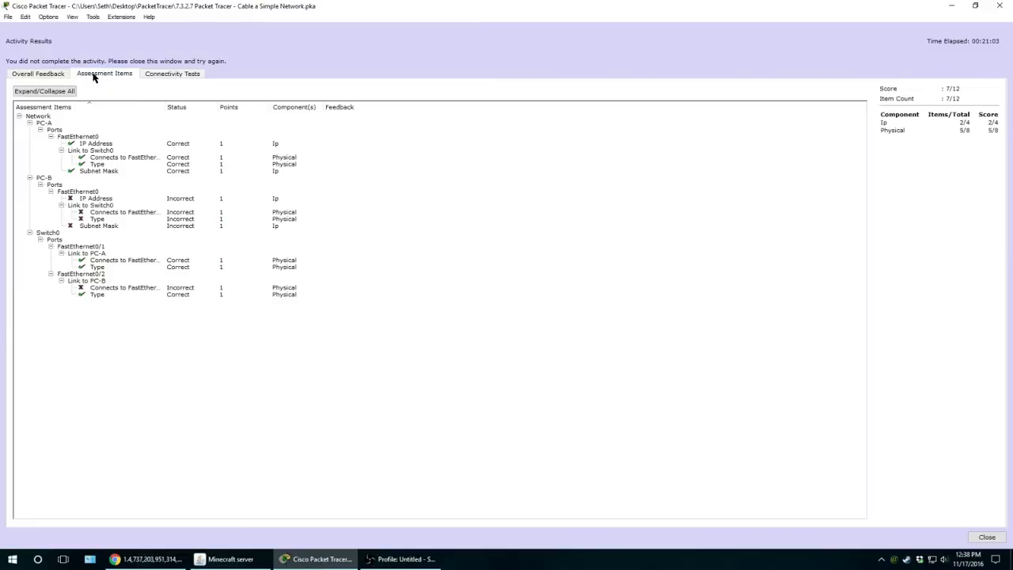
left_click(89, 199)
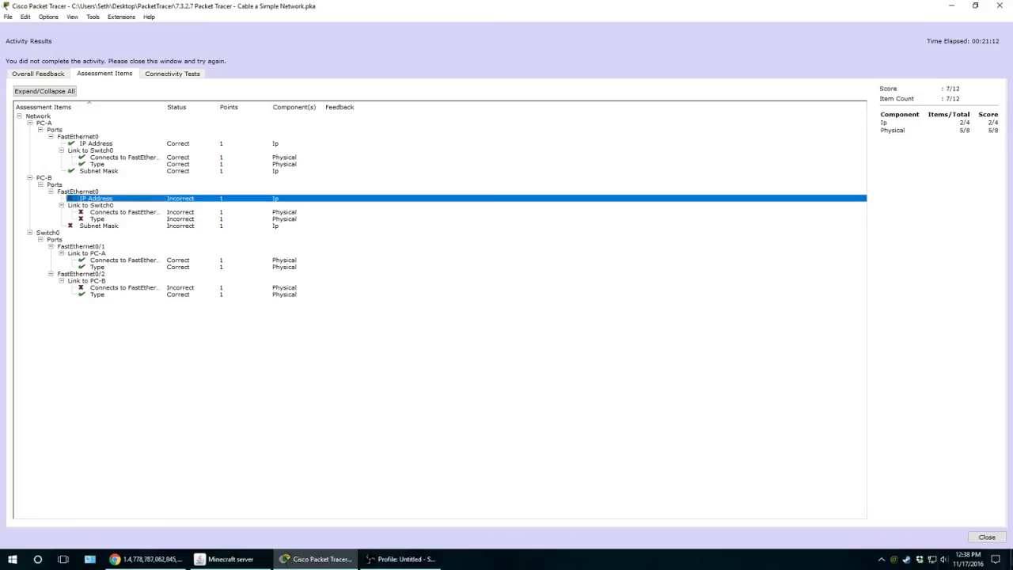
left_click(987, 537)
- Open PC1-B's configuration beside the instructions and display its FastEthernet0 interface settings
left_click(293, 192)
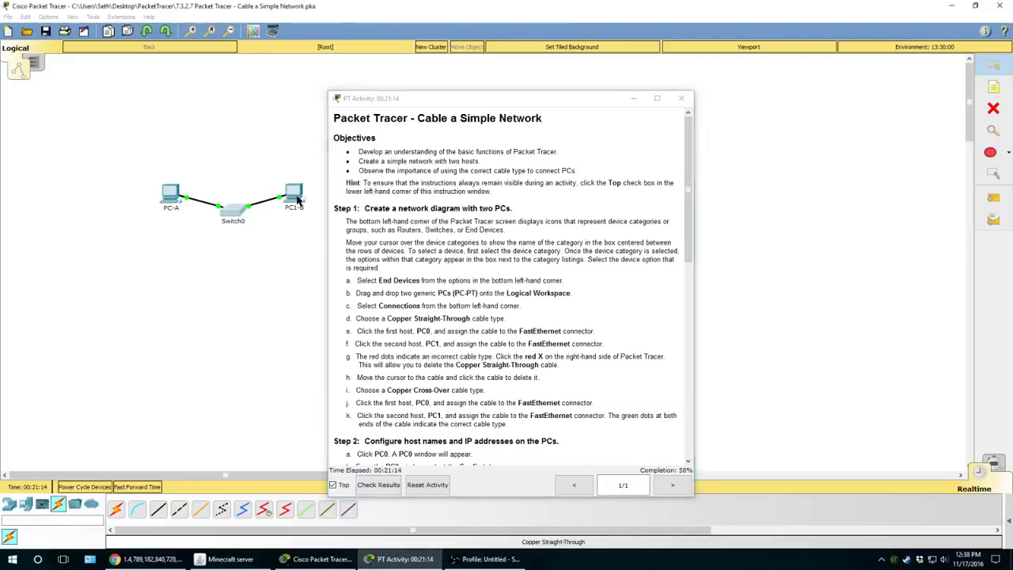
left_click_drag(483, 102, 773, 71)
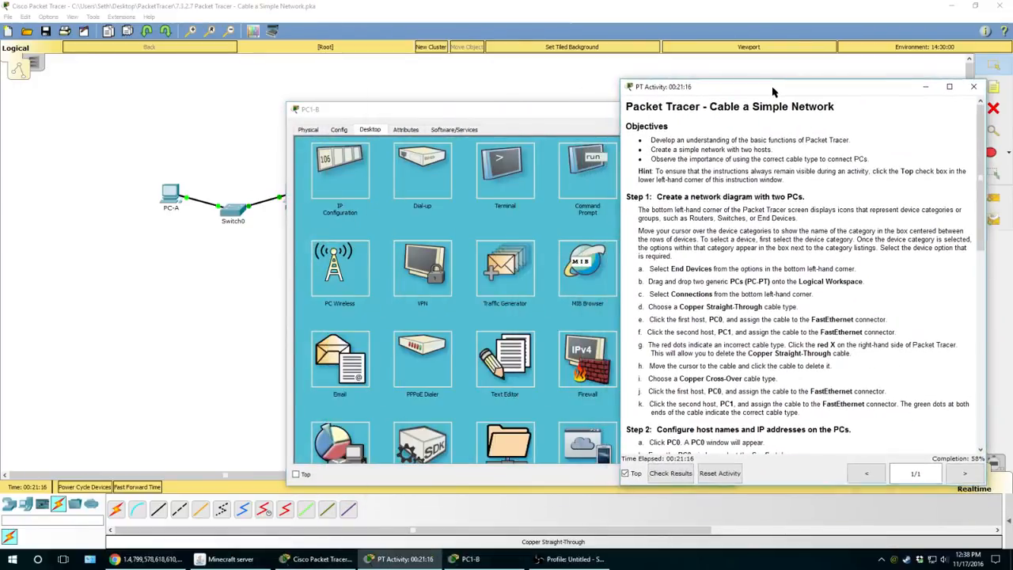
left_click_drag(576, 112, 412, 88)
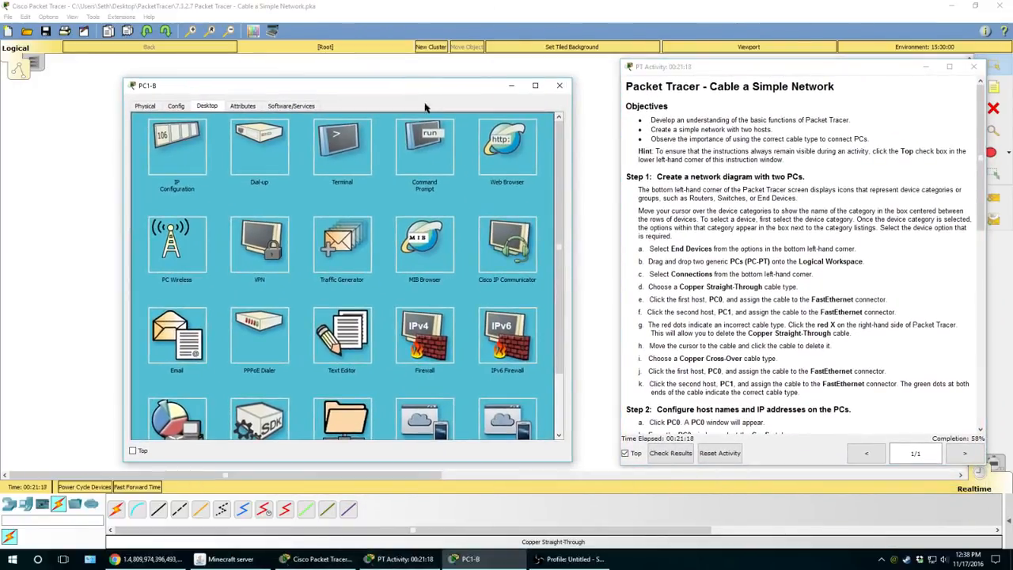
left_click(176, 107)
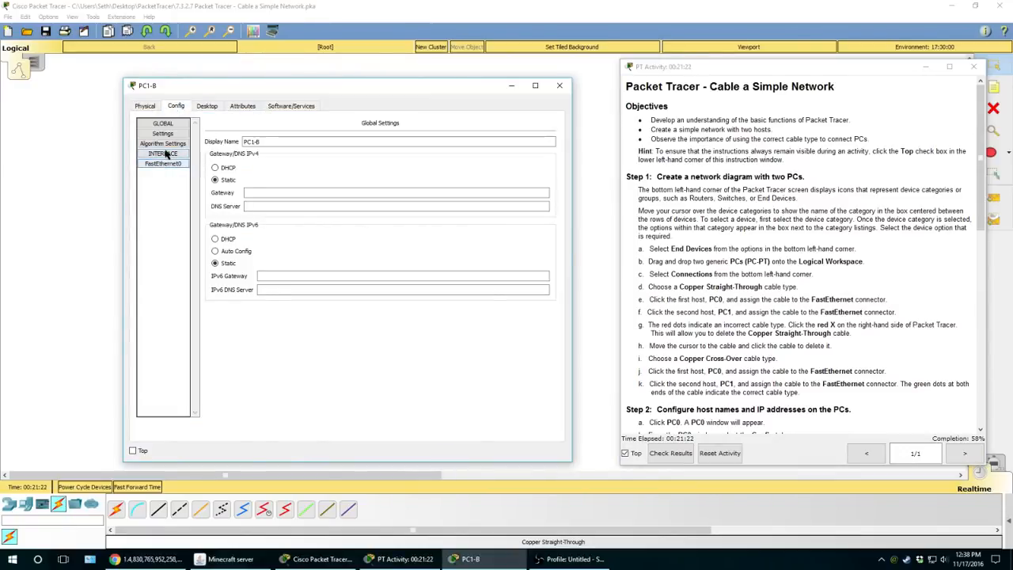
left_click(167, 124)
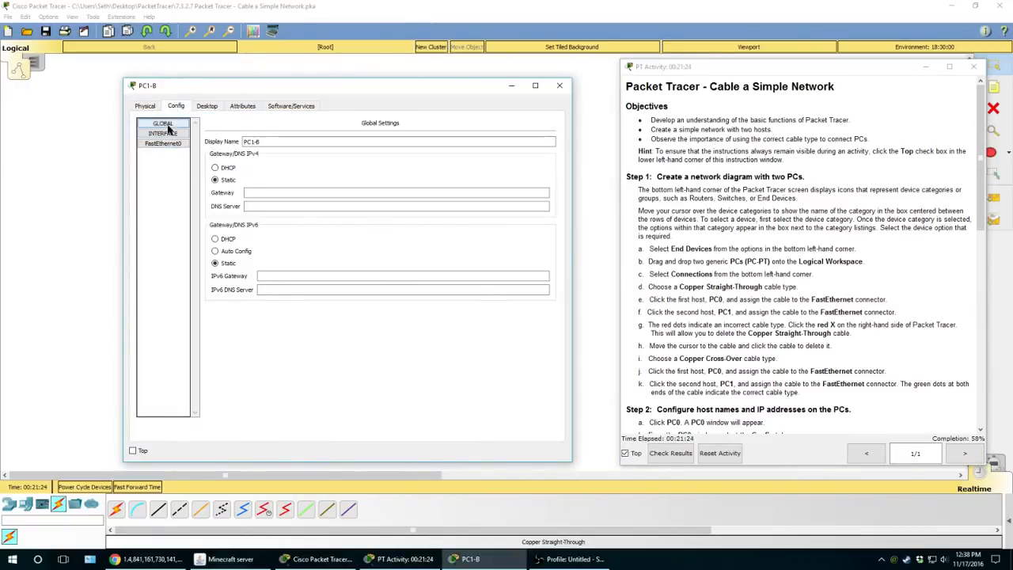
left_click(168, 133)
left_click(168, 124)
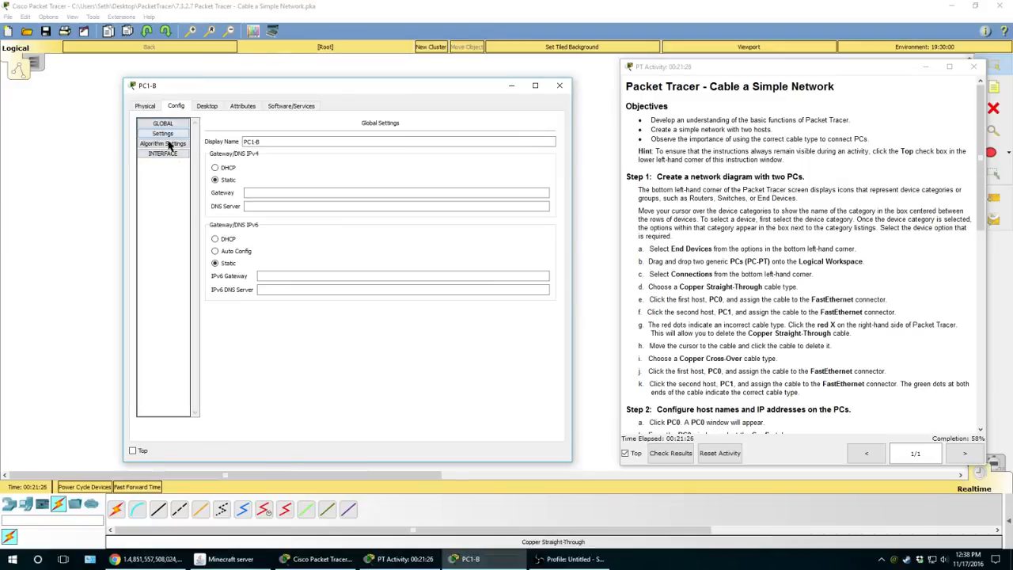
left_click(169, 155)
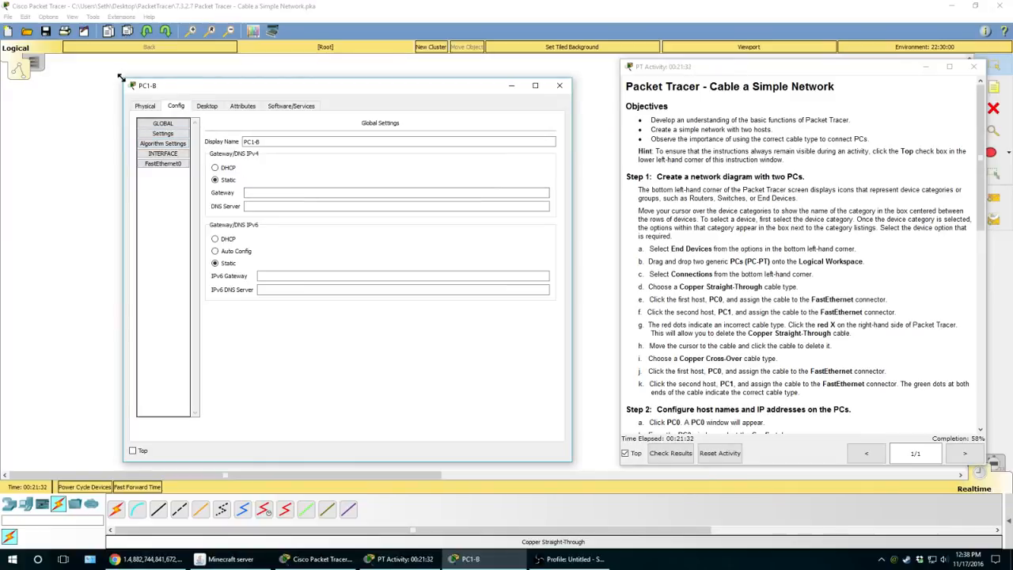
left_click(145, 107)
left_click(174, 108)
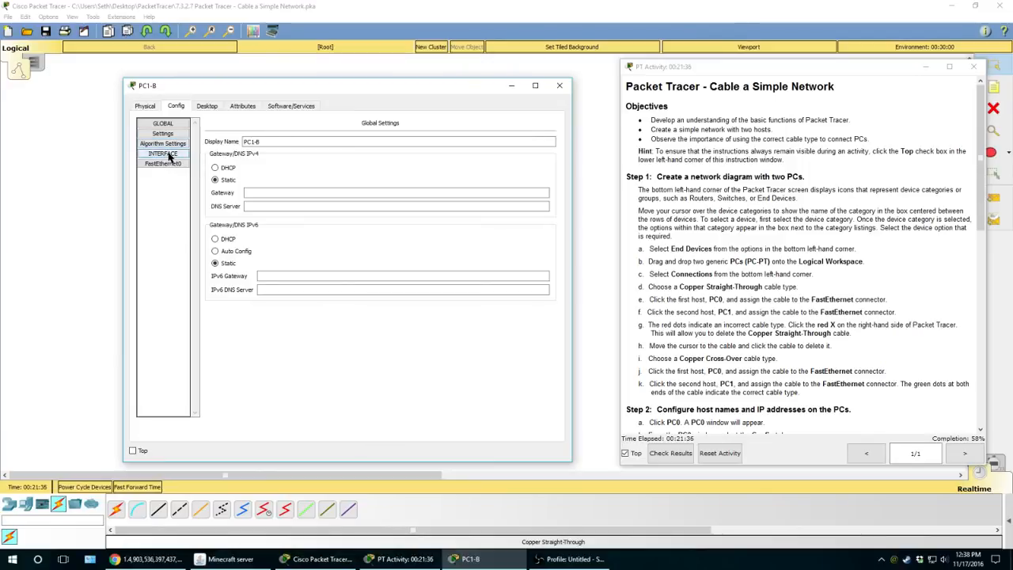
left_click(168, 155)
left_click(169, 156)
left_click(164, 163)
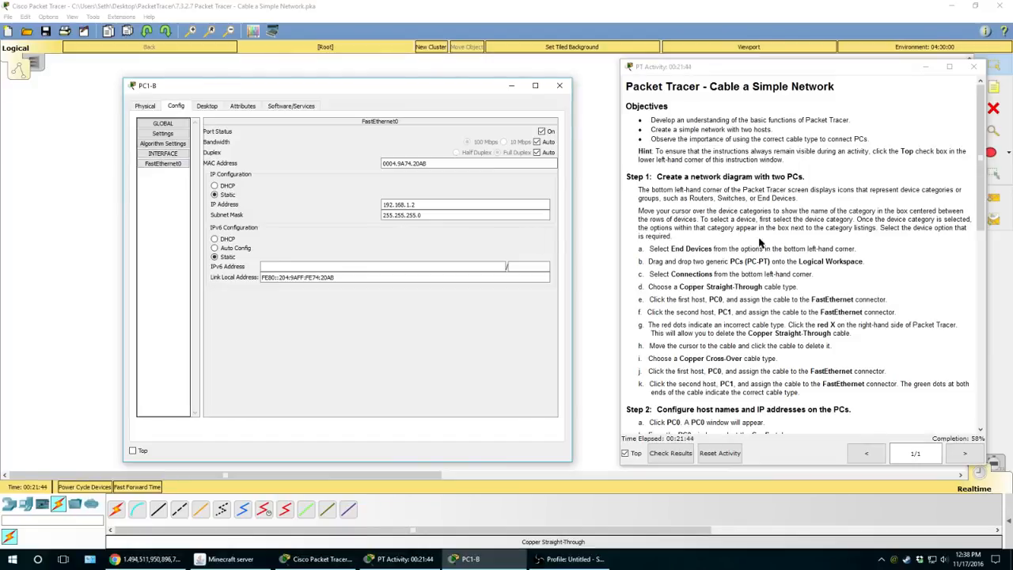
- Compare PC1-B's FastEthernet0 configuration with the host name and IP address instructions in Step 2
scroll(724, 299, "down", 1)
scroll(722, 300, "down", 3)
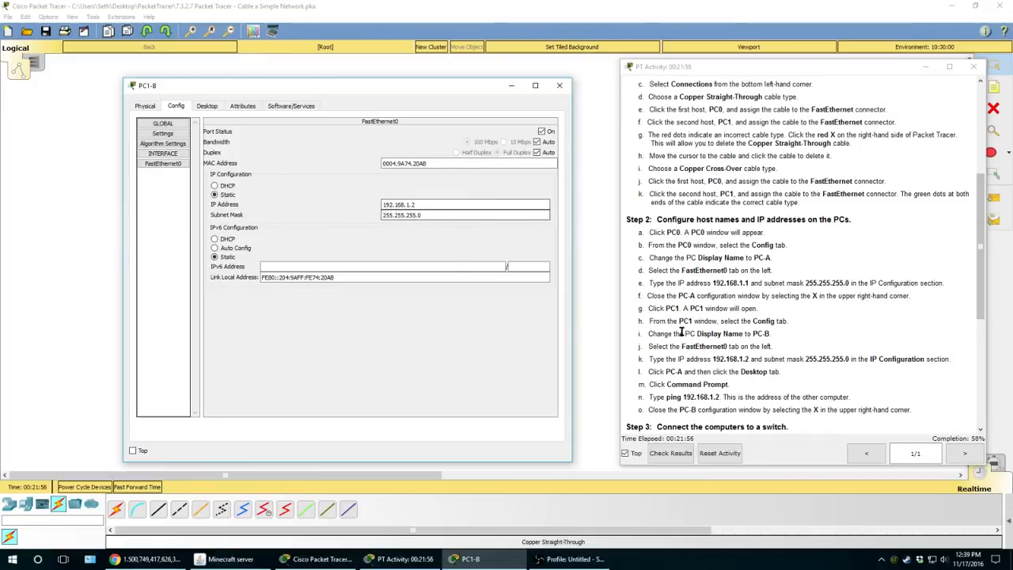
scroll(763, 309, "down", 2)
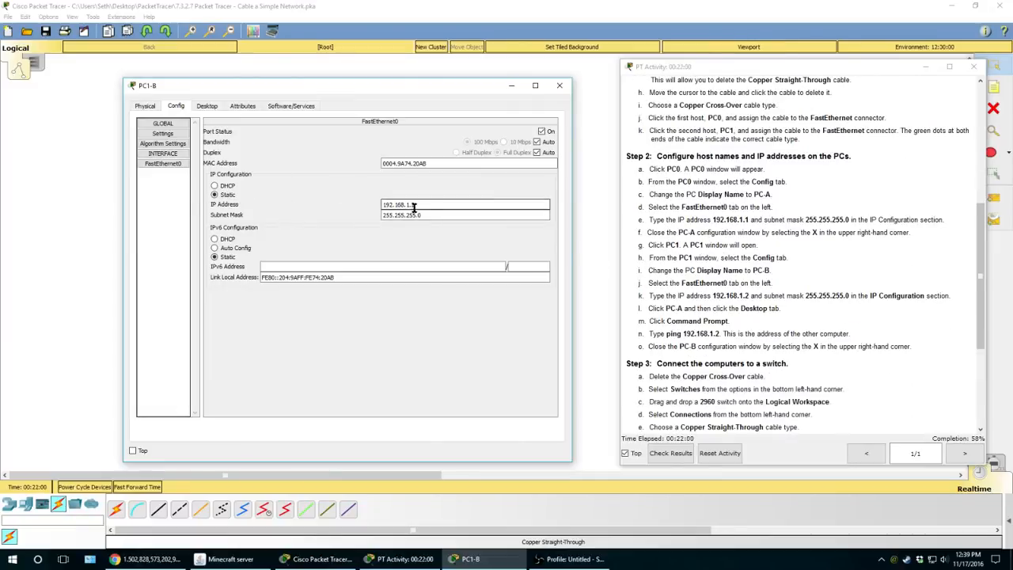
- Recheck the activity results and examine the PC-B items and Switch0's FastEthernet0/2 link to PC-B, widening the item column to show full names
left_click(683, 453)
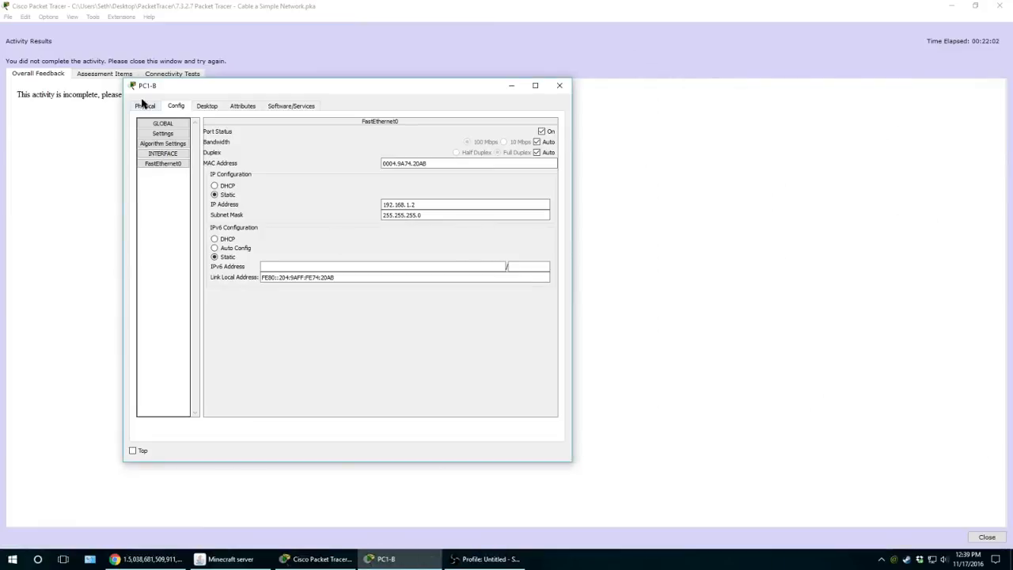
left_click(109, 72)
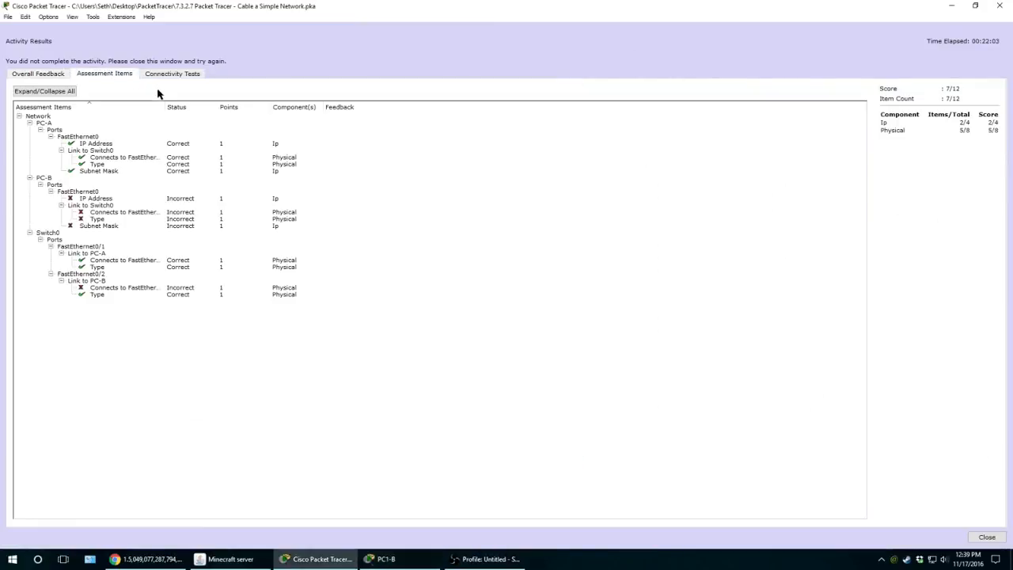
left_click(132, 191)
left_click(131, 198)
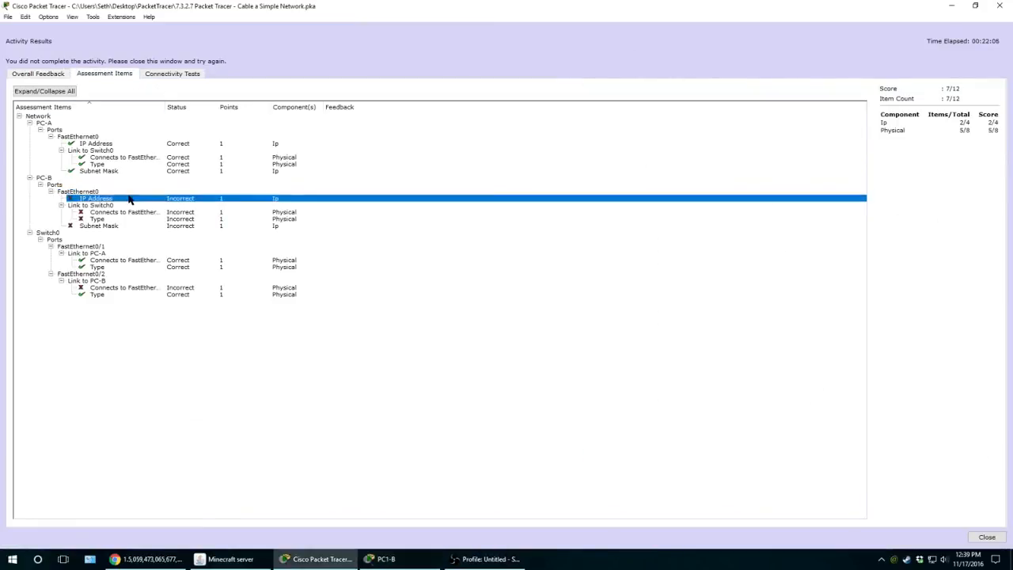
left_click(125, 205)
left_click(127, 200)
left_click(128, 214)
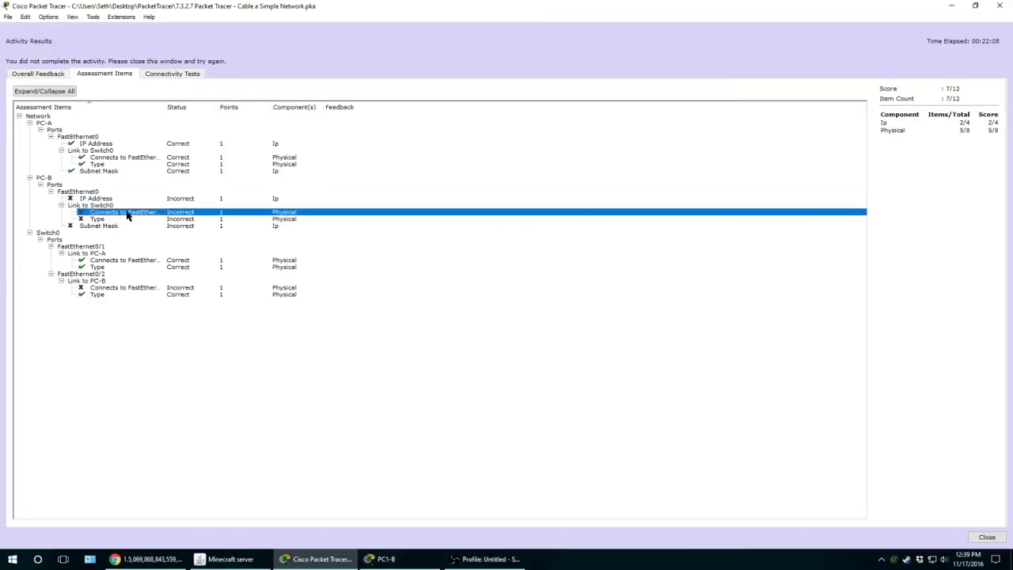
left_click(122, 219)
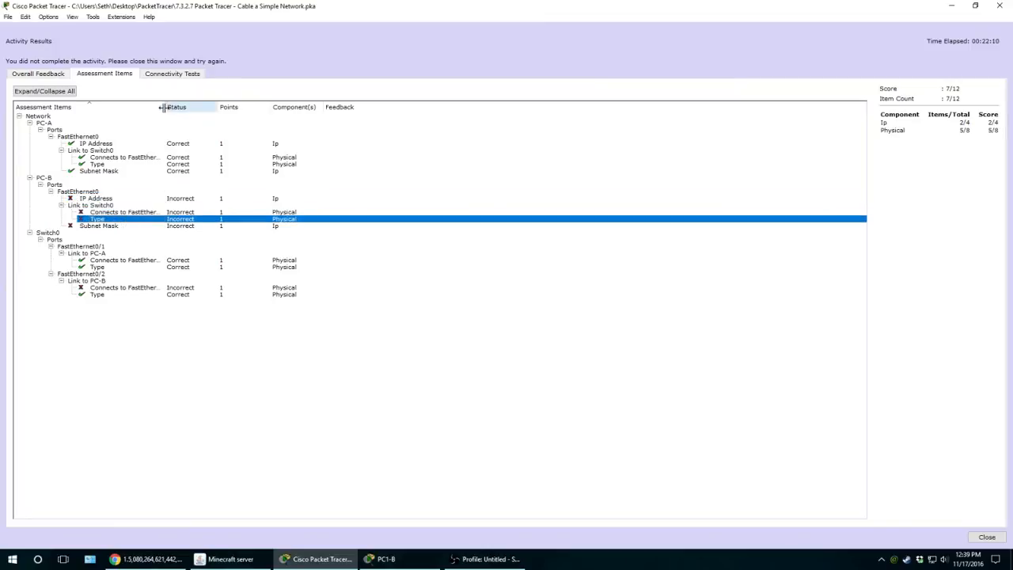
left_click_drag(164, 107, 284, 109)
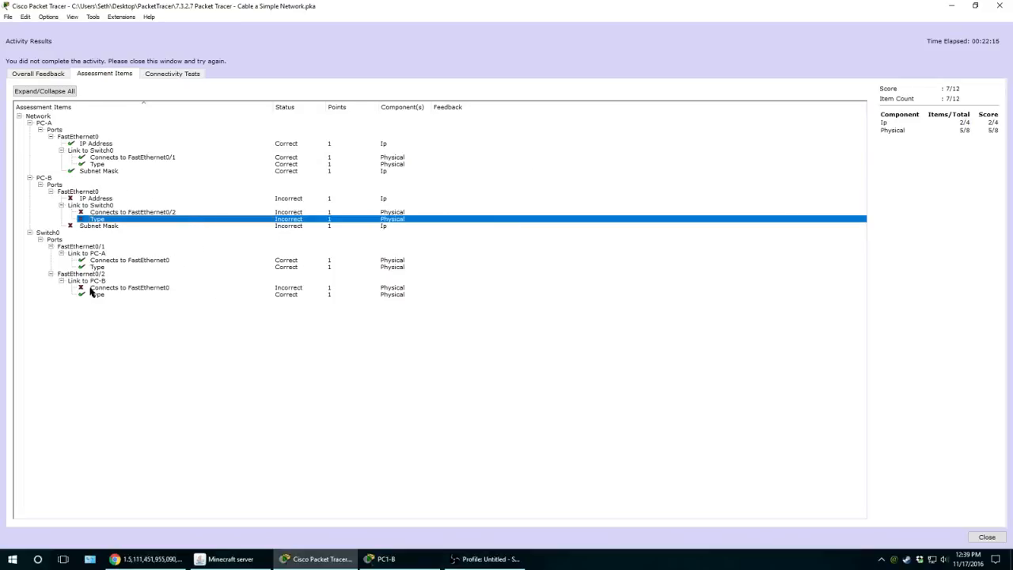
left_click(124, 288)
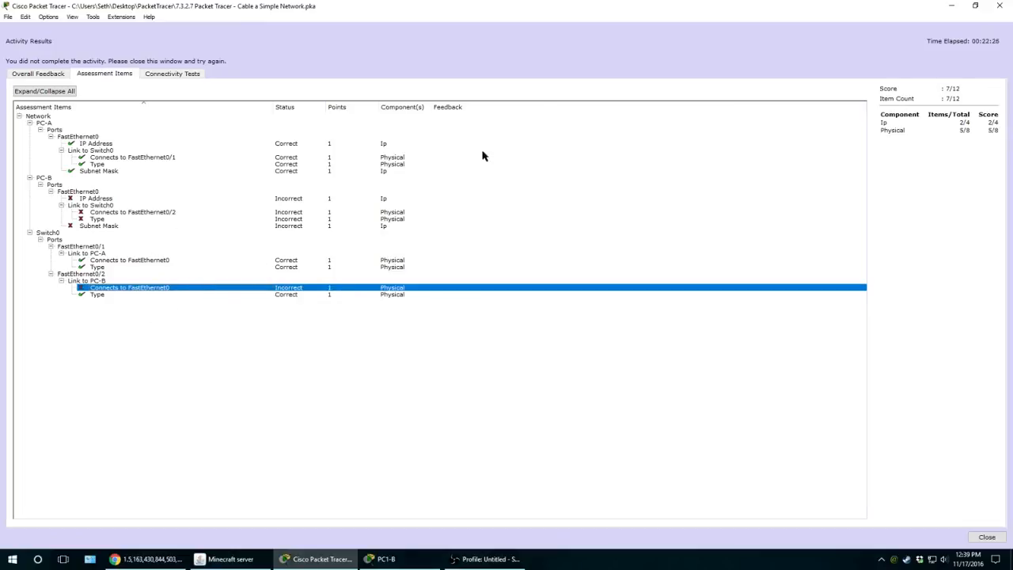
- View the overall feedback, then close the activity results and place the instructions window beside the network diagram
left_click(38, 74)
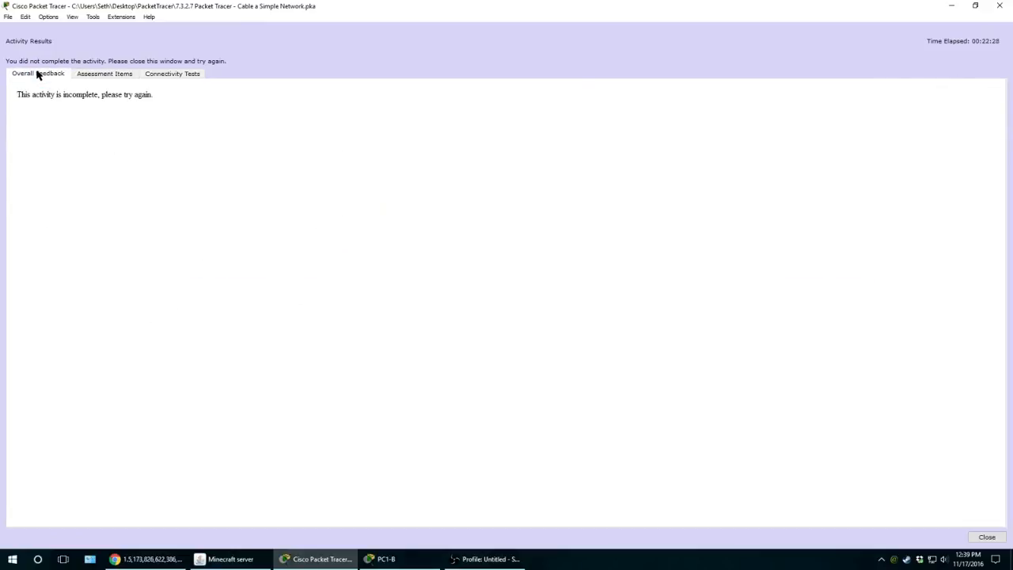
left_click(986, 537)
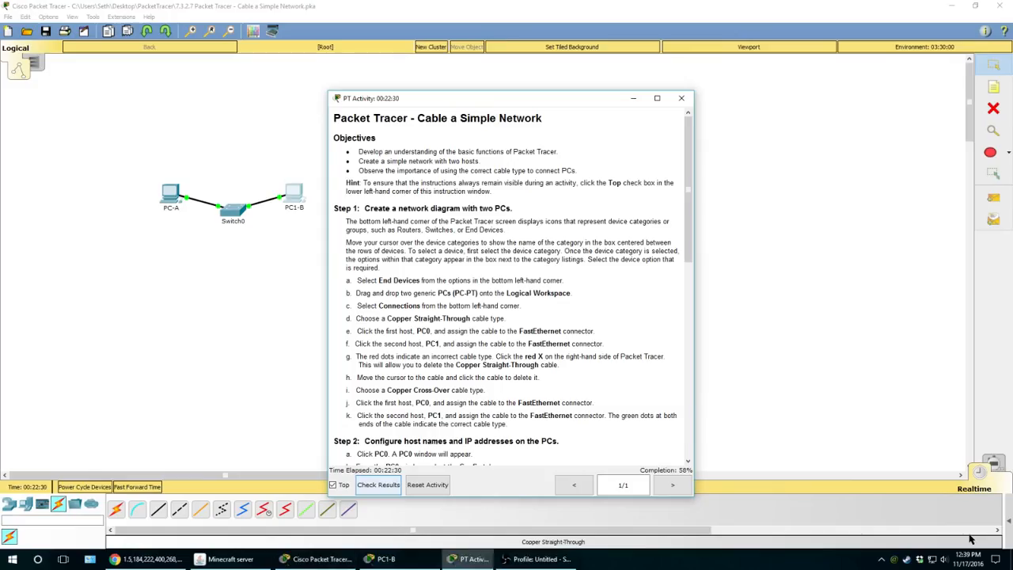
left_click_drag(533, 99, 805, 70)
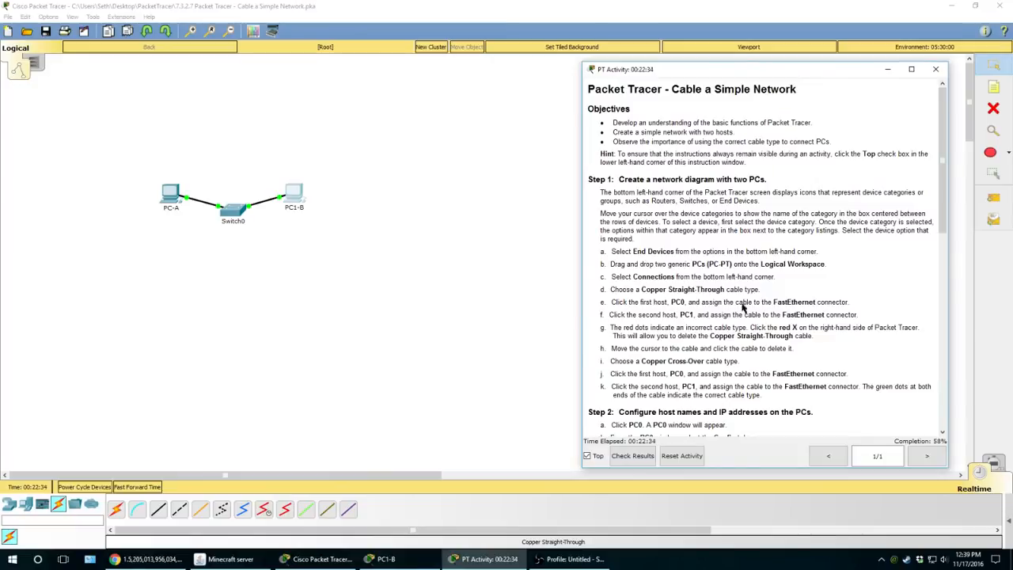